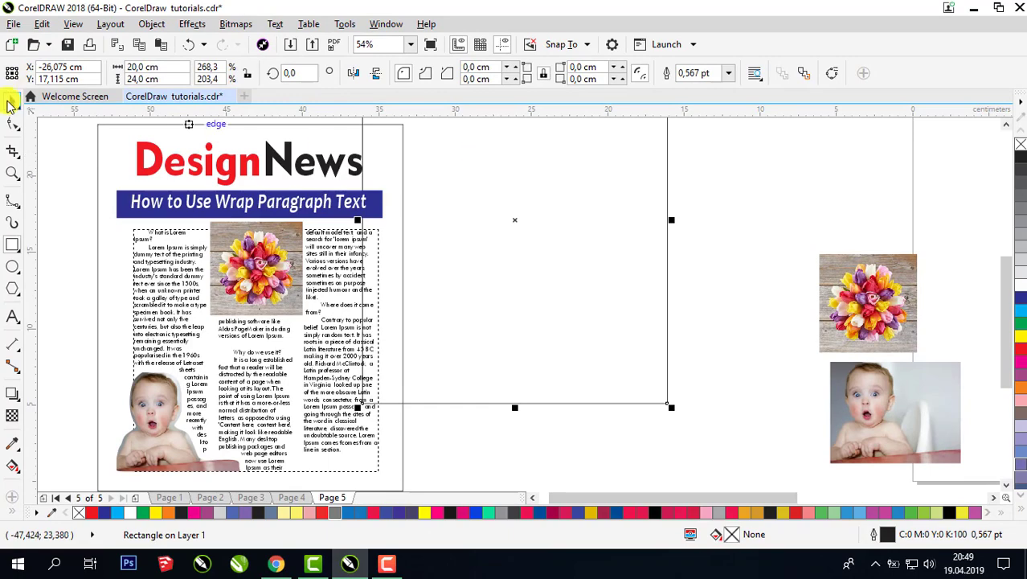
Move the 20 × 24 cm rectangle beside the sample page and draw a 1,5 × 1,5 cm square in its upper-left area
{"action": "left_click_drag", "start_coordinate": [525, 209], "coordinate": [599, 274]}
{"action": "left_click", "coordinate": [12, 244]}
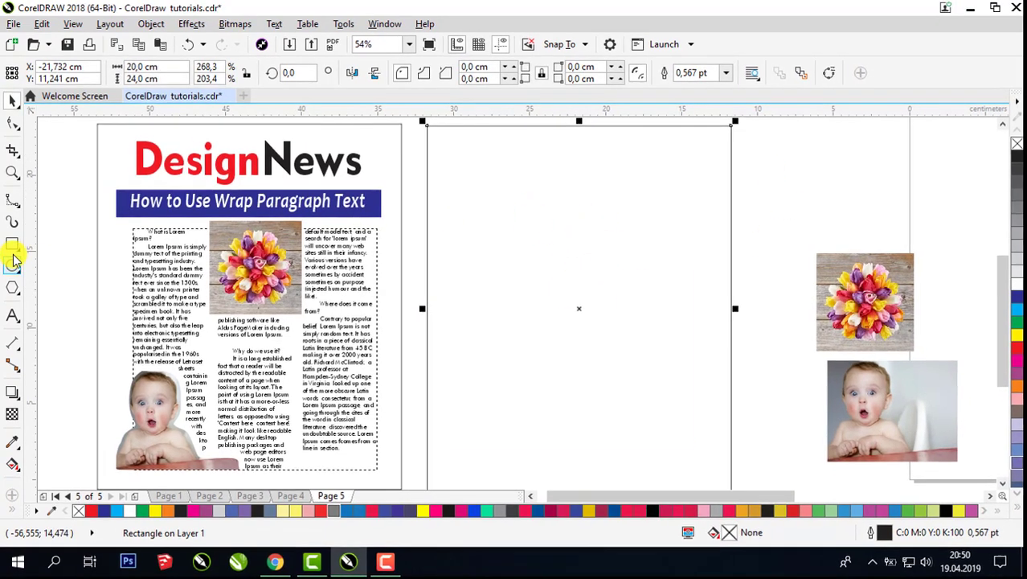
{"action": "left_click_drag", "start_coordinate": [430, 149], "coordinate": [455, 178]}
{"action": "left_click", "coordinate": [141, 66]}
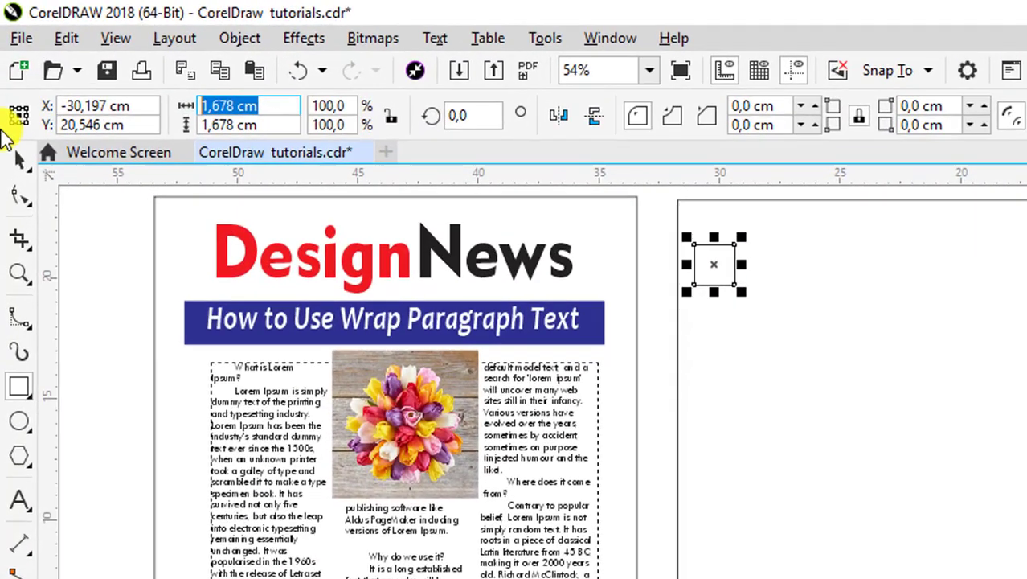
{"action": "type", "text": "1,5"}
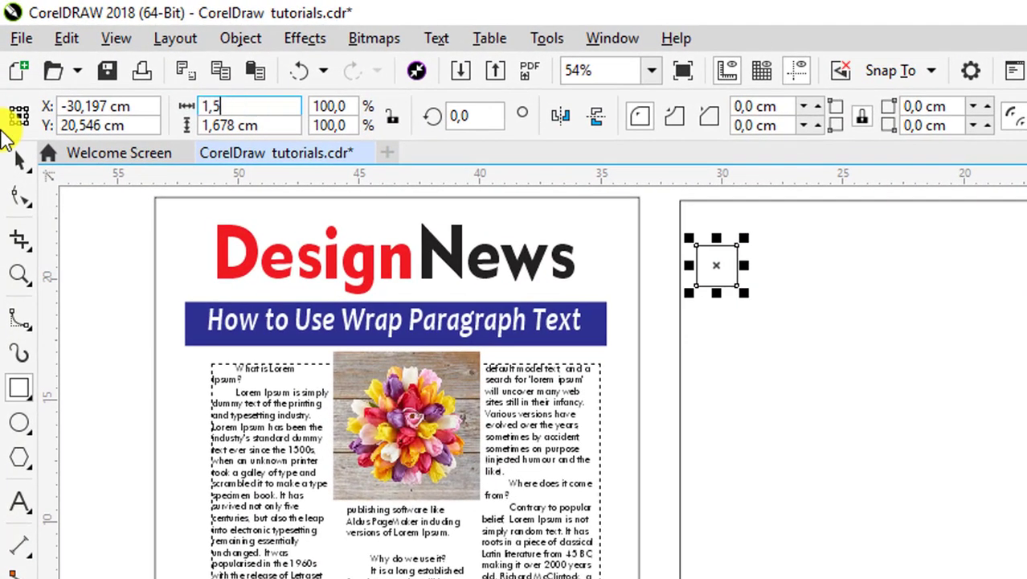
{"action": "key", "text": "Tab"}
{"action": "type", "text": "1,5"}
{"action": "key", "text": "Return"}
{"action": "key", "text": "space"}
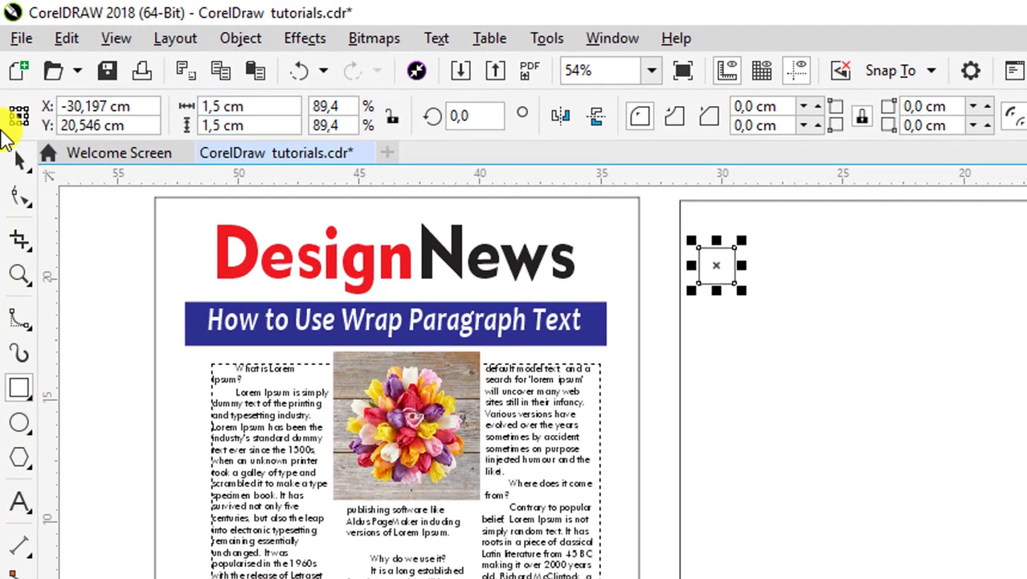
Snap the small square into the rectangle's upper-left corner and place a copy of it in the lower-right corner
{"action": "left_click_drag", "start_coordinate": [726, 280], "coordinate": [682, 203]}
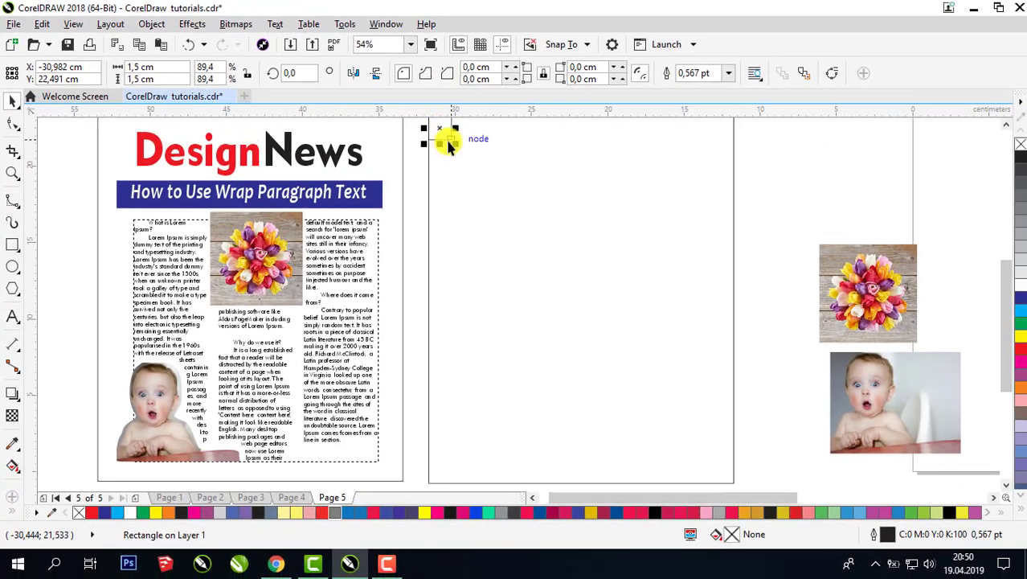
{"action": "left_click_drag", "start_coordinate": [450, 146], "coordinate": [730, 482]}
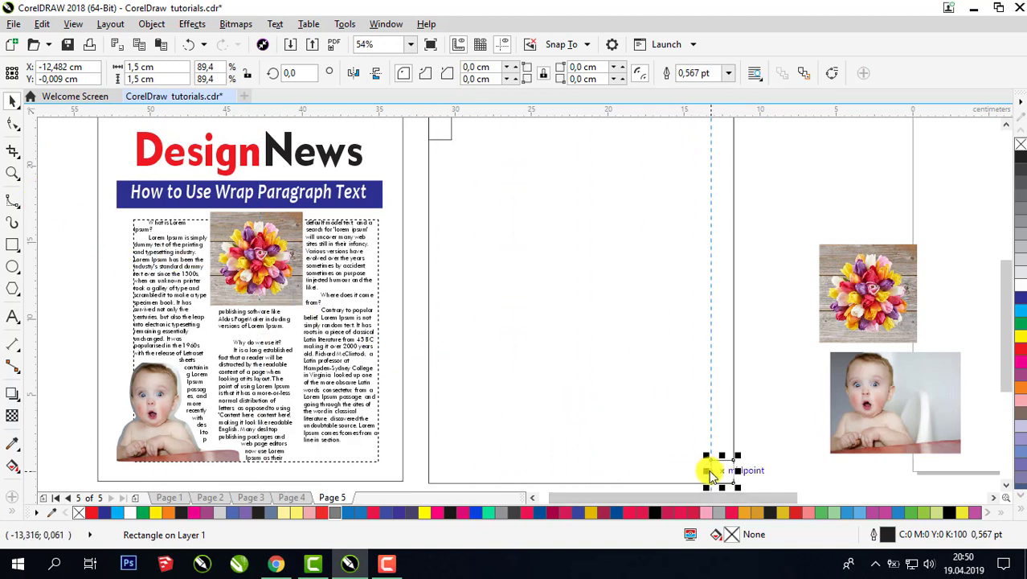
Place margin guidelines along the inner edges of the lower-right square and the inner vertical edge of the upper-left square
{"action": "left_click", "coordinate": [710, 476]}
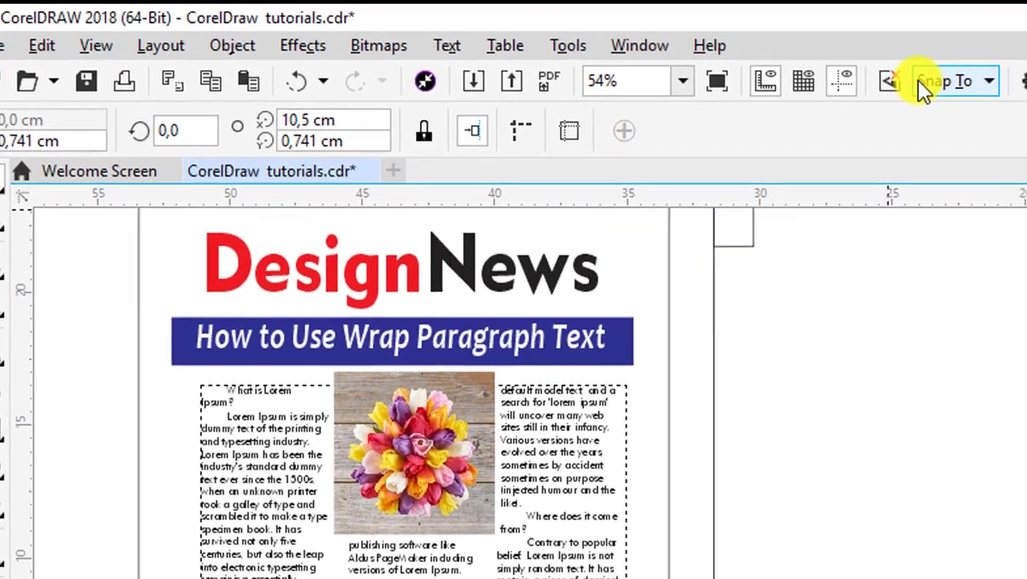
{"action": "left_click", "coordinate": [561, 45]}
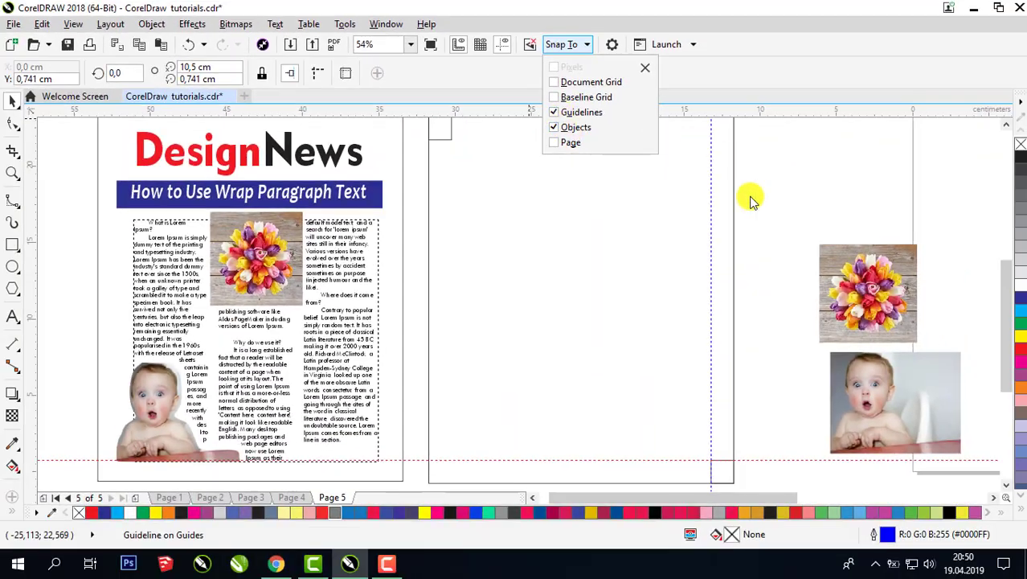
{"action": "left_click", "coordinate": [759, 182]}
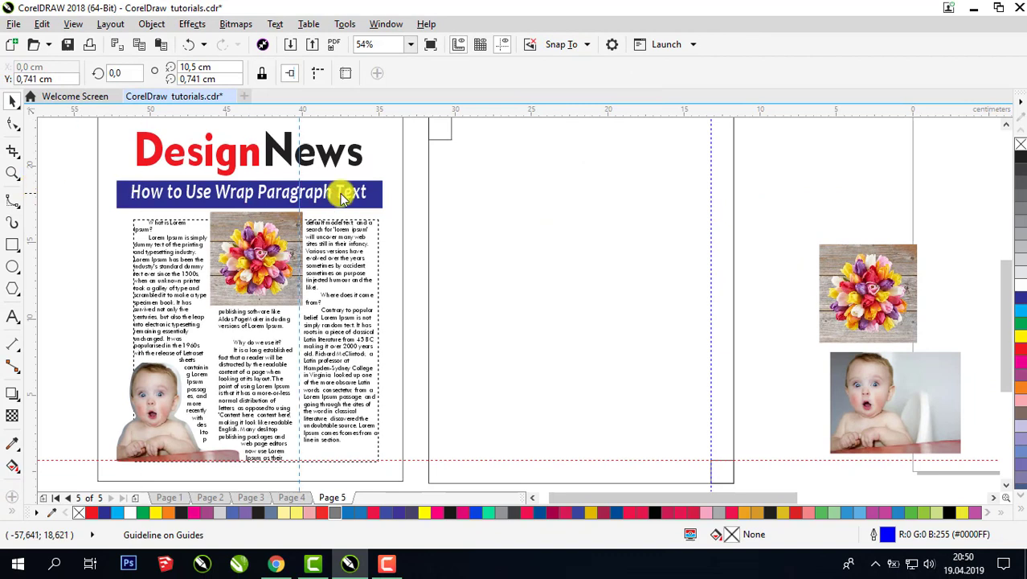
{"action": "left_click_drag", "start_coordinate": [341, 197], "coordinate": [458, 168]}
Delete both small corner squares
{"action": "left_click", "coordinate": [443, 138]}
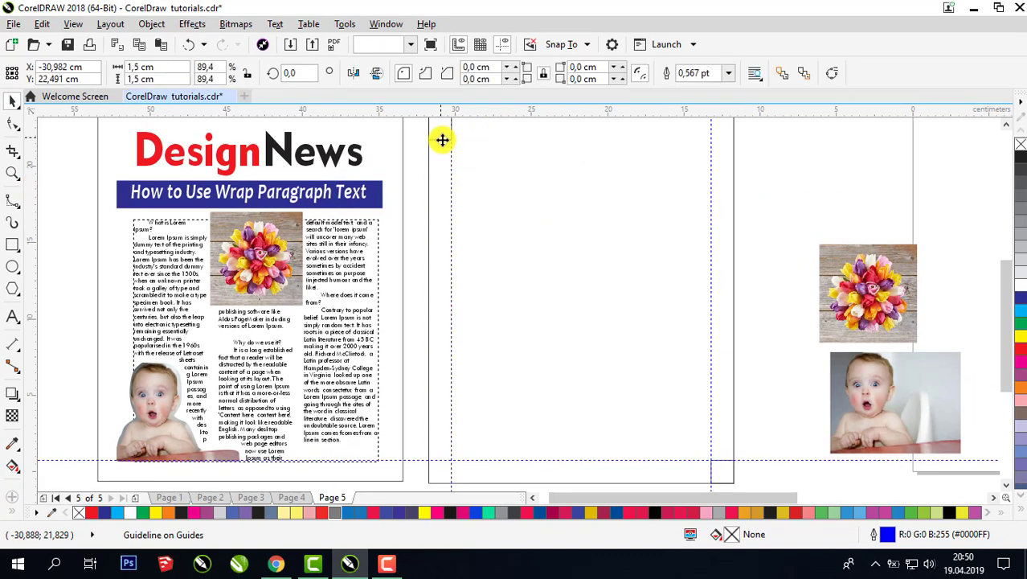
{"action": "left_click", "coordinate": [722, 476], "text": "shift"}
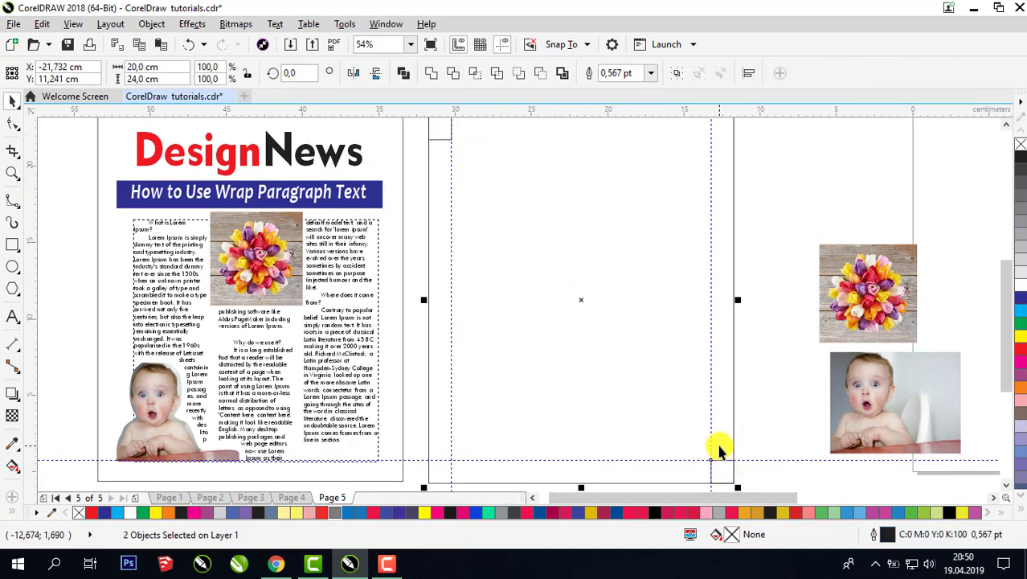
{"action": "key", "text": "Delete"}
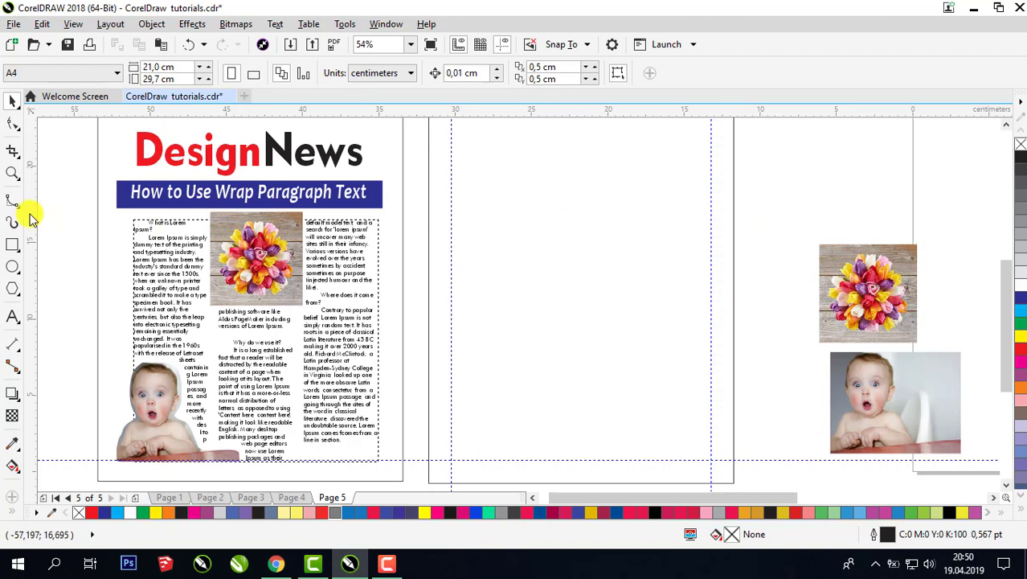
Place guidelines on the rectangle's four edges and add a top margin guideline at about 21,6 cm
{"action": "left_click_drag", "start_coordinate": [30, 218], "coordinate": [732, 215]}
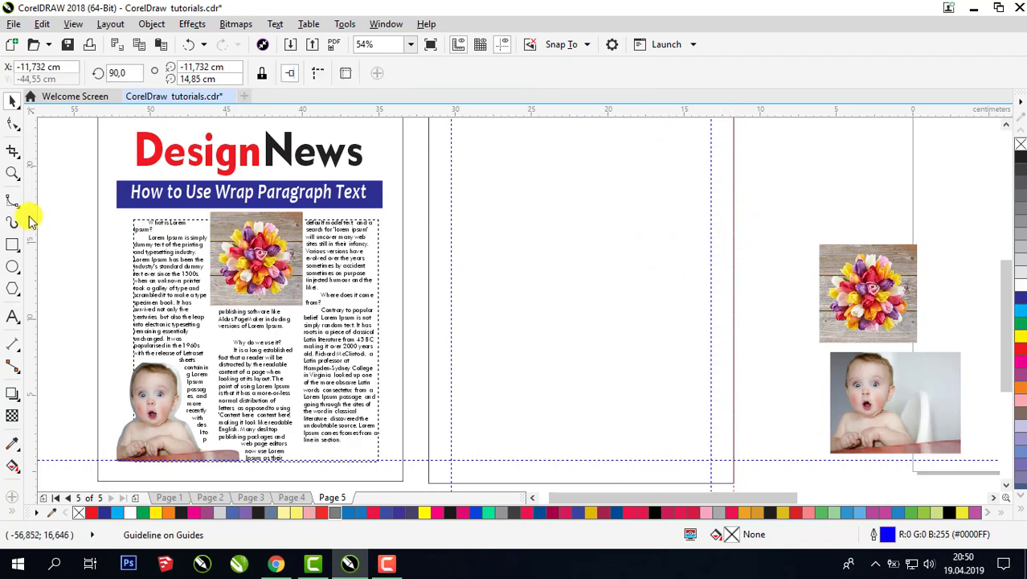
{"action": "left_click_drag", "start_coordinate": [423, 224], "coordinate": [428, 218]}
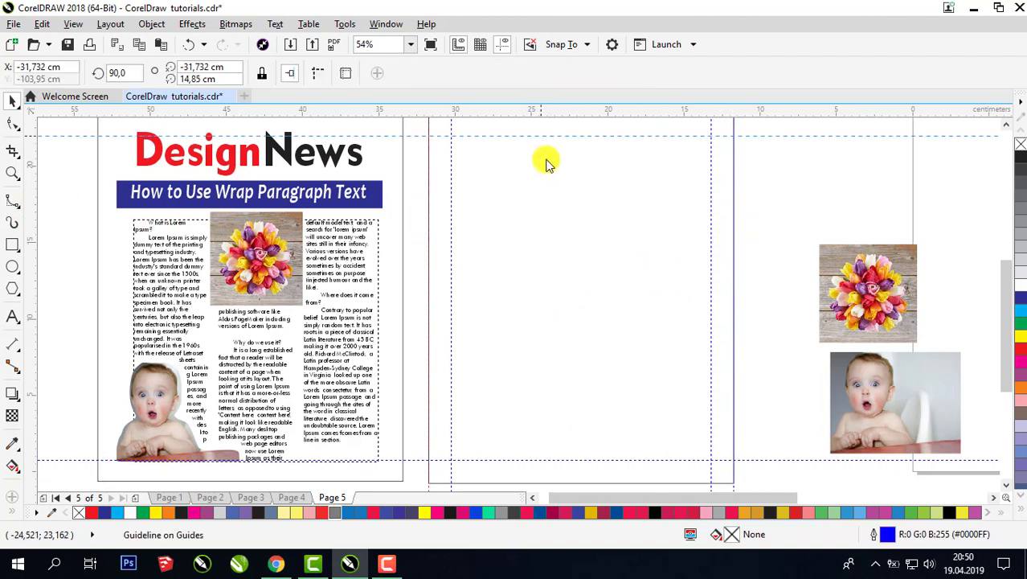
{"action": "left_click_drag", "start_coordinate": [547, 109], "coordinate": [513, 483]}
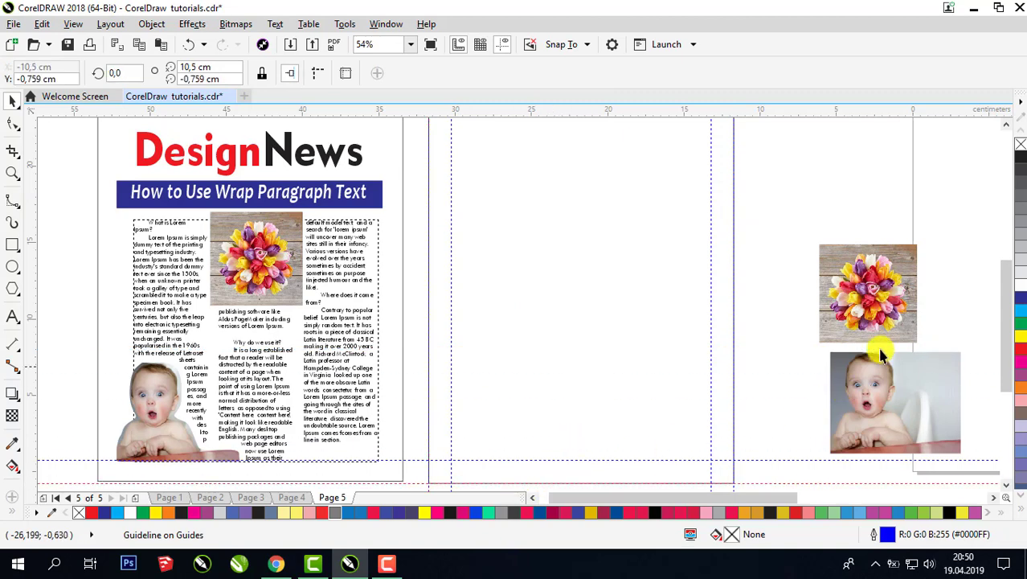
{"action": "left_click_drag", "start_coordinate": [1004, 281], "coordinate": [1005, 274]}
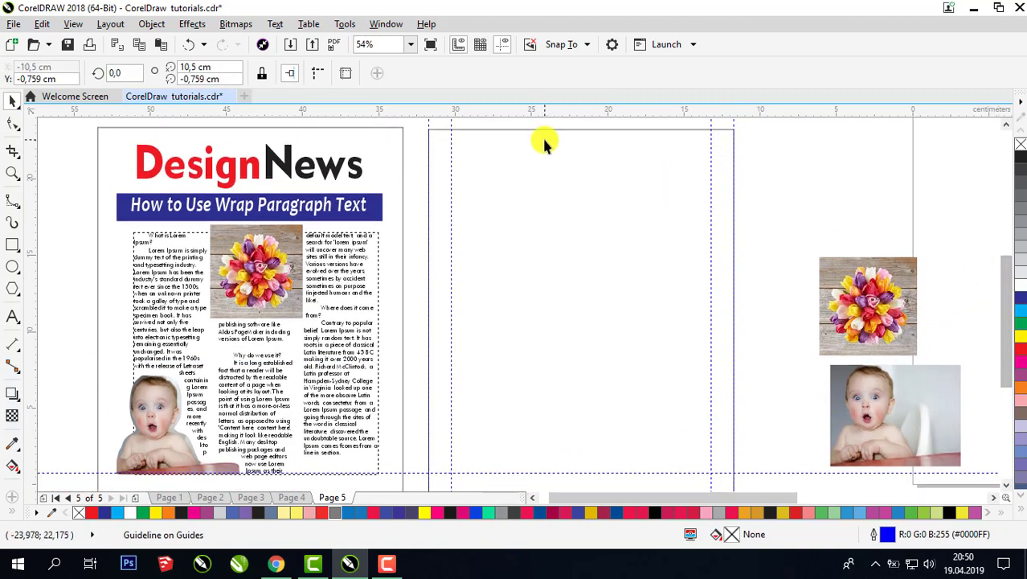
{"action": "left_click", "coordinate": [561, 183]}
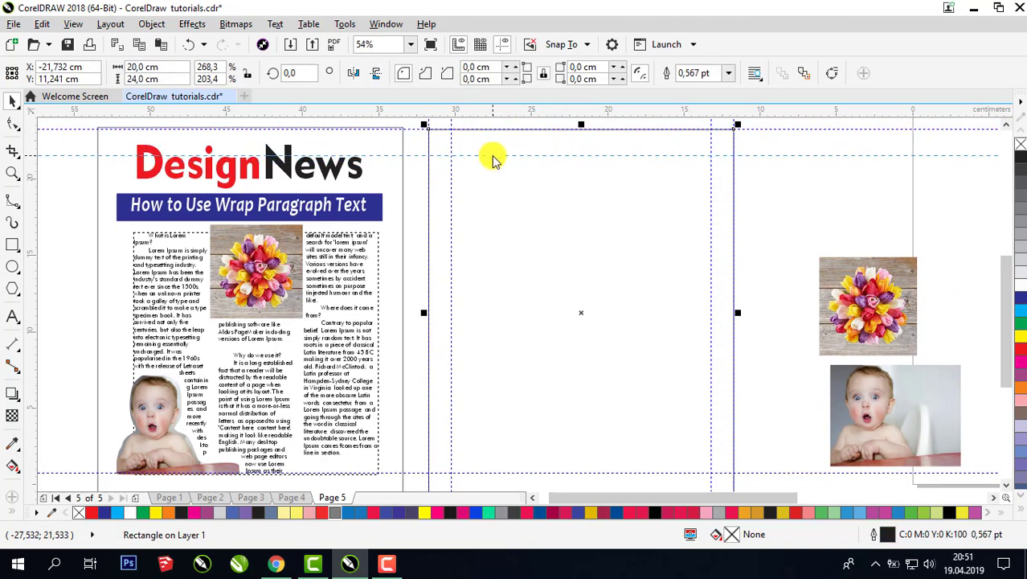
{"action": "left_click_drag", "start_coordinate": [500, 154], "coordinate": [500, 153]}
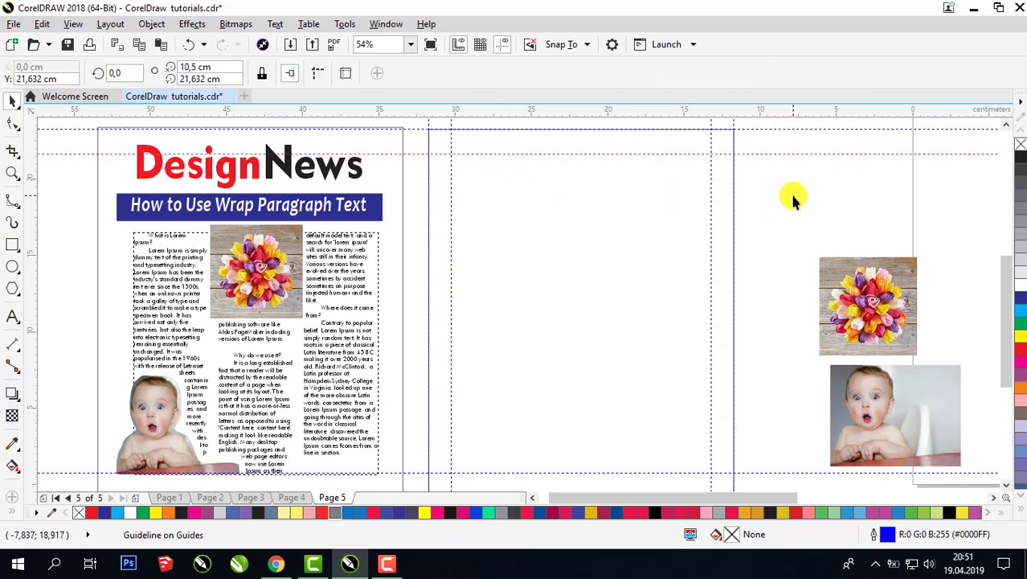
Delete the large page rectangle enclosed by the guidelines
{"action": "left_click", "coordinate": [791, 194]}
{"action": "left_click", "coordinate": [732, 195]}
{"action": "left_click", "coordinate": [727, 197]}
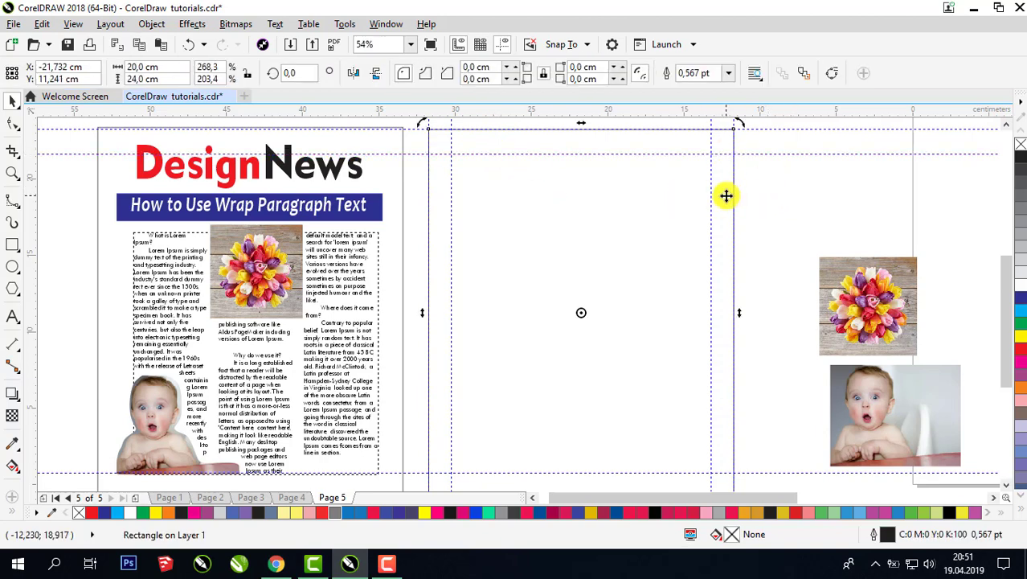
{"action": "left_click", "coordinate": [728, 198]}
{"action": "right_click", "coordinate": [727, 199]}
{"action": "left_click", "coordinate": [742, 301]}
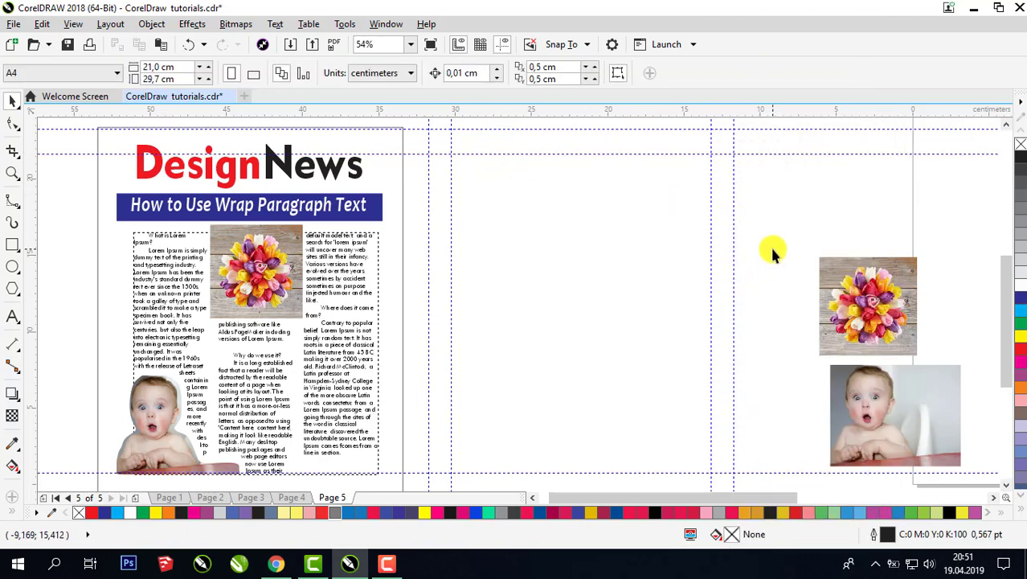
Add the artistic text "DesignNews" just below the top margin guideline of the new layout
{"action": "left_click", "coordinate": [11, 316]}
{"action": "left_click", "coordinate": [476, 174]}
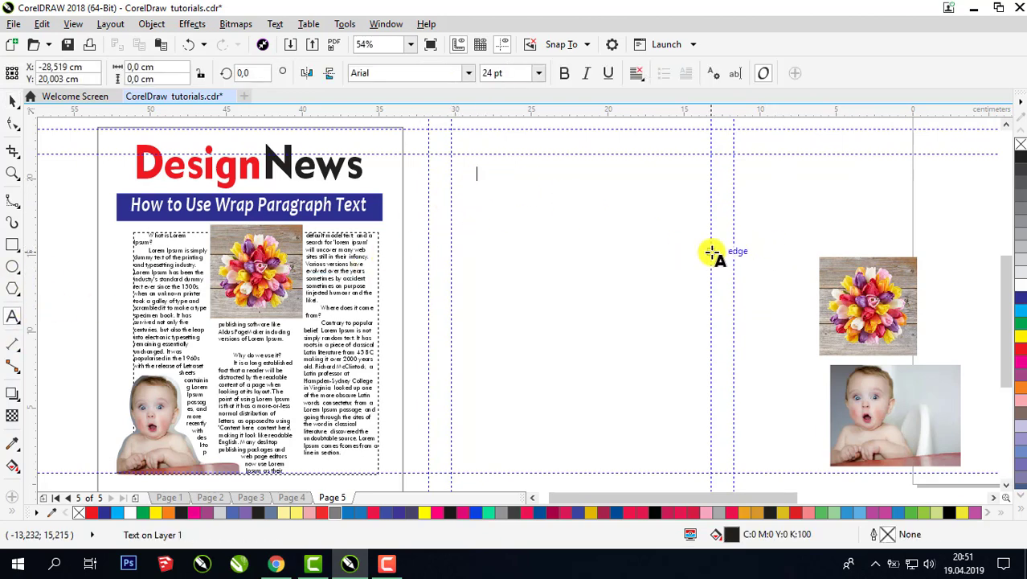
{"action": "type", "text": "DesignNews"}
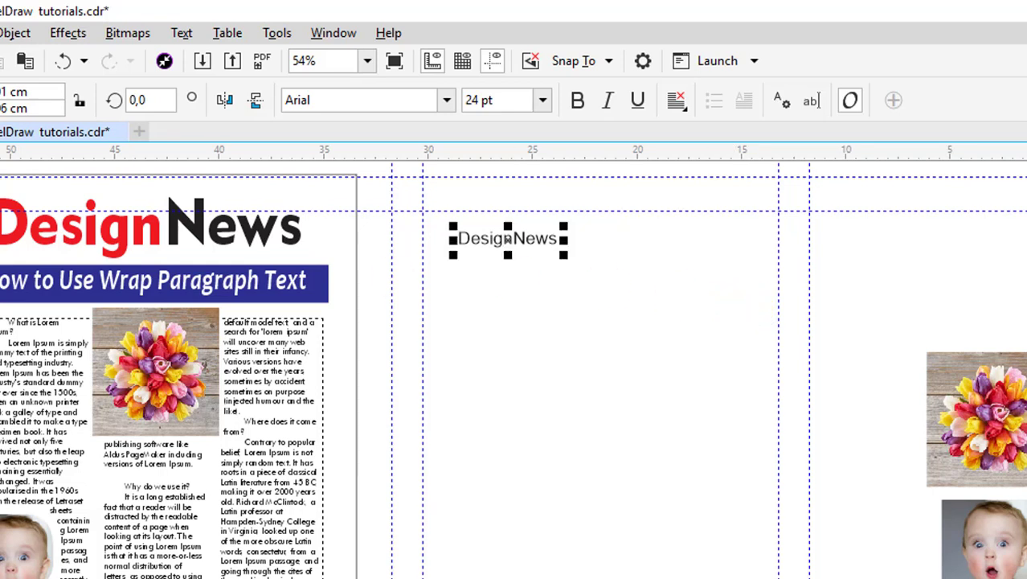
Enlarge the DesignNews title to span the side margin guidelines, snap it to the top margin guideline, and check the snapping options
{"action": "left_click_drag", "start_coordinate": [562, 255], "coordinate": [793, 343]}
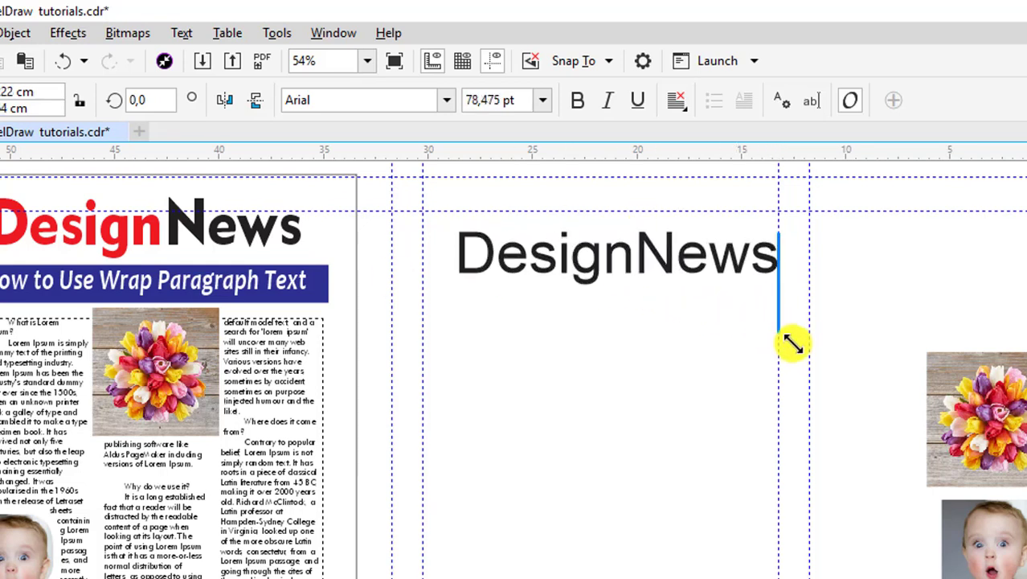
{"action": "left_click_drag", "start_coordinate": [454, 217], "coordinate": [415, 217]}
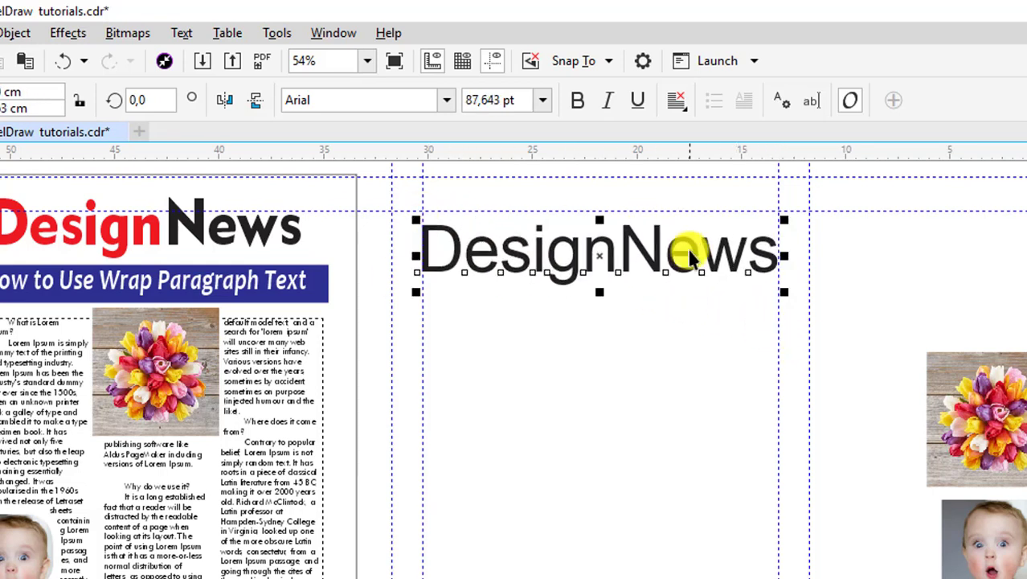
{"action": "left_click", "coordinate": [690, 250]}
{"action": "left_click", "coordinate": [696, 249]}
{"action": "left_click_drag", "start_coordinate": [695, 241], "coordinate": [695, 238]}
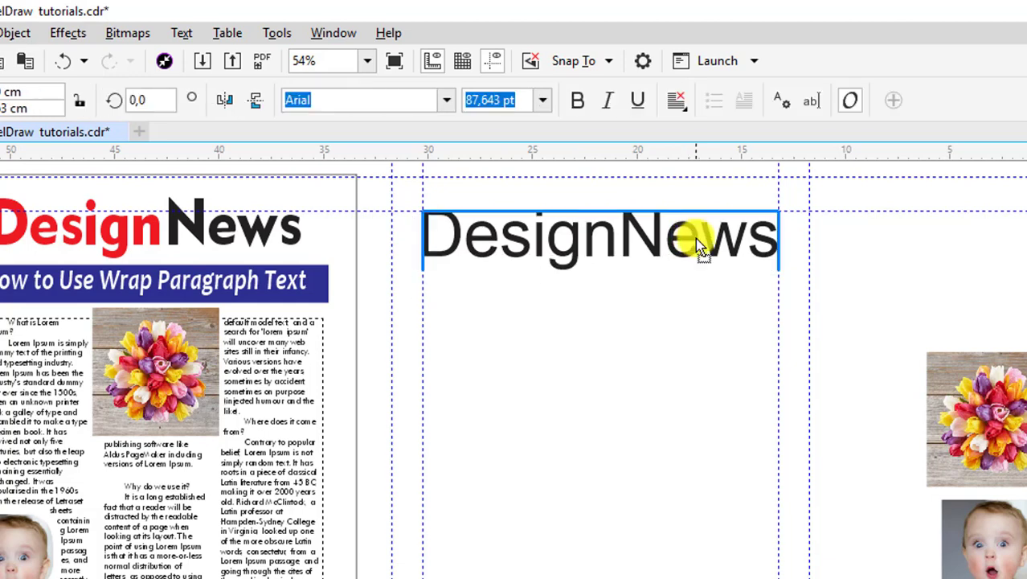
{"action": "left_click", "coordinate": [583, 61]}
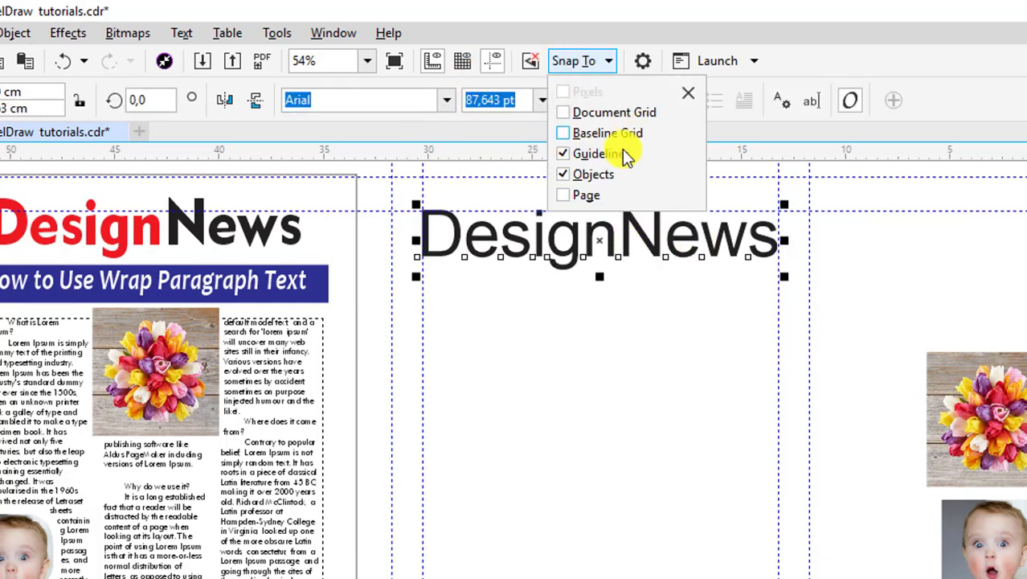
{"action": "left_click", "coordinate": [573, 175]}
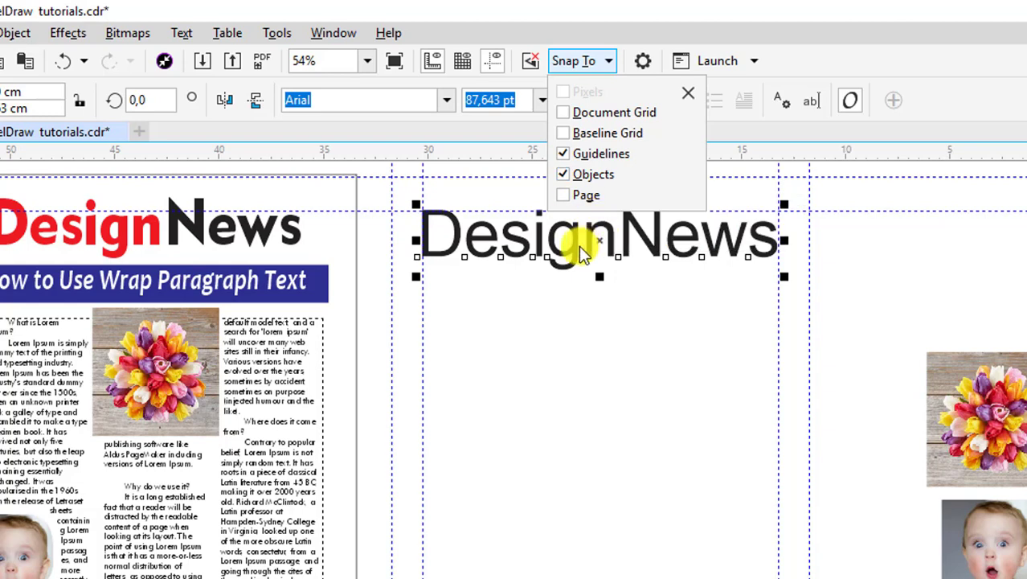
{"action": "left_click", "coordinate": [740, 309]}
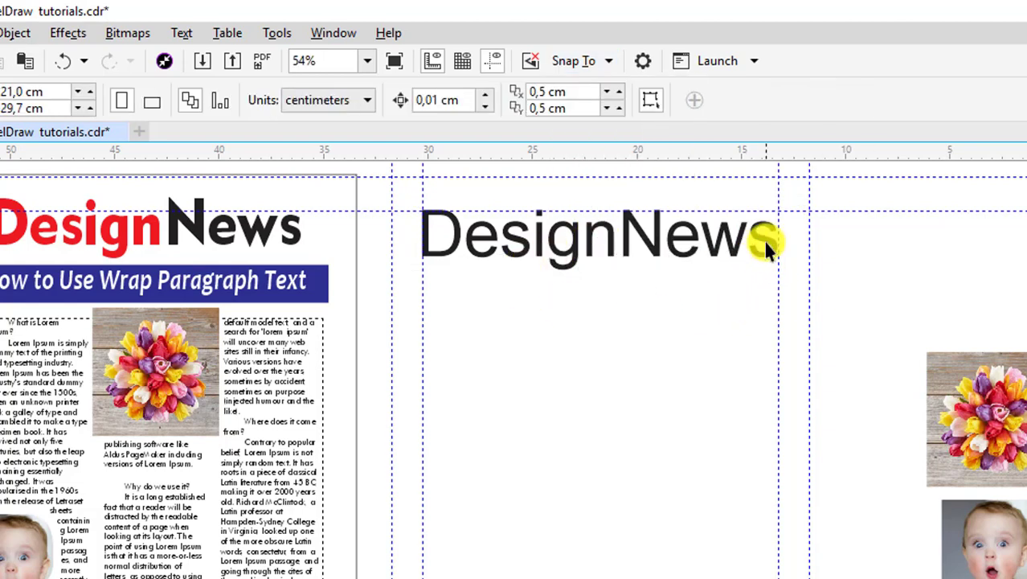
Shrink the DesignNews title around its centre to about 69,5 pt and set its font to Geometr415 Blk BT
{"action": "left_click", "coordinate": [763, 240]}
{"action": "left_click_drag", "start_coordinate": [787, 281], "coordinate": [780, 277]}
{"action": "left_click", "coordinate": [446, 99]}
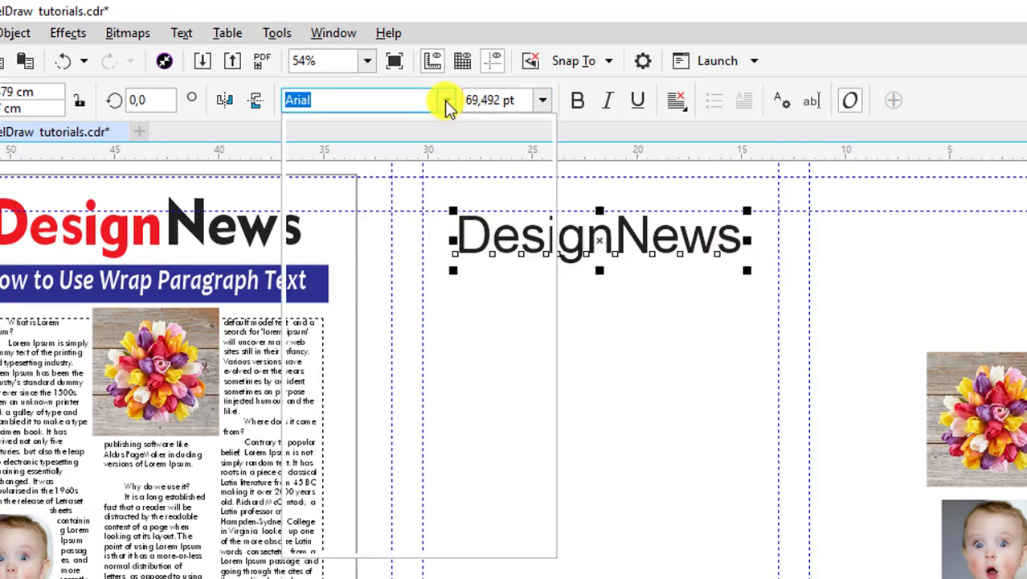
{"action": "left_click", "coordinate": [372, 195]}
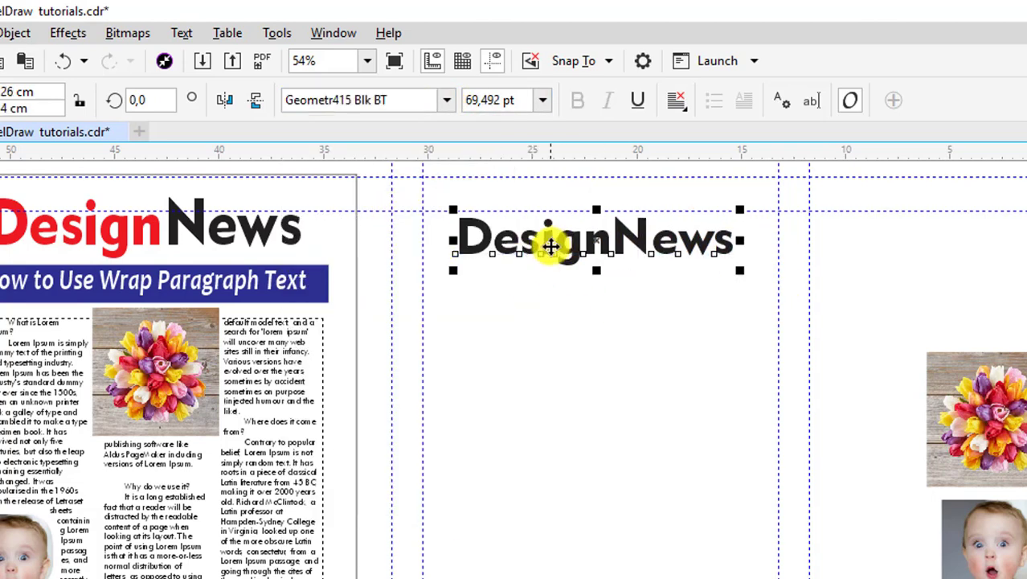
Colour the word "Design" in the new title red (C:0 M:100 Y:100 K:0)
{"action": "double_click", "coordinate": [554, 241]}
{"action": "left_click_drag", "start_coordinate": [614, 245], "coordinate": [454, 234]}
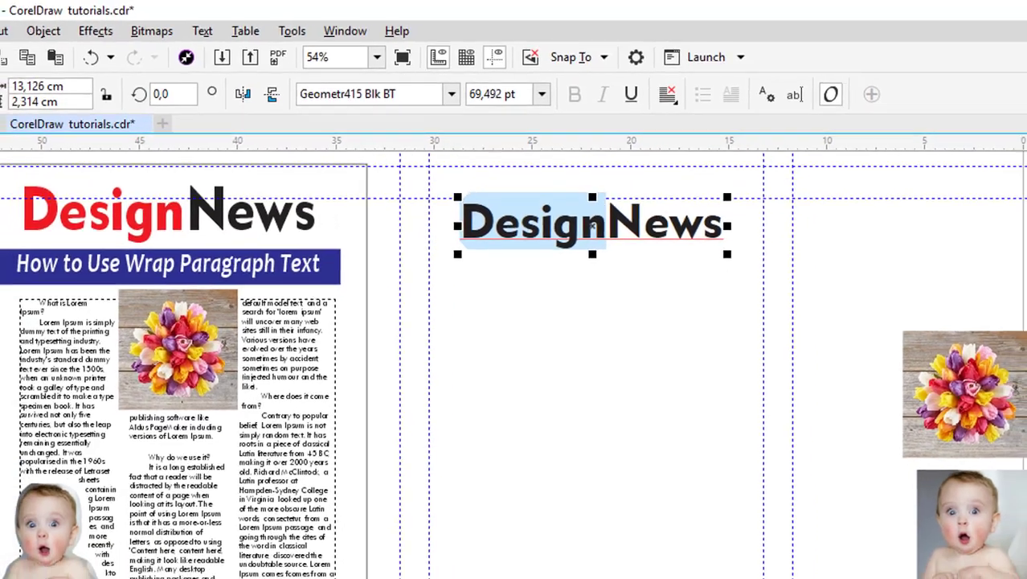
{"action": "left_click", "coordinate": [1023, 362]}
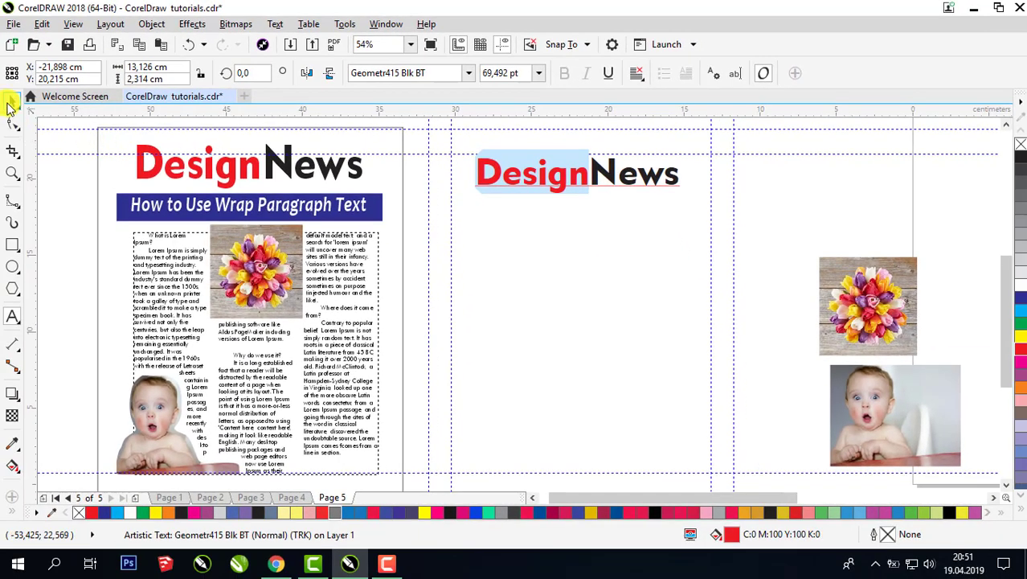
Enlarge the two-coloured title proportionally to about 76 pt within the margin guidelines
{"action": "left_click", "coordinate": [2, 102]}
{"action": "left_click_drag", "start_coordinate": [475, 198], "coordinate": [461, 199]}
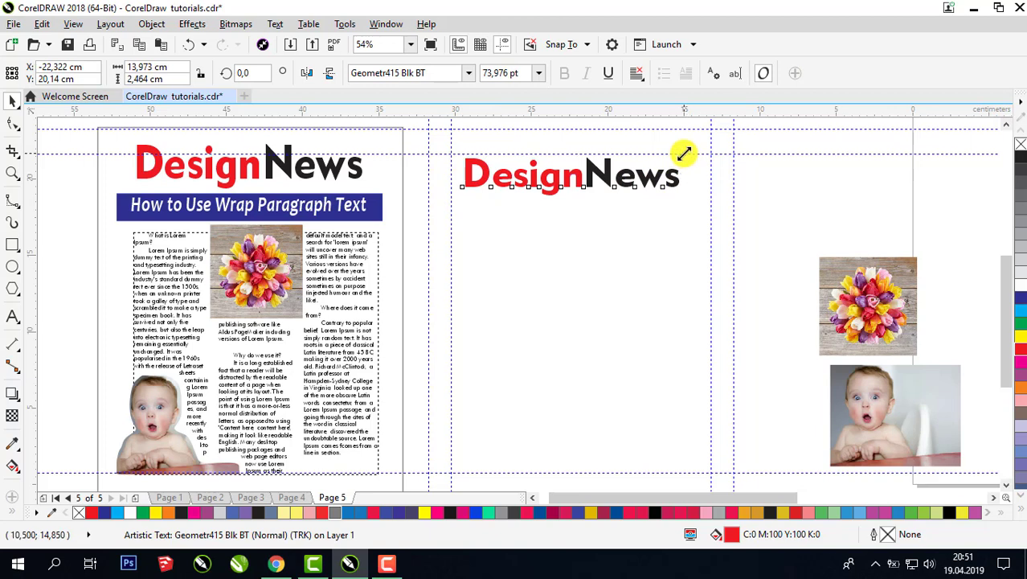
{"action": "left_click_drag", "start_coordinate": [683, 152], "coordinate": [688, 151]}
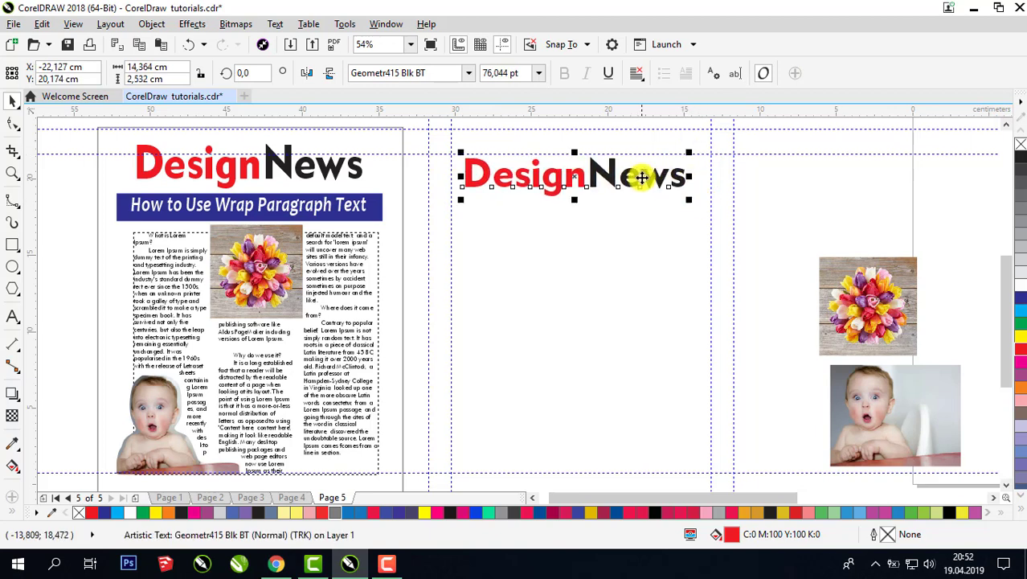
{"action": "left_click", "coordinate": [773, 210]}
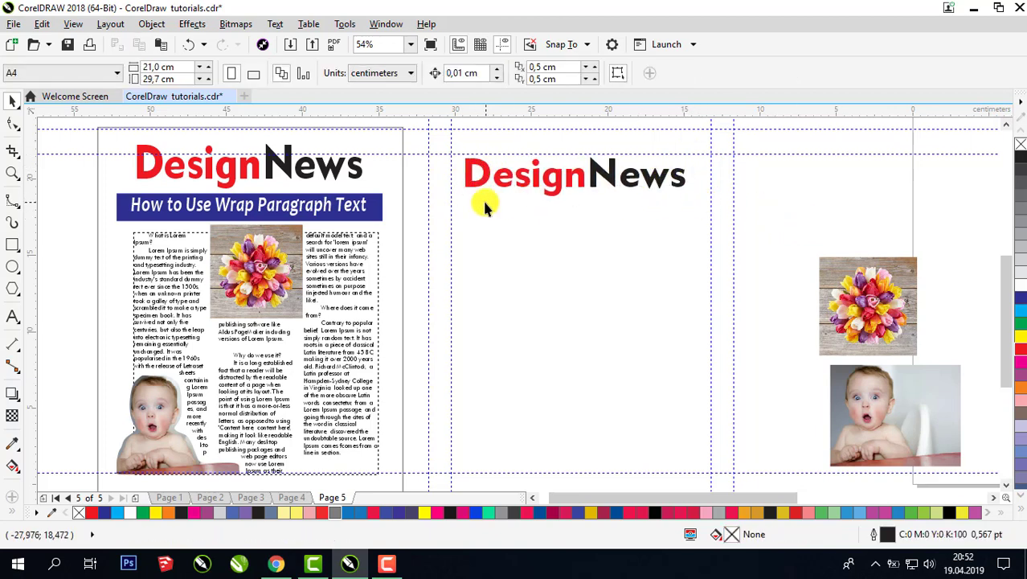
Draw a 20 × 24 cm rectangle along the outer guidelines as the page frame and send it to the back of the page
{"action": "left_click", "coordinate": [11, 249]}
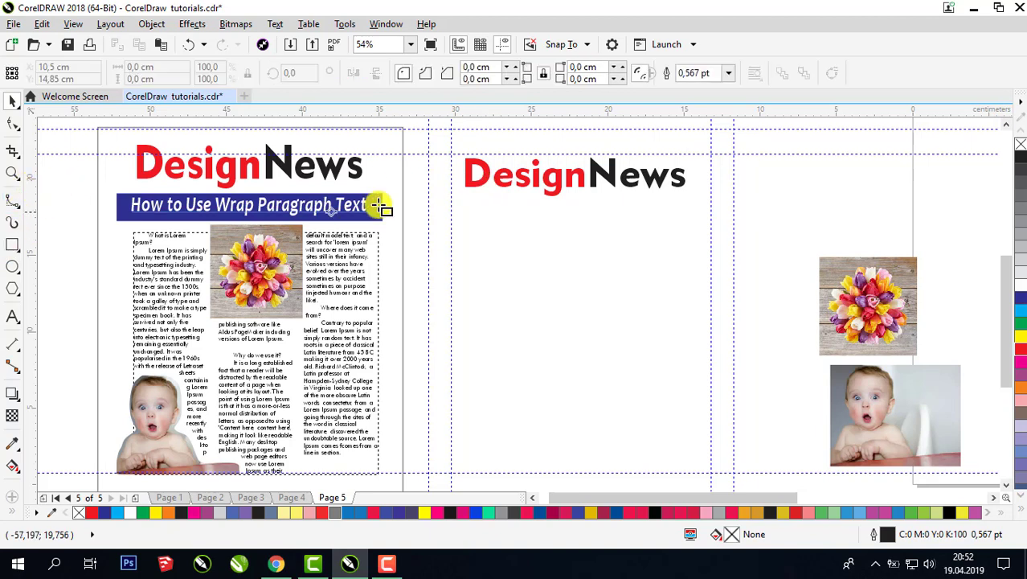
{"action": "left_click_drag", "start_coordinate": [429, 130], "coordinate": [735, 460]}
{"action": "left_click", "coordinate": [15, 103]}
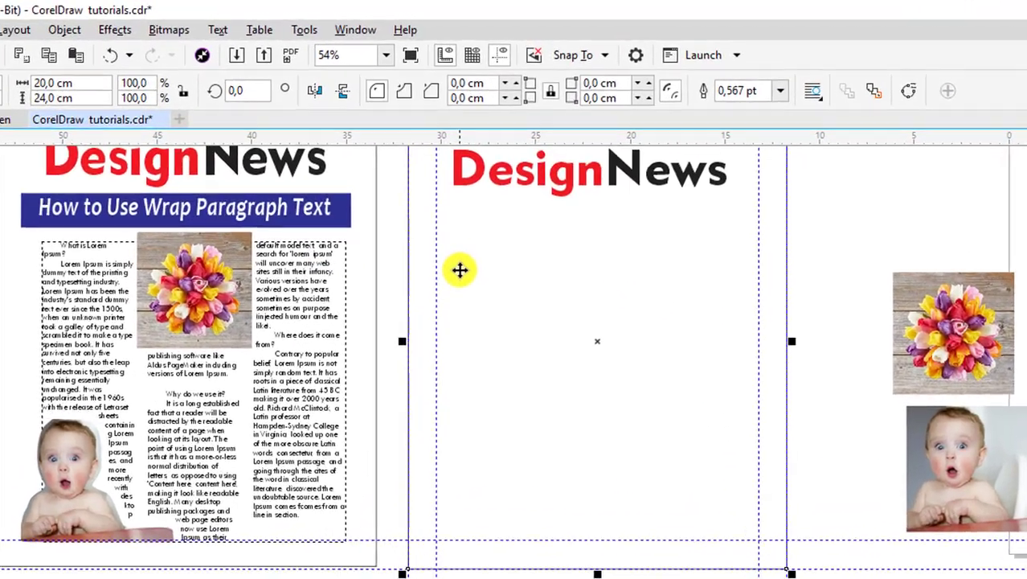
{"action": "right_click", "coordinate": [475, 233]}
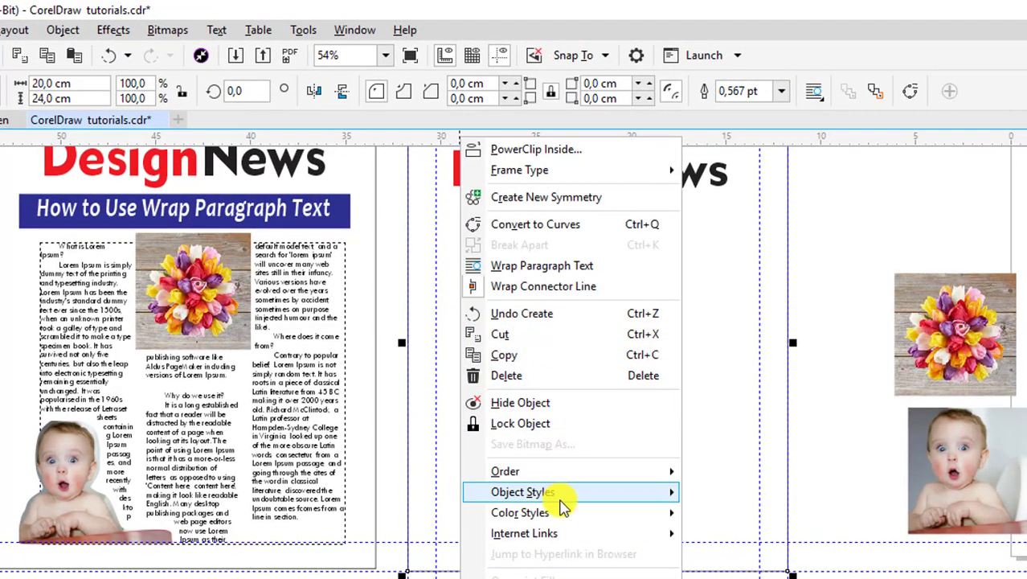
{"action": "mouse_move", "coordinate": [514, 470]}
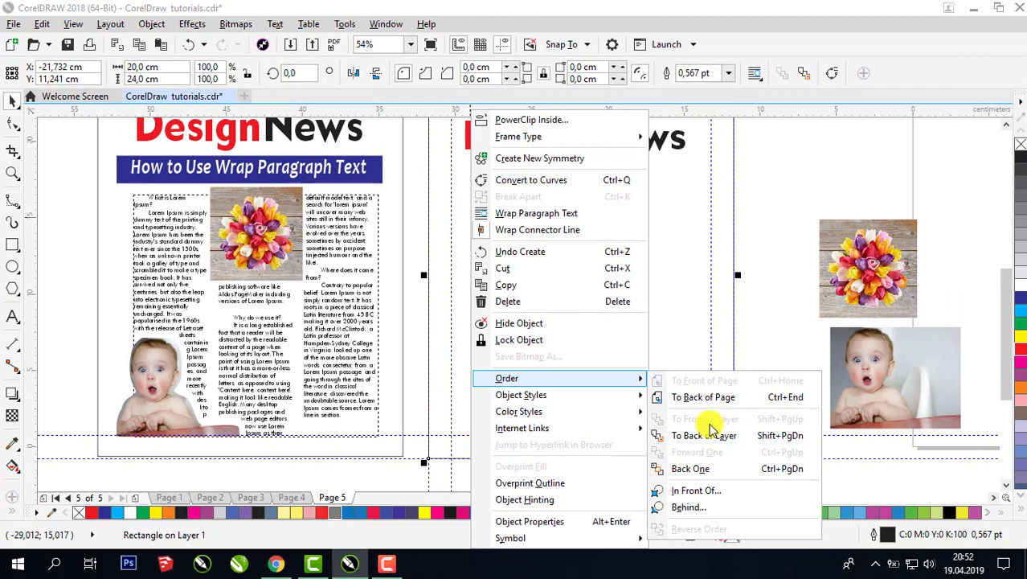
{"action": "left_click", "coordinate": [699, 397]}
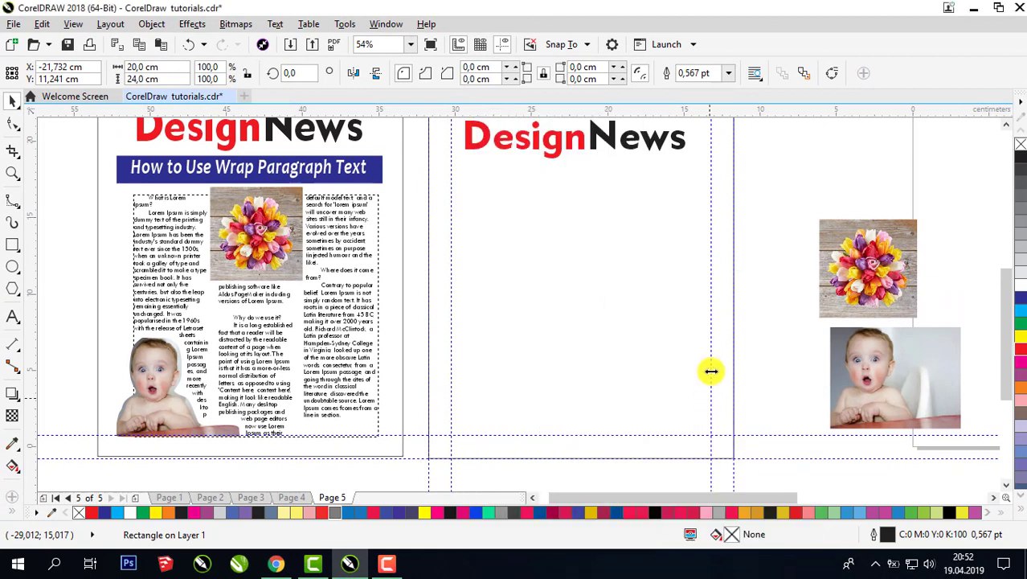
{"action": "left_click", "coordinate": [784, 205]}
Centre the new DesignNews title horizontally on the page frame
{"action": "scroll", "coordinate": [1007, 131], "scroll_direction": "up", "scroll_amount": 2}
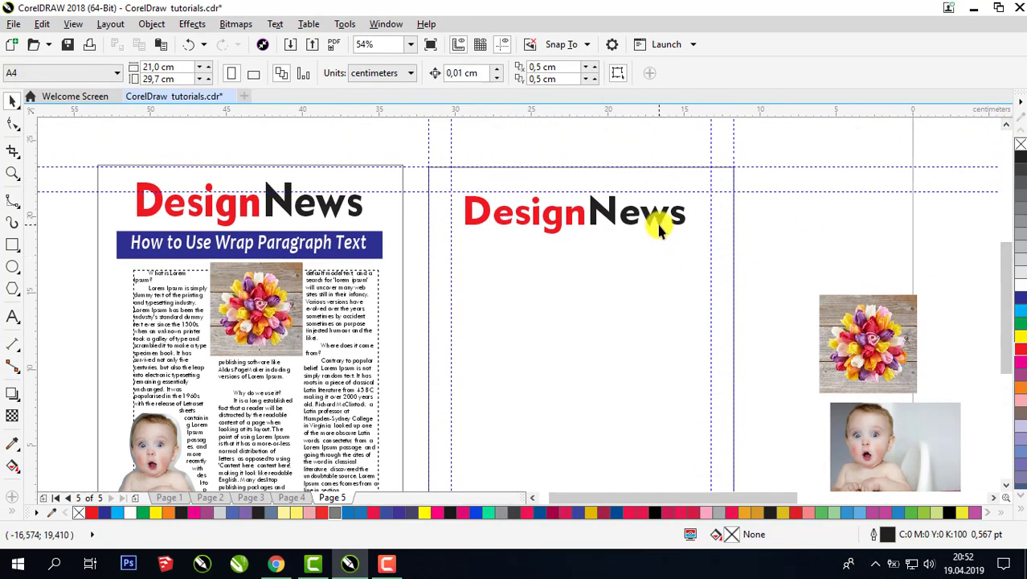
{"action": "left_click", "coordinate": [661, 223]}
{"action": "left_click", "coordinate": [720, 257], "text": "shift"}
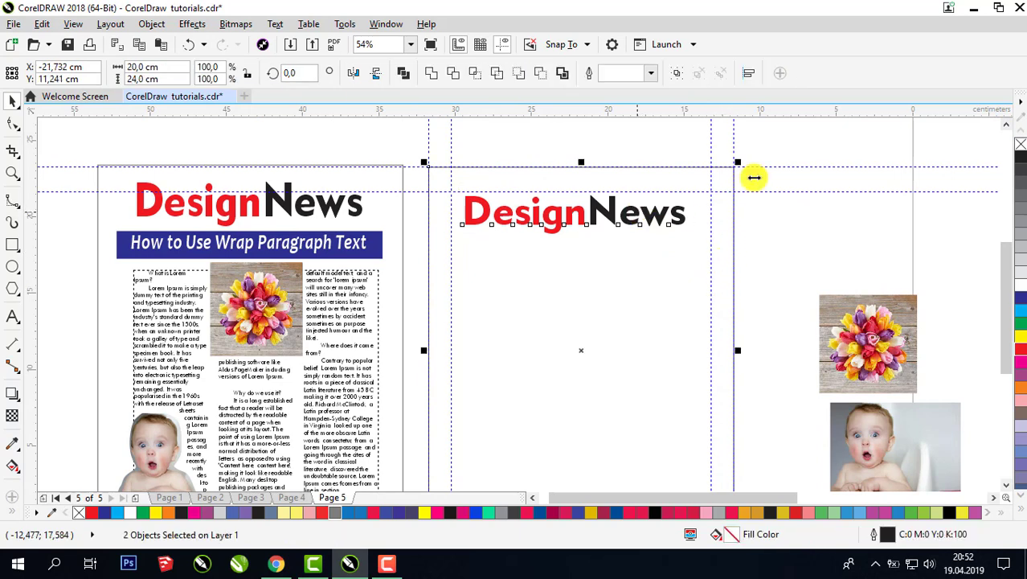
{"action": "left_click", "coordinate": [798, 222]}
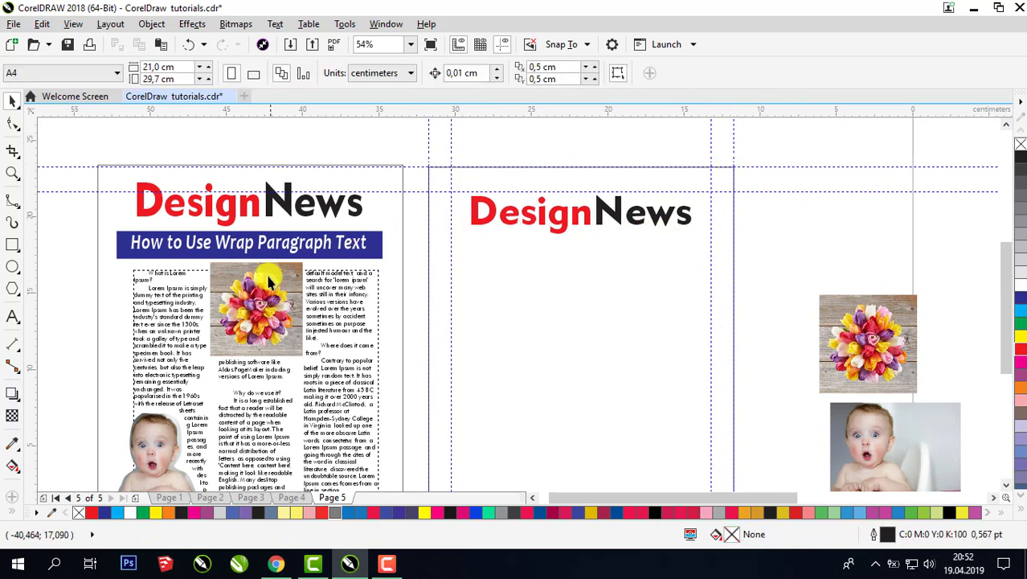
Draw a banner rectangle about 17 × 1,925 cm between the side margin guidelines, directly below the title, and fill it blue
{"action": "left_click", "coordinate": [12, 244]}
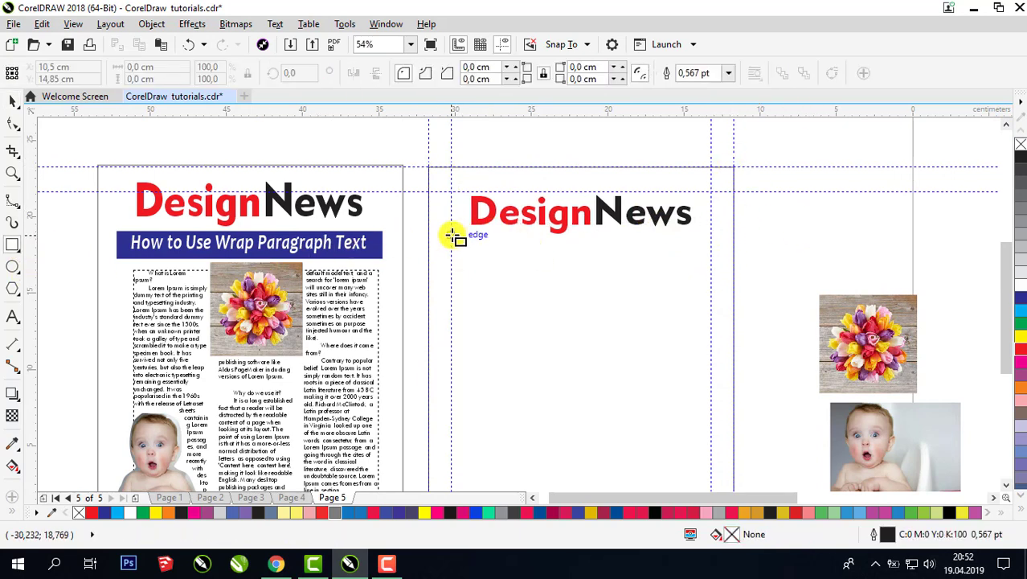
{"action": "left_click_drag", "start_coordinate": [452, 234], "coordinate": [712, 263]}
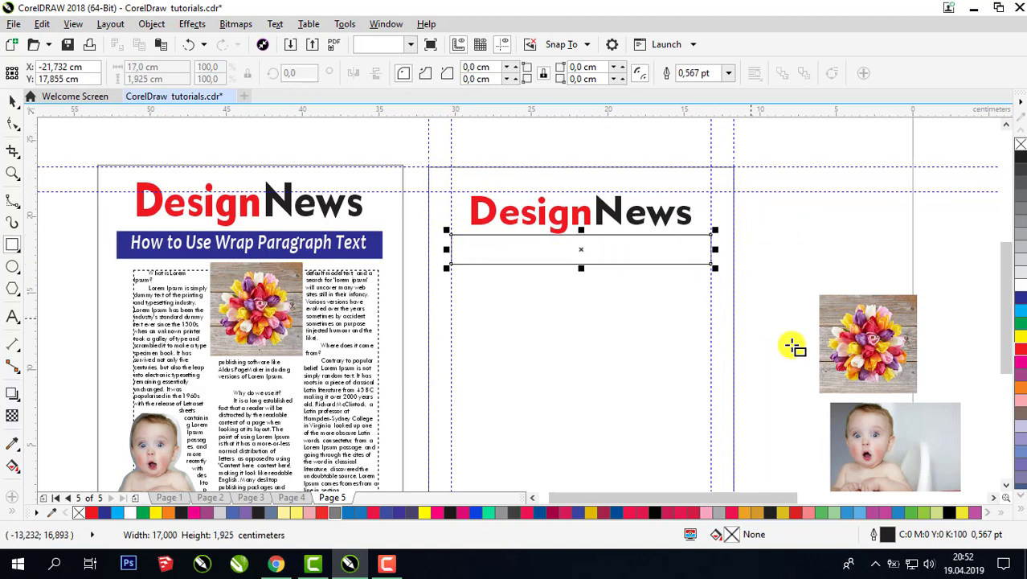
{"action": "left_click", "coordinate": [1018, 299]}
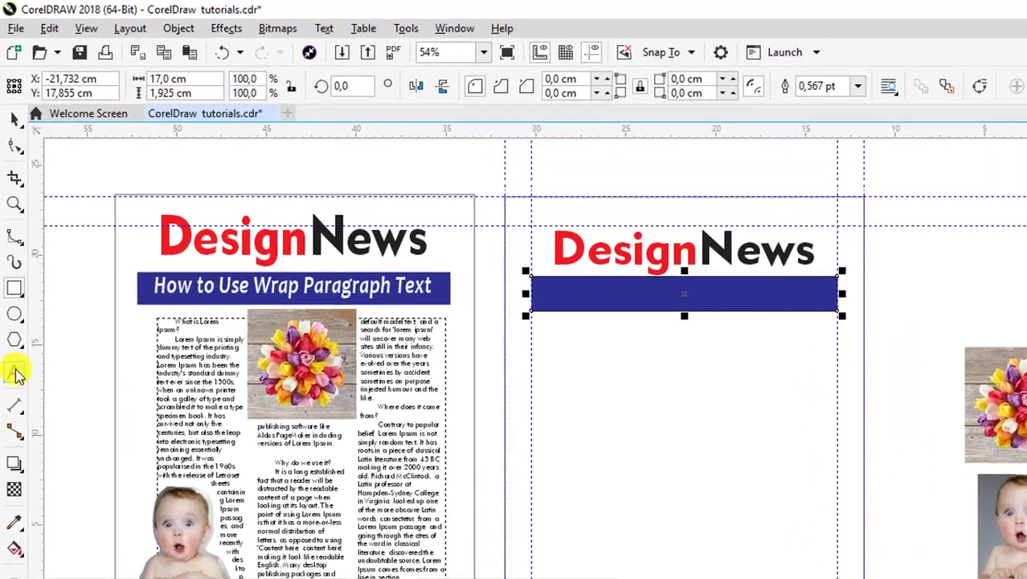
Add the subtitle "How to use Wrap Paragraph Text" below the blue banner and set its font to Candara Bold-Italic
{"action": "left_click", "coordinate": [12, 317]}
{"action": "left_click", "coordinate": [488, 304]}
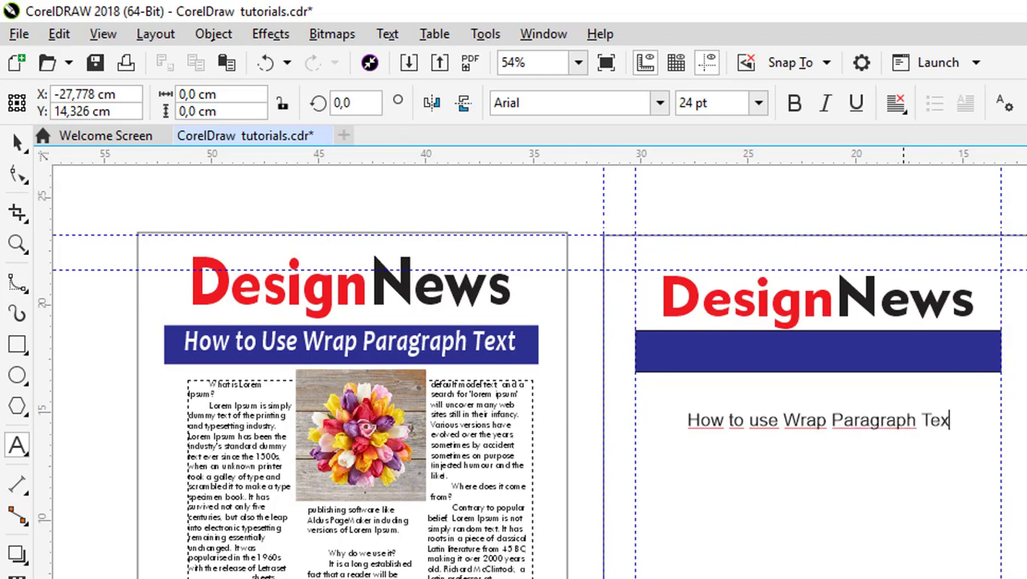
{"action": "key", "text": "Escape"}
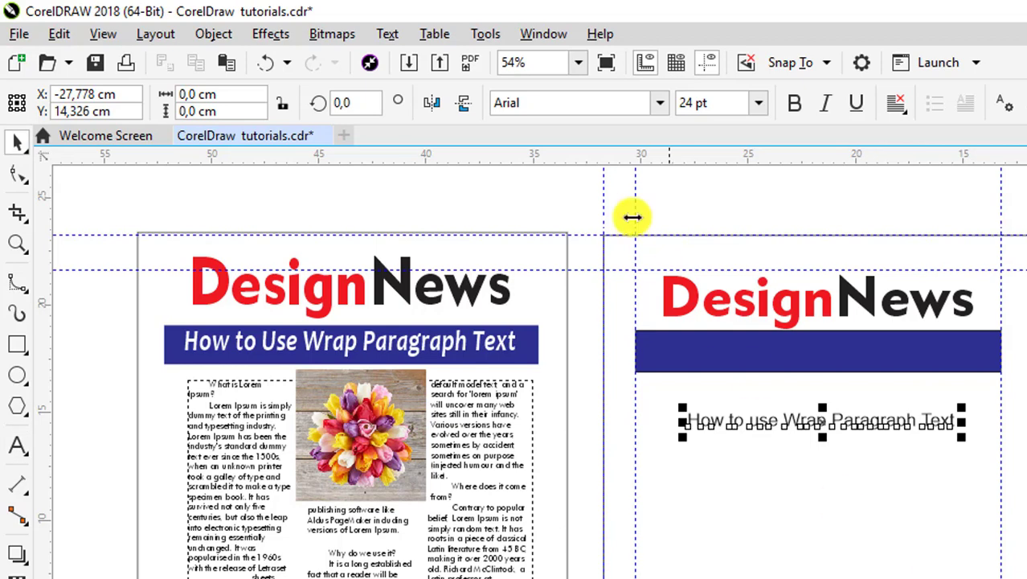
{"action": "left_click", "coordinate": [656, 109]}
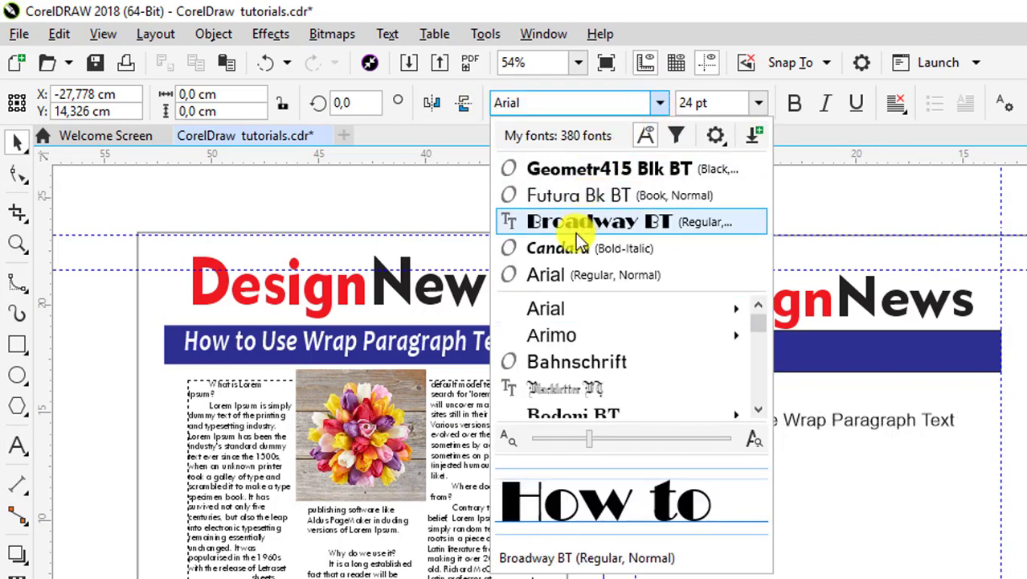
{"action": "left_click", "coordinate": [648, 326]}
Place the subtitle in white on the blue banner and stretch it to about 15,18 cm wide and 1,618 cm high
{"action": "left_click_drag", "start_coordinate": [820, 420], "coordinate": [796, 362]}
{"action": "left_click_drag", "start_coordinate": [899, 374], "coordinate": [985, 372]}
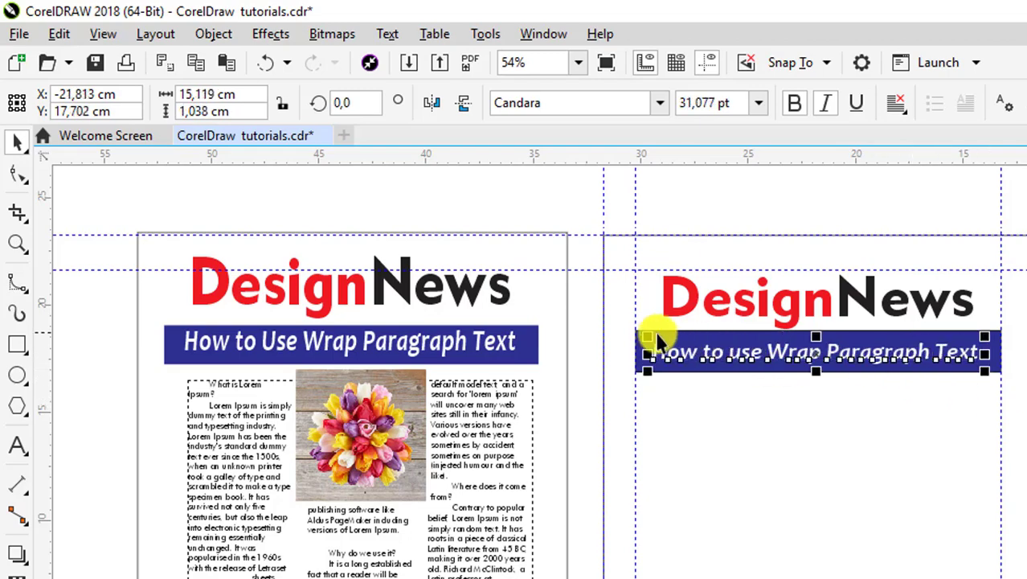
{"action": "left_click_drag", "start_coordinate": [648, 336], "coordinate": [643, 337]}
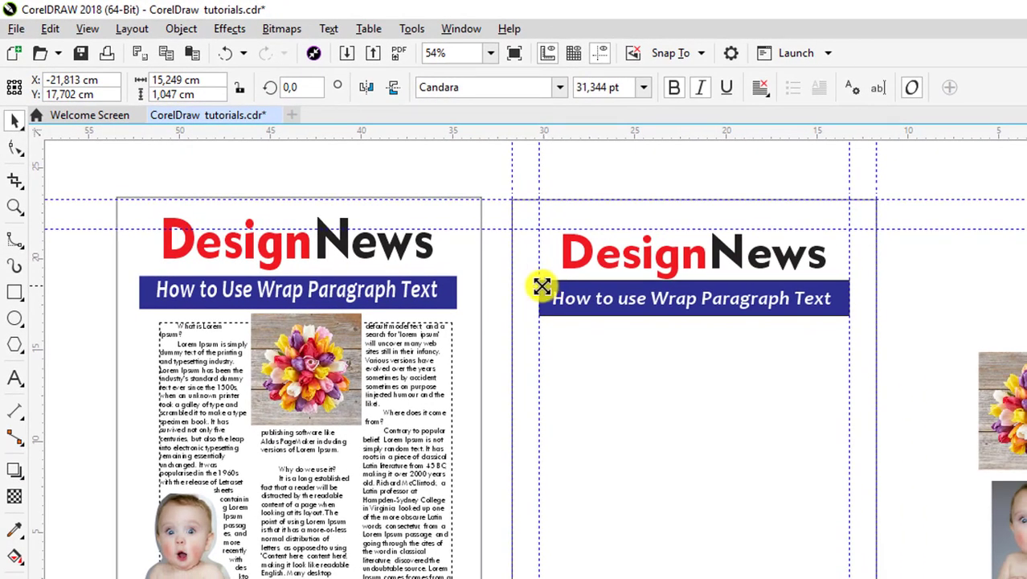
{"action": "left_click_drag", "start_coordinate": [688, 318], "coordinate": [688, 321]}
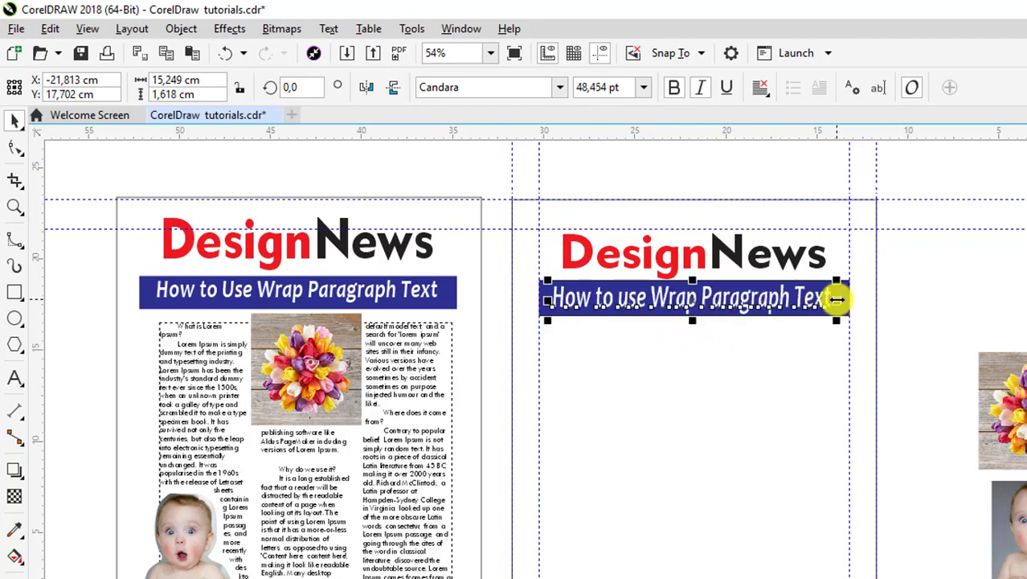
{"action": "left_click_drag", "start_coordinate": [836, 299], "coordinate": [842, 297]}
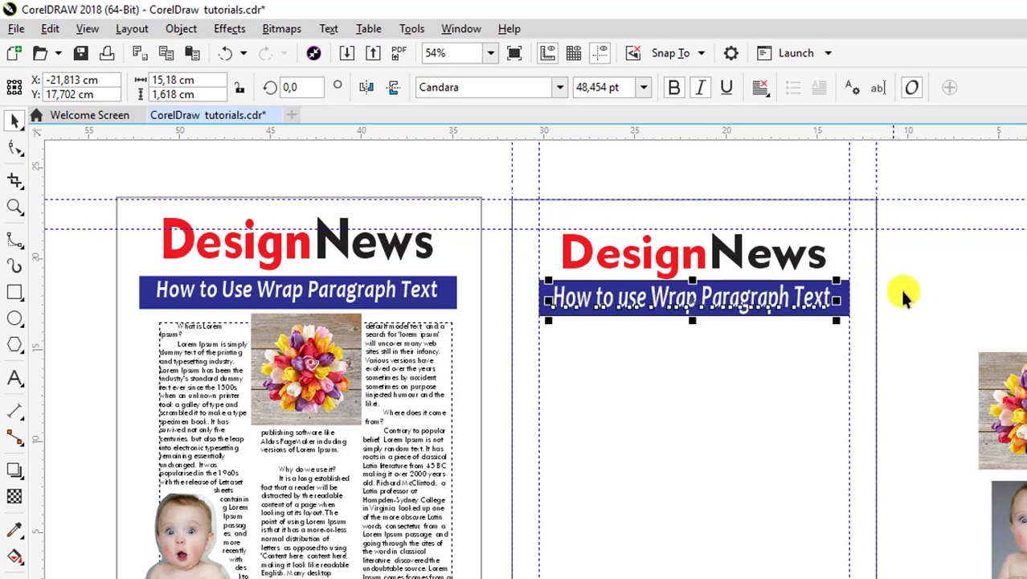
{"action": "left_click", "coordinate": [901, 295]}
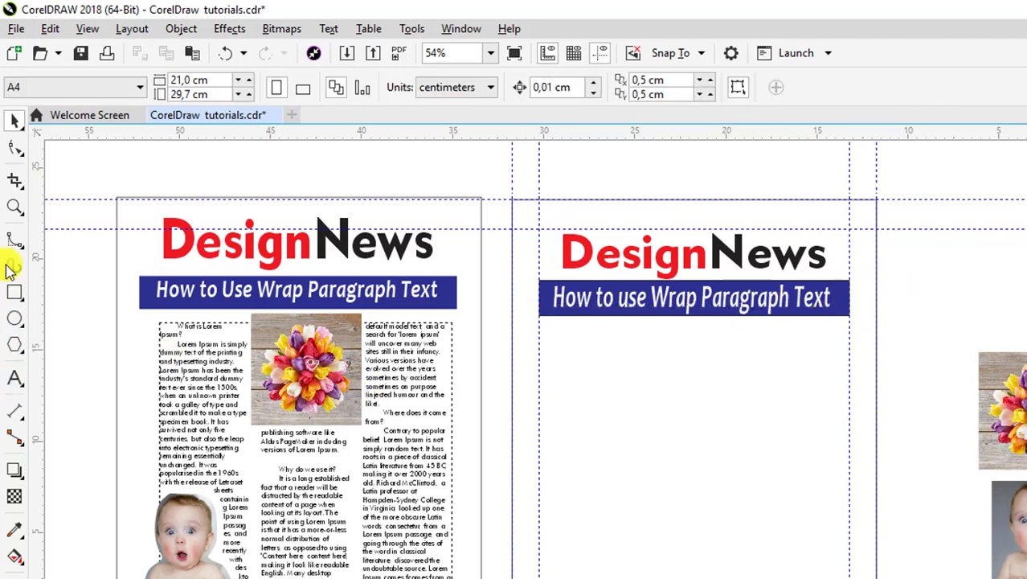
Move the subtitle off the banner into the blank area below it and recolour it green
{"action": "left_click", "coordinate": [14, 207]}
{"action": "left_click_drag", "start_coordinate": [117, 185], "coordinate": [884, 373]}
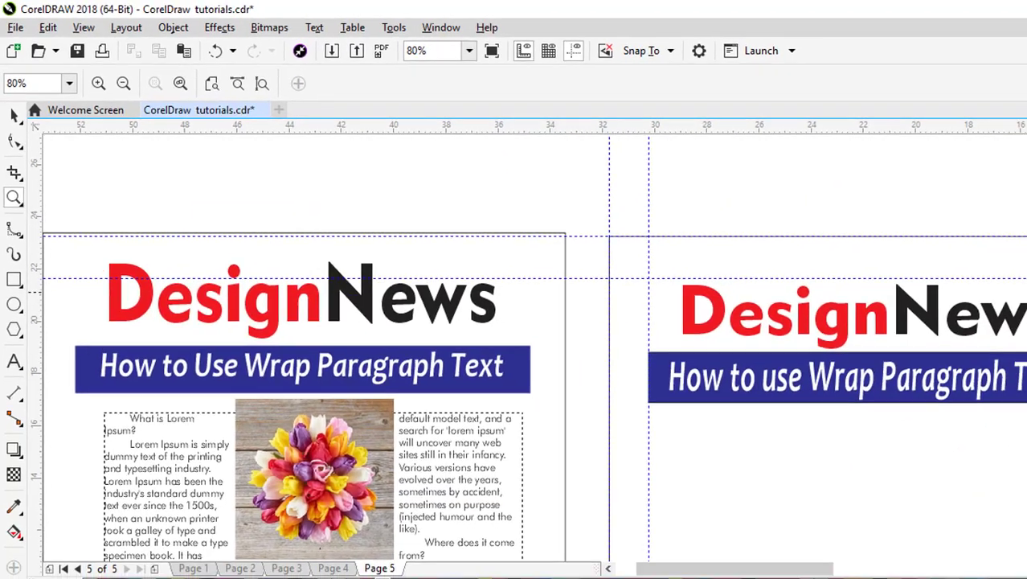
{"action": "left_click_drag", "start_coordinate": [1007, 262], "coordinate": [1007, 290]}
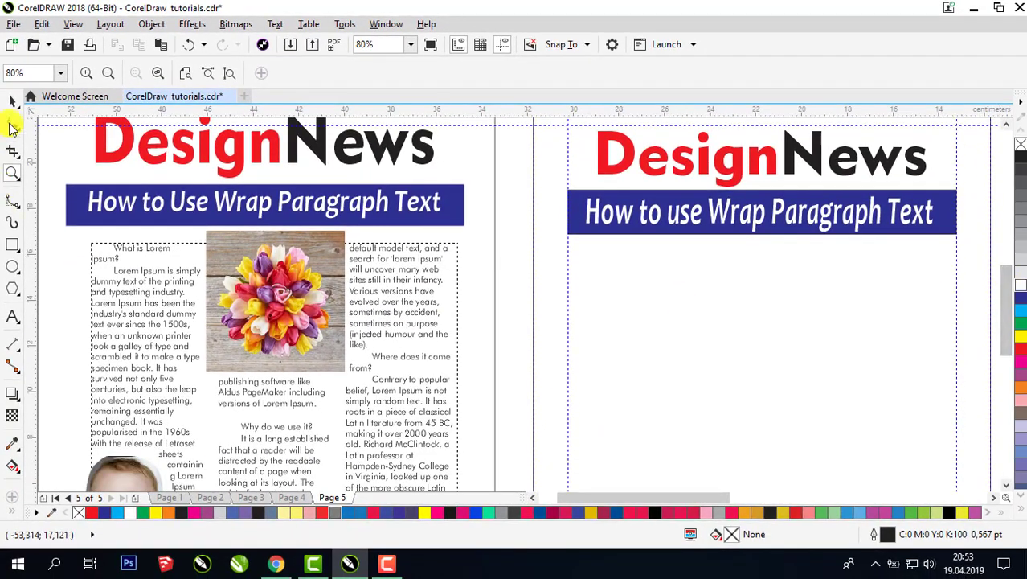
{"action": "left_click", "coordinate": [16, 103]}
{"action": "left_click", "coordinate": [681, 213]}
{"action": "left_click_drag", "start_coordinate": [681, 213], "coordinate": [904, 330]}
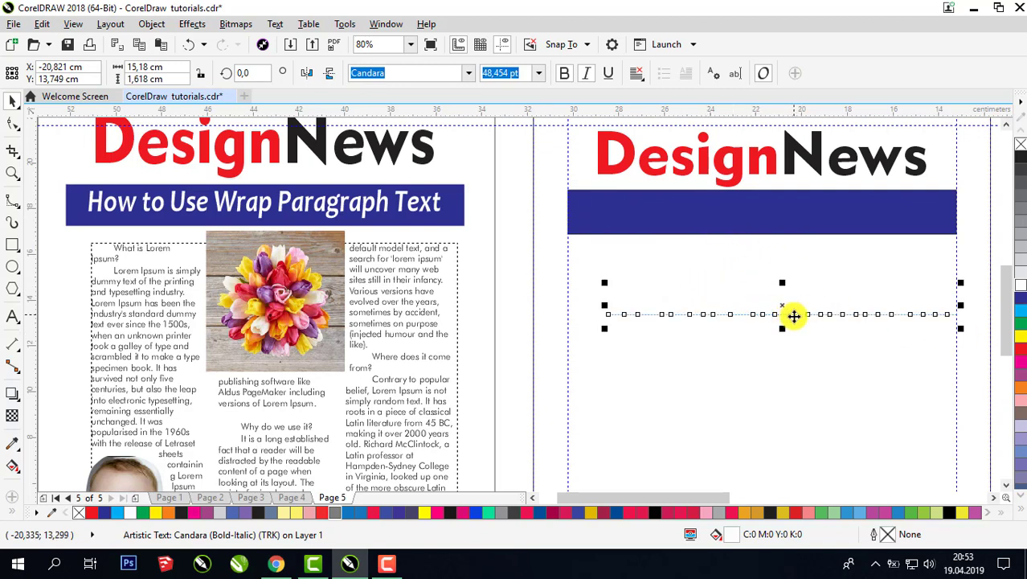
{"action": "left_click", "coordinate": [1022, 265]}
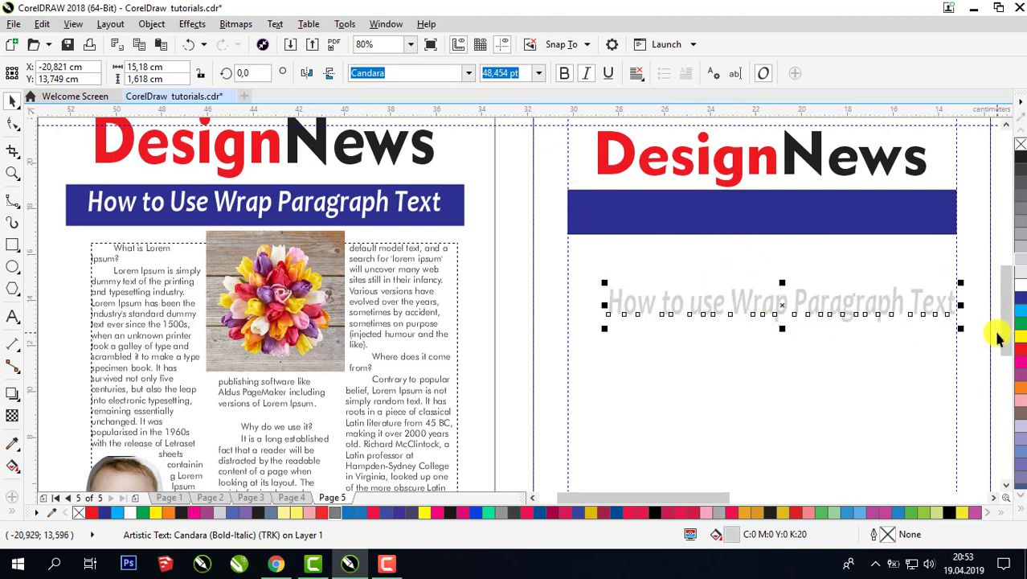
{"action": "left_click_drag", "start_coordinate": [1019, 323], "coordinate": [818, 324]}
Align the centres of the subtitle and the blue banner horizontally and vertically using Align and Distribute
{"action": "left_click", "coordinate": [764, 202], "text": "shift"}
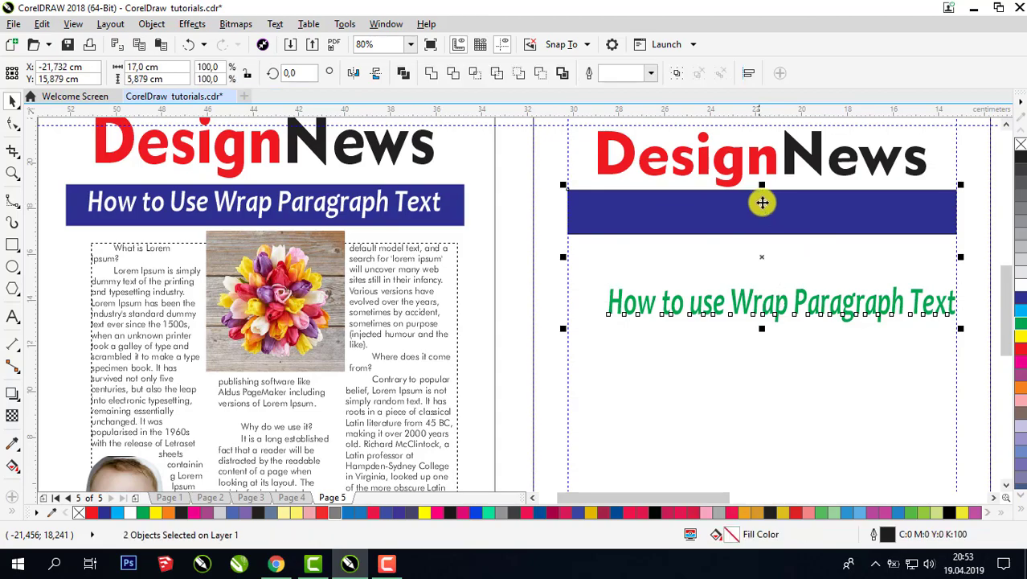
{"action": "left_click", "coordinate": [149, 24]}
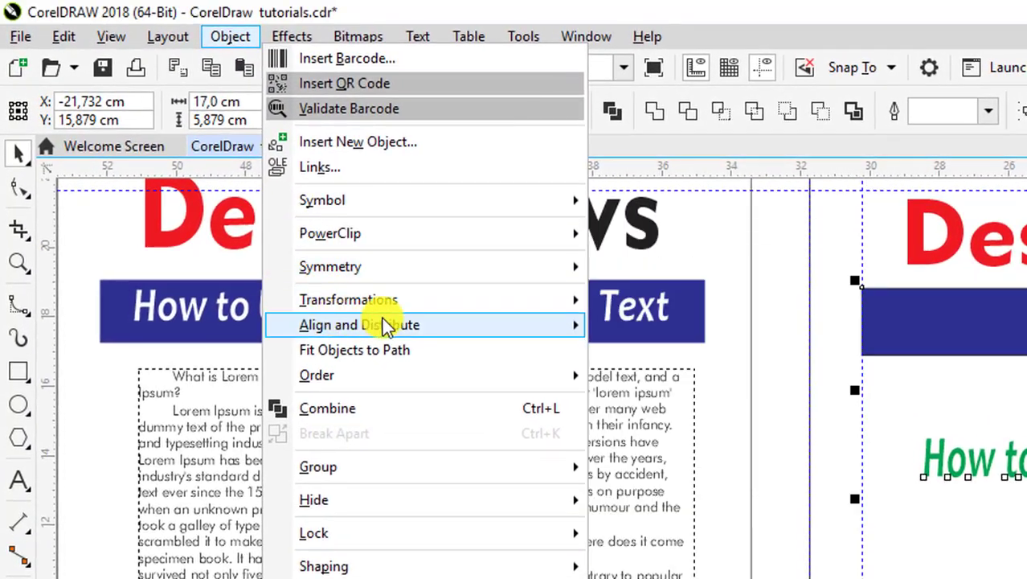
{"action": "mouse_move", "coordinate": [385, 324]}
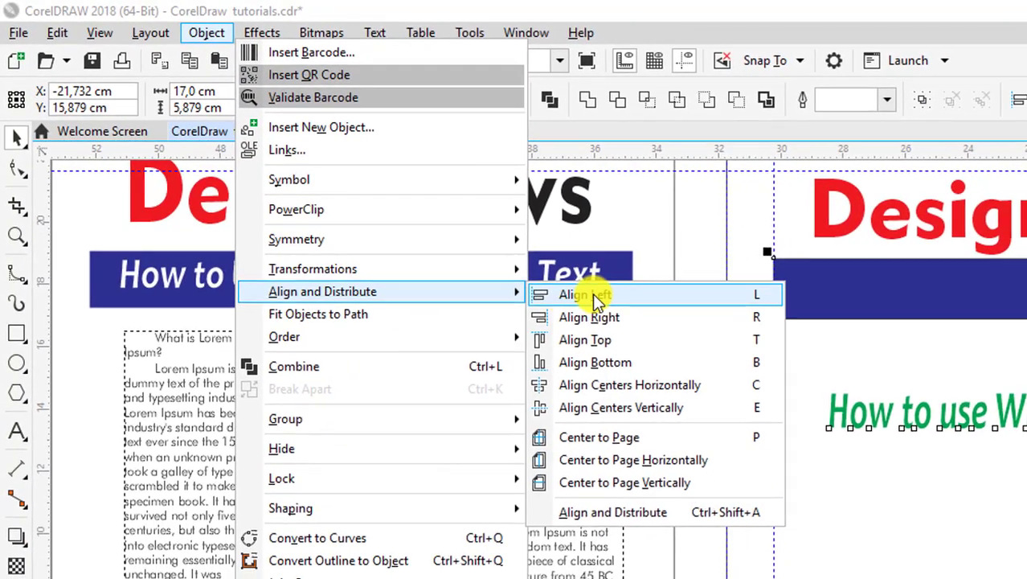
{"action": "left_click", "coordinate": [613, 512]}
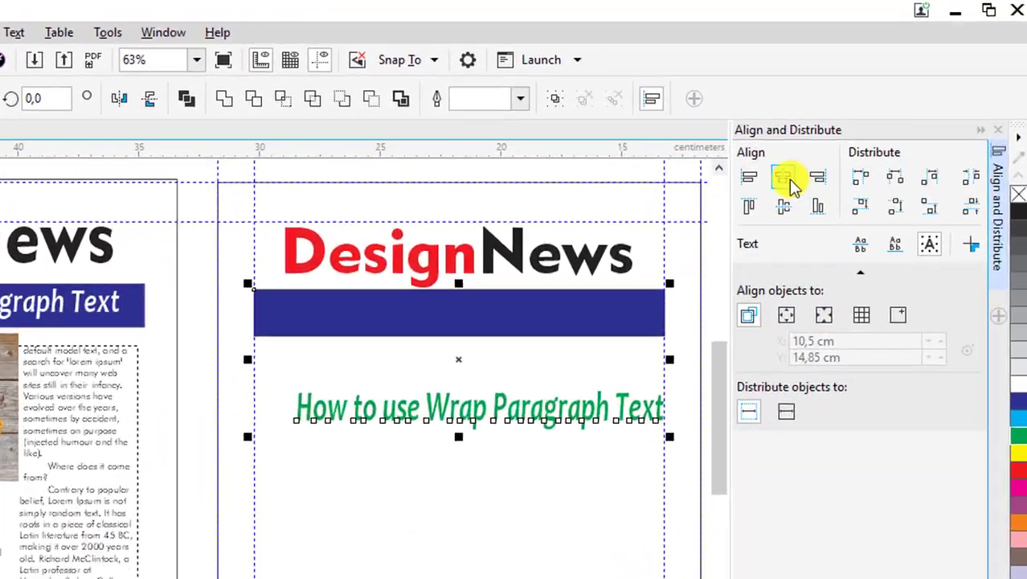
{"action": "left_click", "coordinate": [843, 133]}
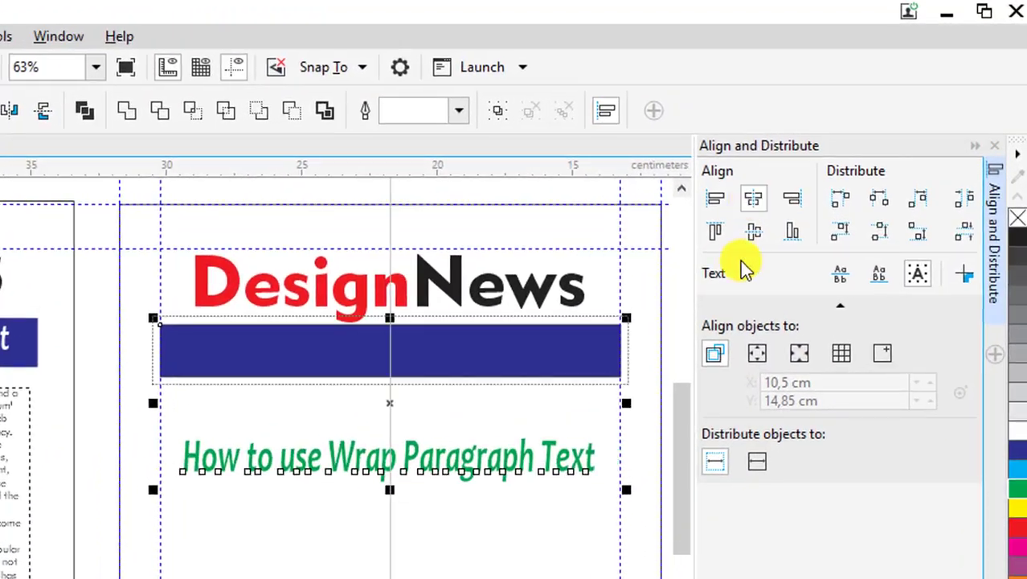
{"action": "left_click", "coordinate": [762, 233]}
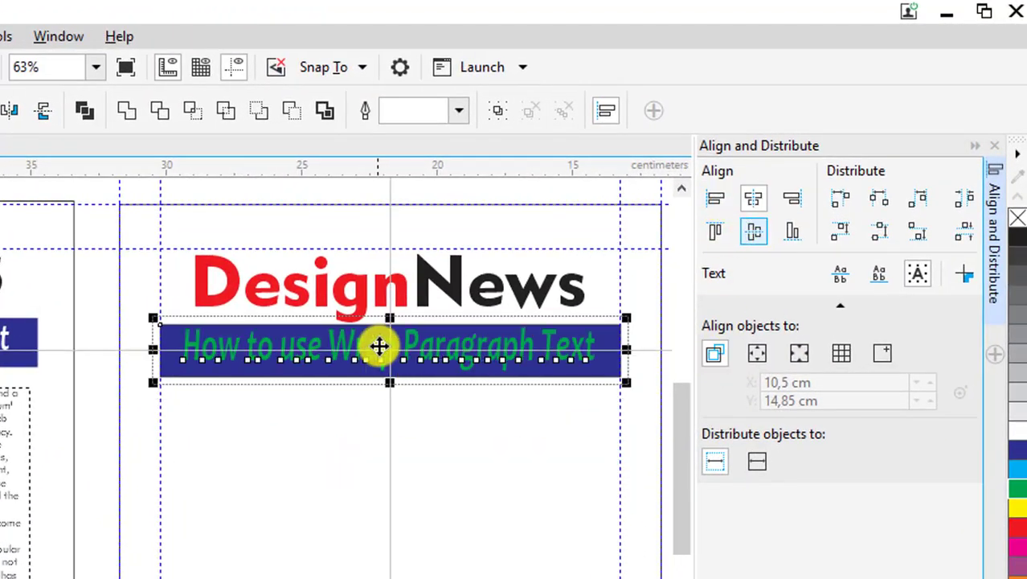
{"action": "left_click", "coordinate": [487, 459]}
Recolour the centred subtitle white and collapse the alignment options
{"action": "left_click", "coordinate": [512, 354]}
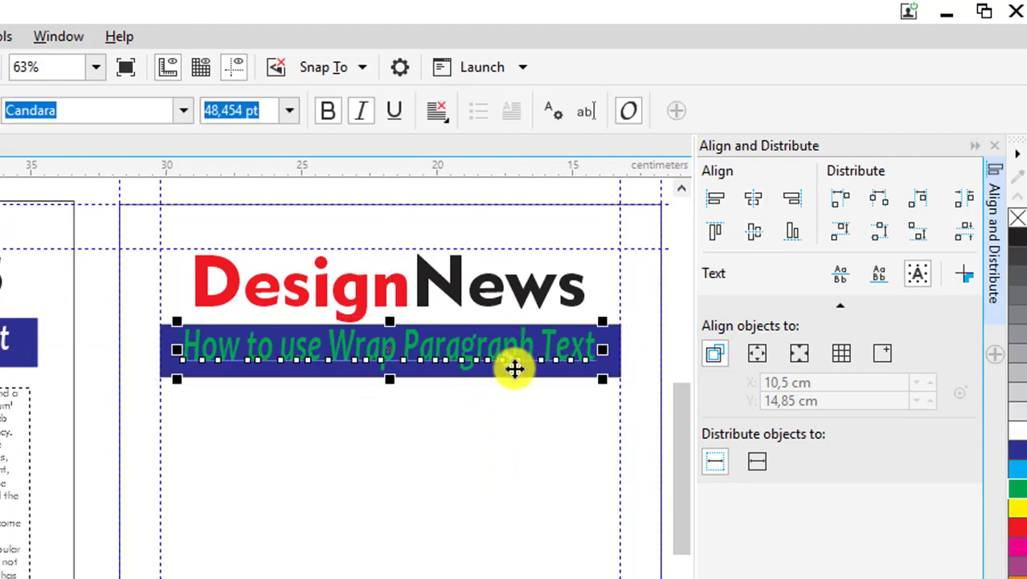
{"action": "left_click", "coordinate": [1008, 428]}
{"action": "left_click", "coordinate": [976, 146]}
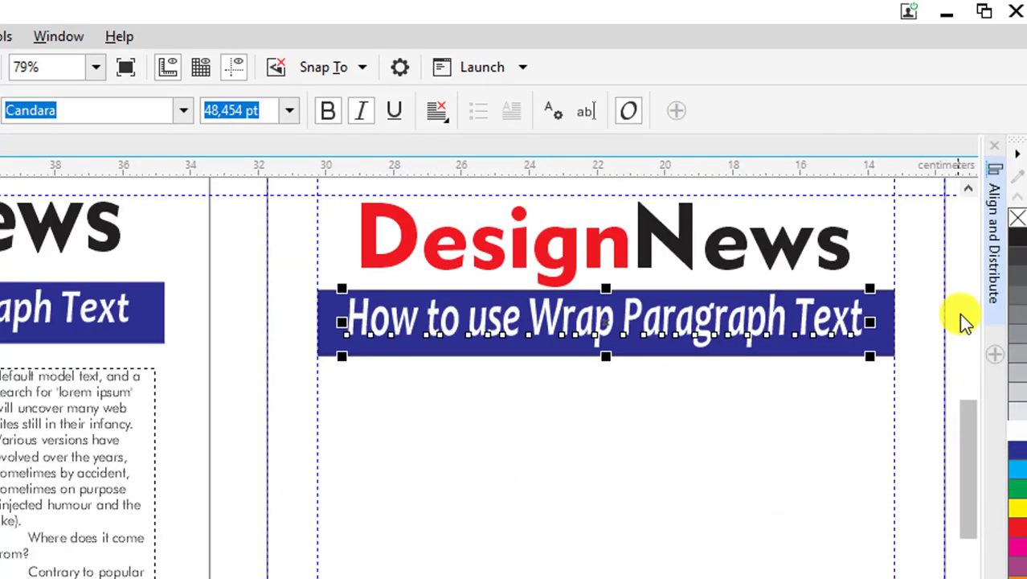
{"action": "left_click", "coordinate": [961, 314]}
Draw a paragraph text frame between the side guidelines below the blue banner, about 17,0 cm wide and 15,519 cm high
{"action": "left_click_drag", "start_coordinate": [968, 370], "coordinate": [967, 465]}
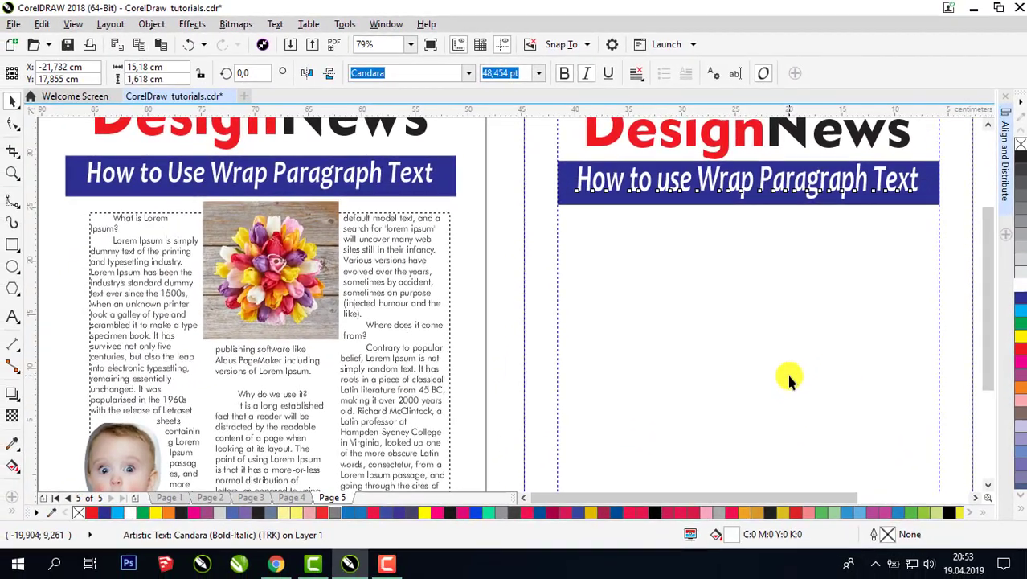
{"action": "scroll", "coordinate": [729, 479], "scroll_direction": "down", "scroll_amount": 2}
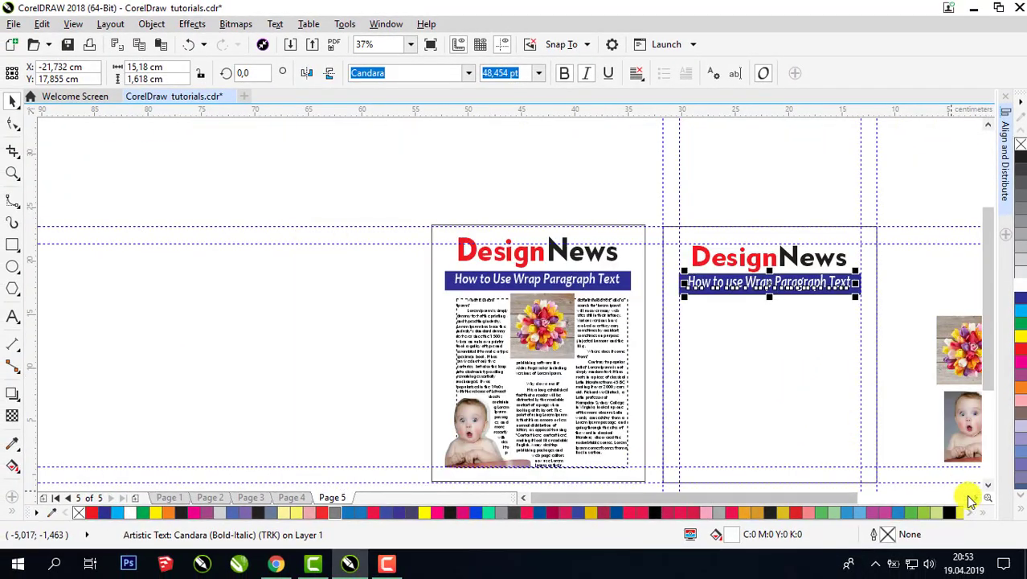
{"action": "left_click", "coordinate": [976, 498]}
{"action": "left_click", "coordinate": [976, 497]}
{"action": "scroll", "coordinate": [989, 368], "scroll_direction": "down", "scroll_amount": 2}
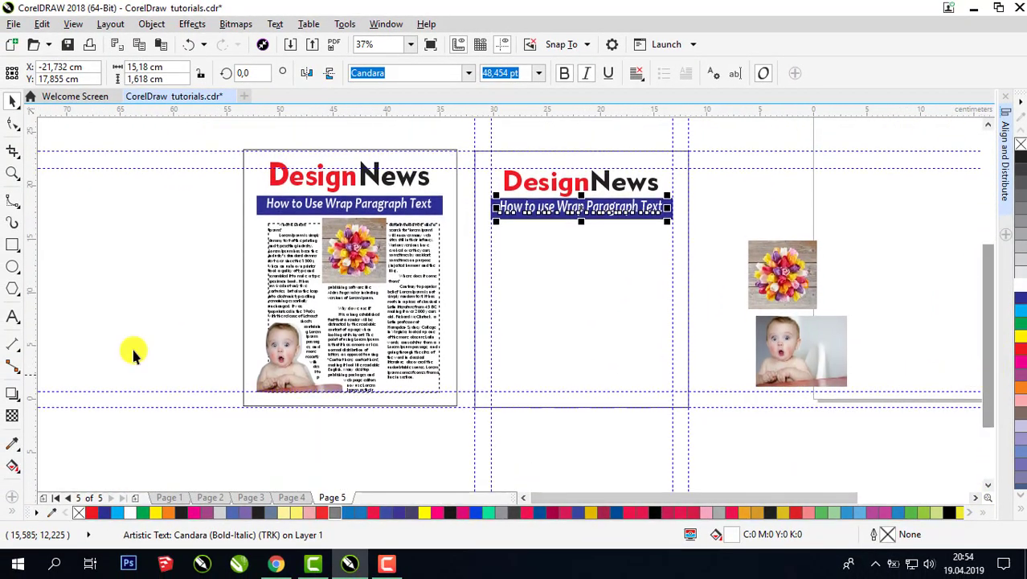
{"action": "left_click", "coordinate": [12, 171]}
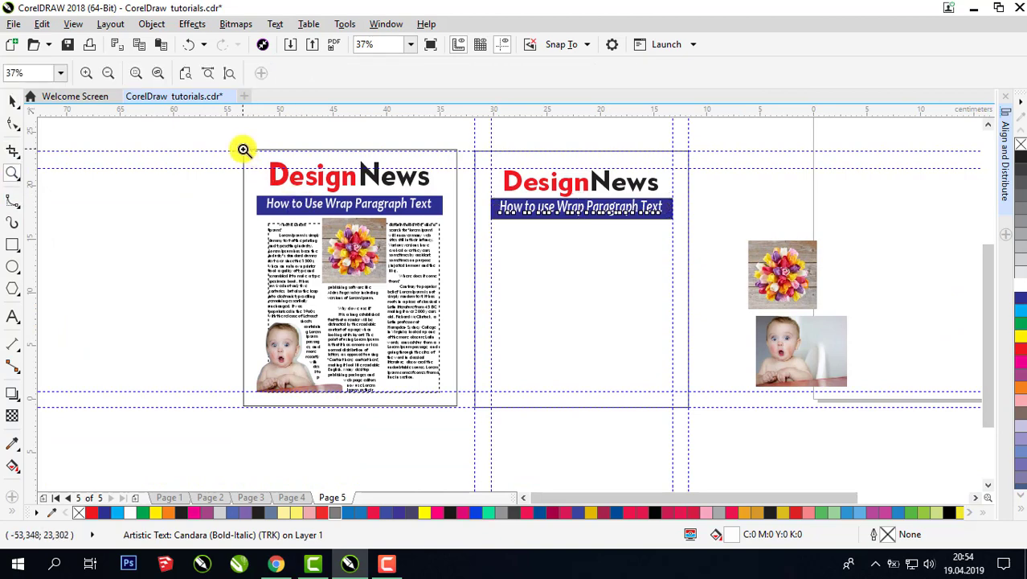
{"action": "left_click_drag", "start_coordinate": [244, 150], "coordinate": [705, 401]}
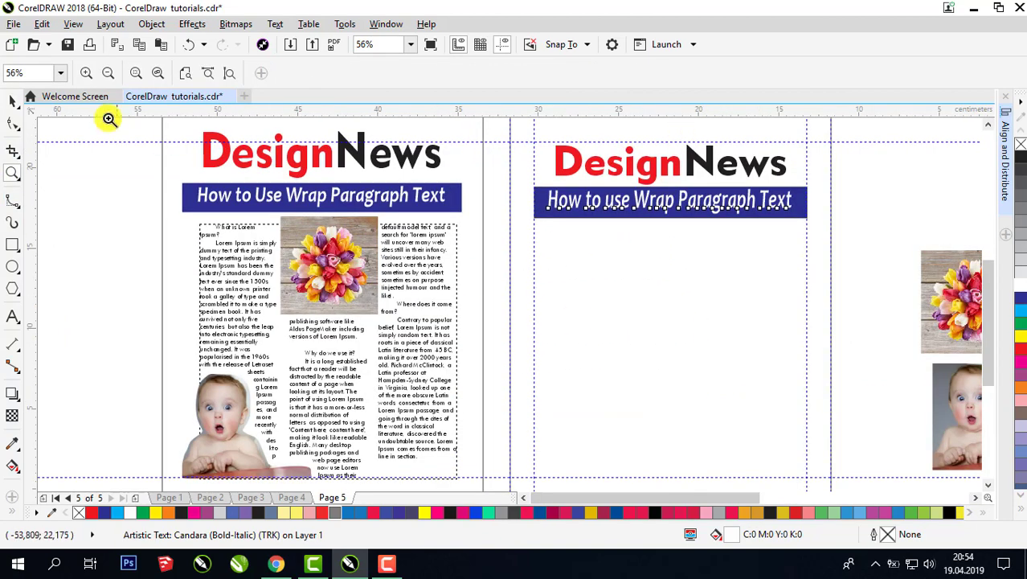
{"action": "left_click", "coordinate": [9, 102]}
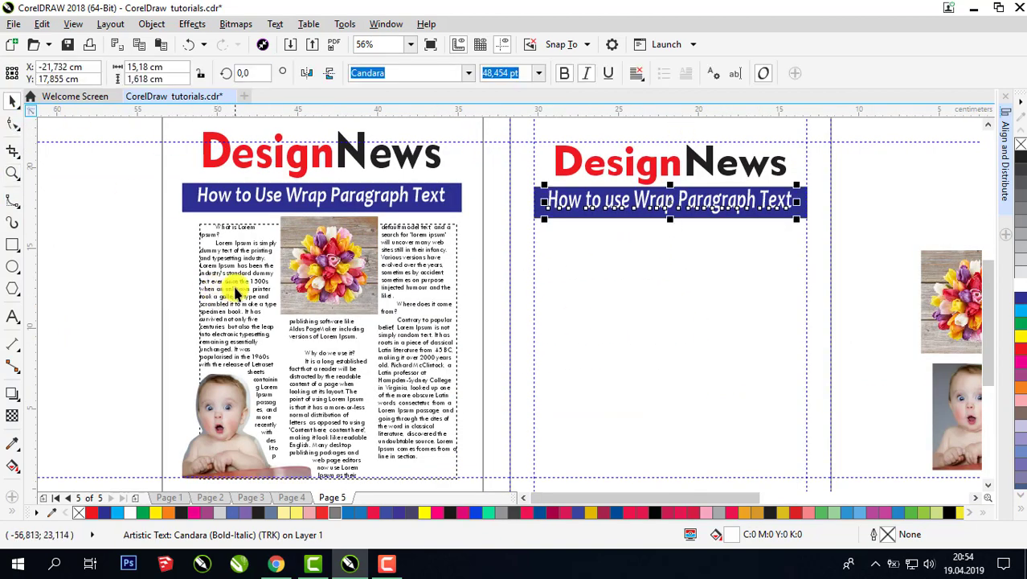
{"action": "left_click", "coordinate": [12, 319]}
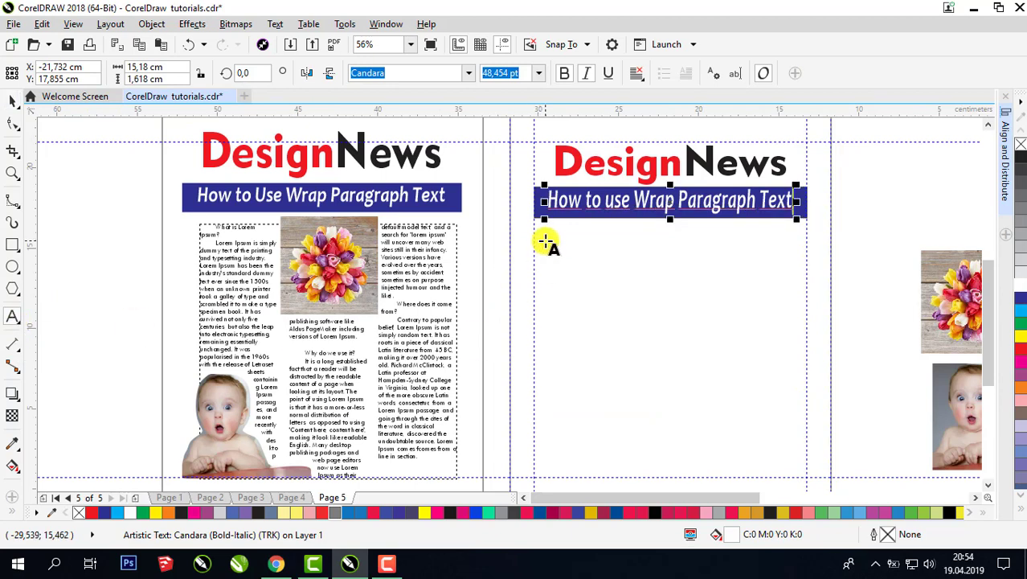
{"action": "left_click_drag", "start_coordinate": [534, 234], "coordinate": [808, 478]}
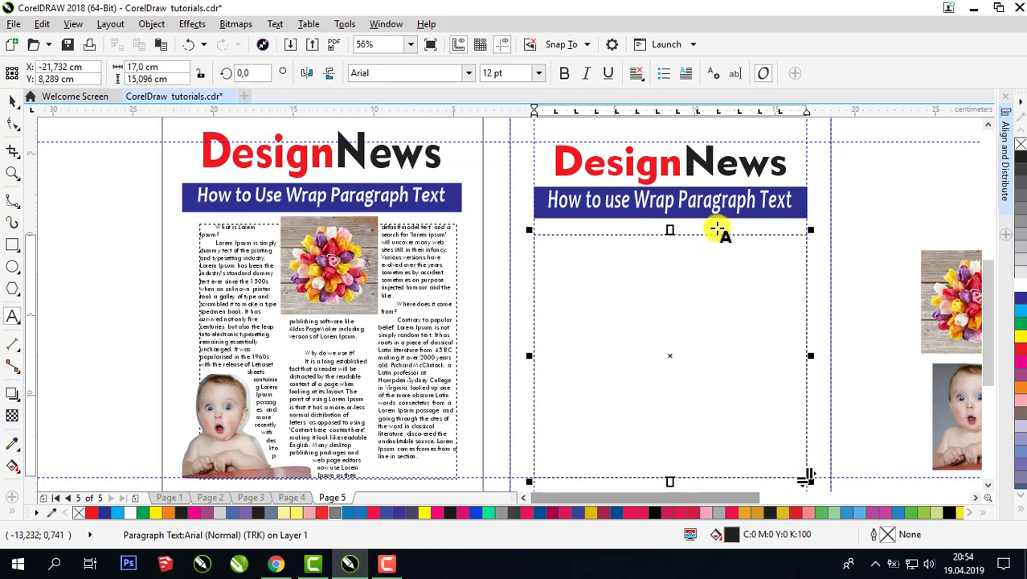
{"action": "left_click_drag", "start_coordinate": [670, 229], "coordinate": [460, 231]}
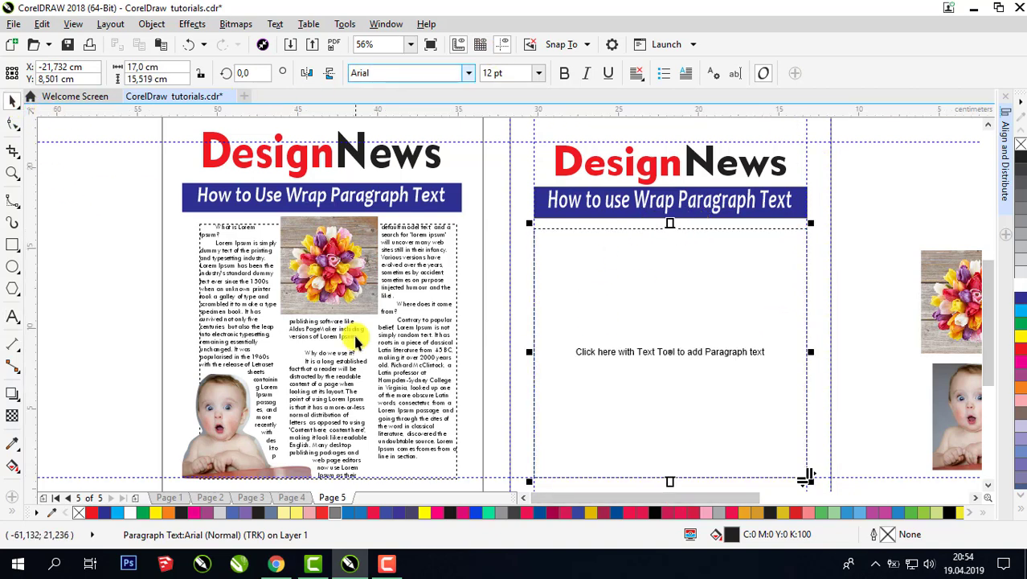
Switch to Chrome and copy the lipsum.com text from "What is Lorem Ipsum?" through the first lines of "Where does it come from?"
{"action": "left_click", "coordinate": [275, 563]}
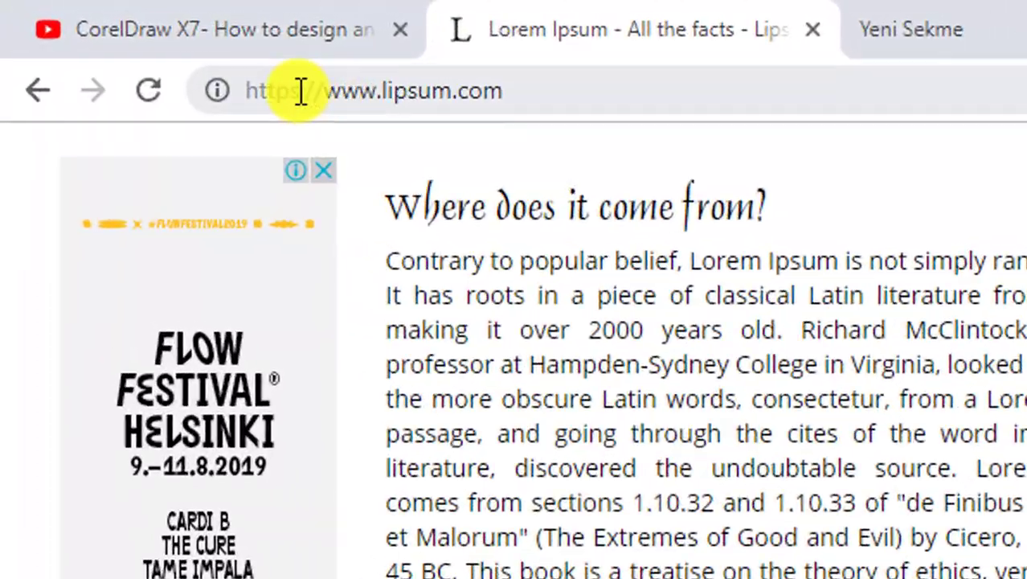
{"action": "left_click_drag", "start_coordinate": [238, 68], "coordinate": [378, 68]}
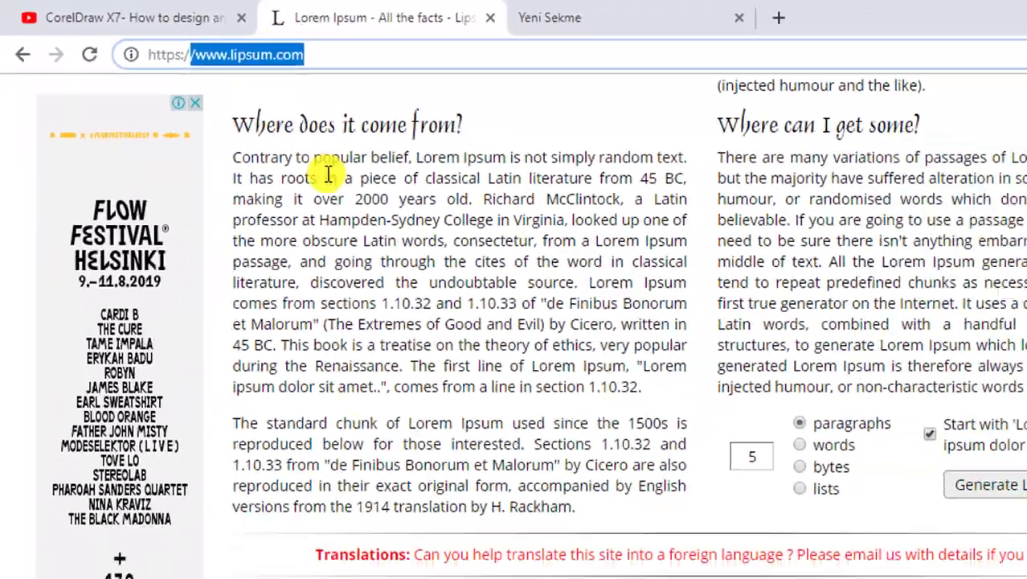
{"action": "left_click", "coordinate": [327, 174]}
{"action": "scroll", "coordinate": [457, 201], "scroll_direction": "up", "scroll_amount": 5}
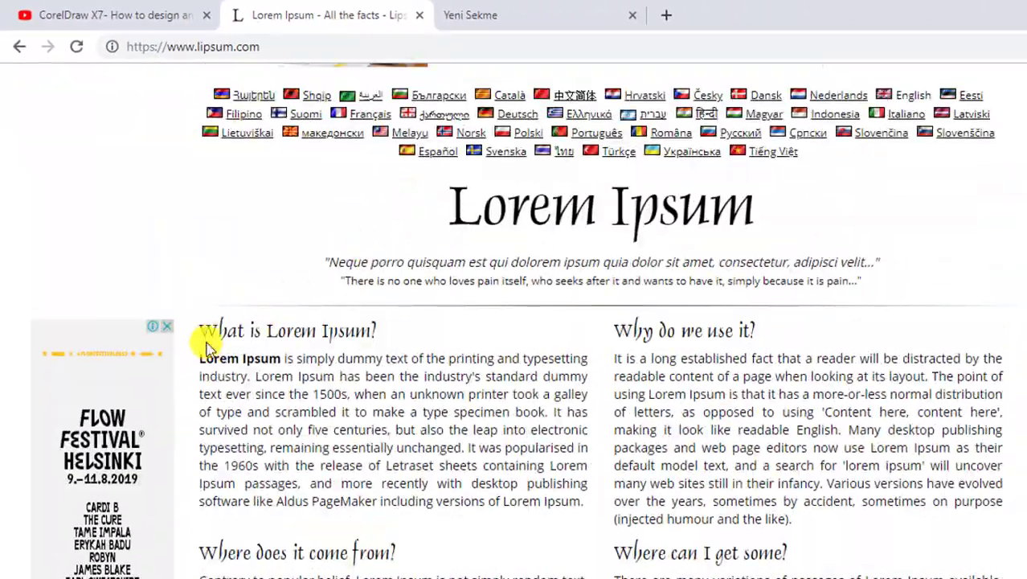
{"action": "left_click_drag", "start_coordinate": [199, 331], "coordinate": [534, 352]}
{"action": "left_click", "coordinate": [206, 331]}
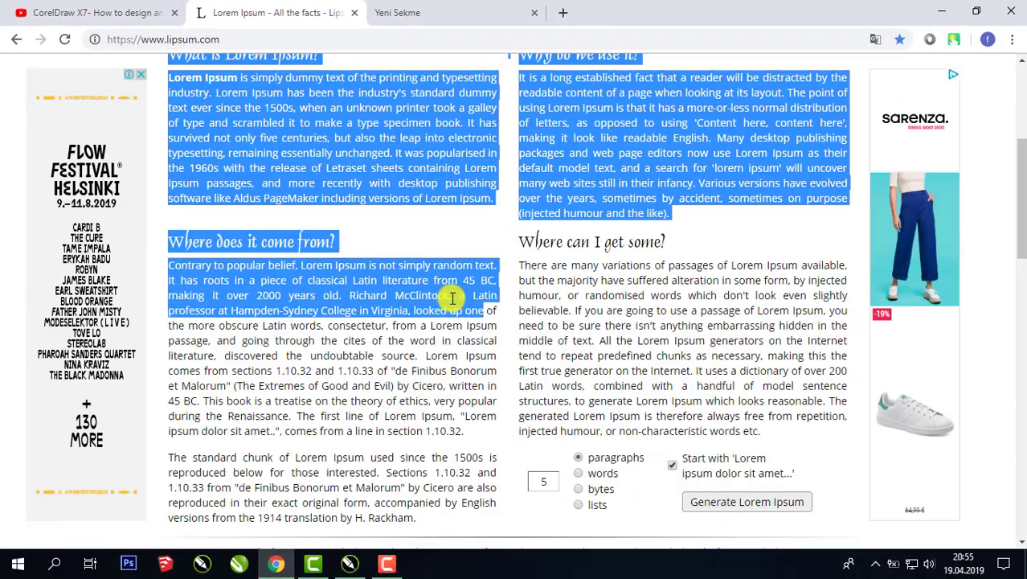
{"action": "left_click_drag", "start_coordinate": [453, 298], "coordinate": [448, 244]}
{"action": "key", "text": "ctrl+c"}
{"action": "right_click", "coordinate": [448, 140]}
{"action": "left_click", "coordinate": [491, 151]}
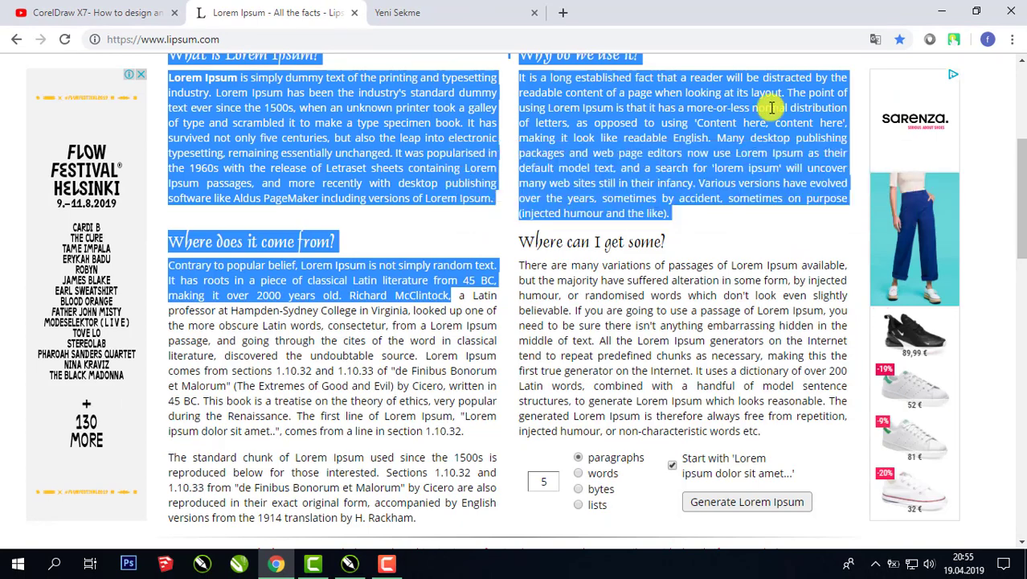
Return to CorelDRAW and paste the copied Lorem Ipsum text into the empty paragraph frame below the banner
{"action": "left_click", "coordinate": [939, 11]}
{"action": "left_click", "coordinate": [569, 262]}
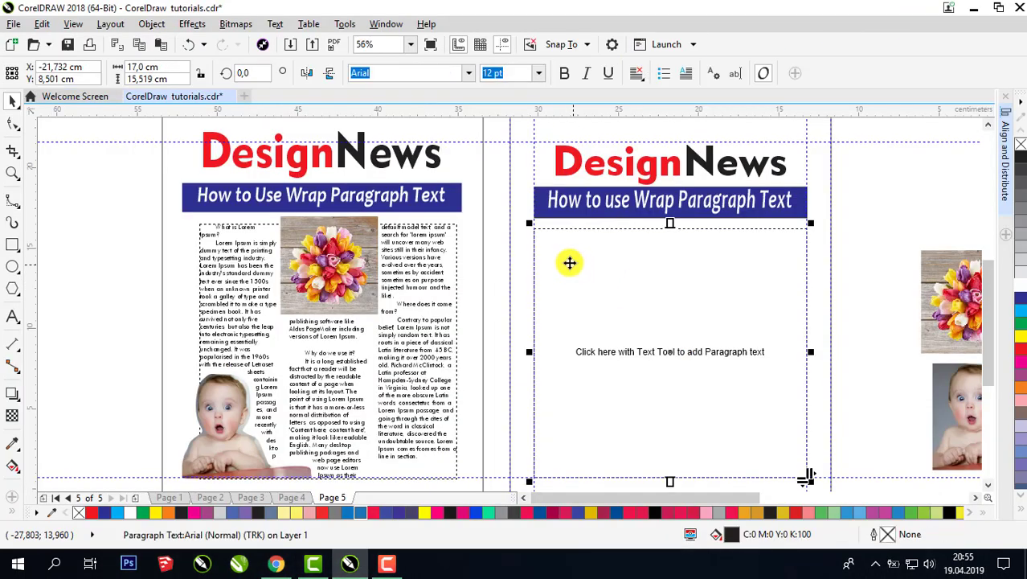
{"action": "double_click", "coordinate": [559, 258]}
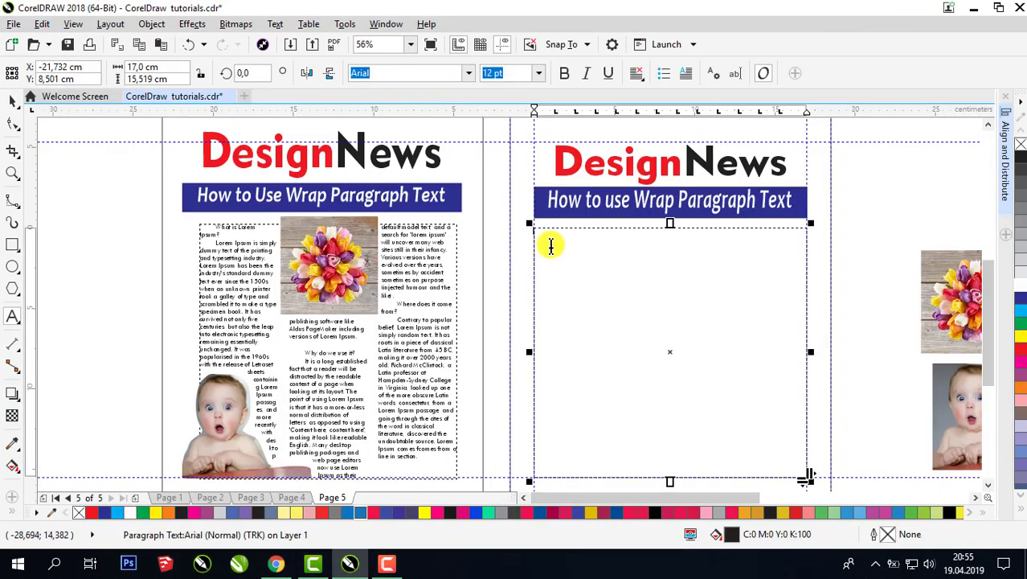
{"action": "left_click", "coordinate": [160, 45]}
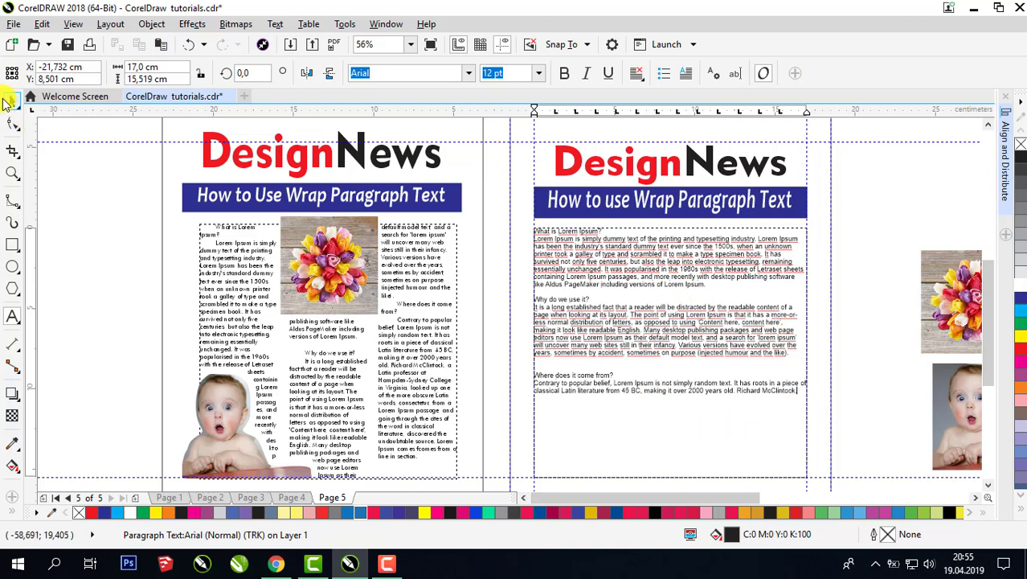
Delete the extra blank line above the "Where does it come from?" heading in the pasted text
{"action": "left_click", "coordinate": [10, 100]}
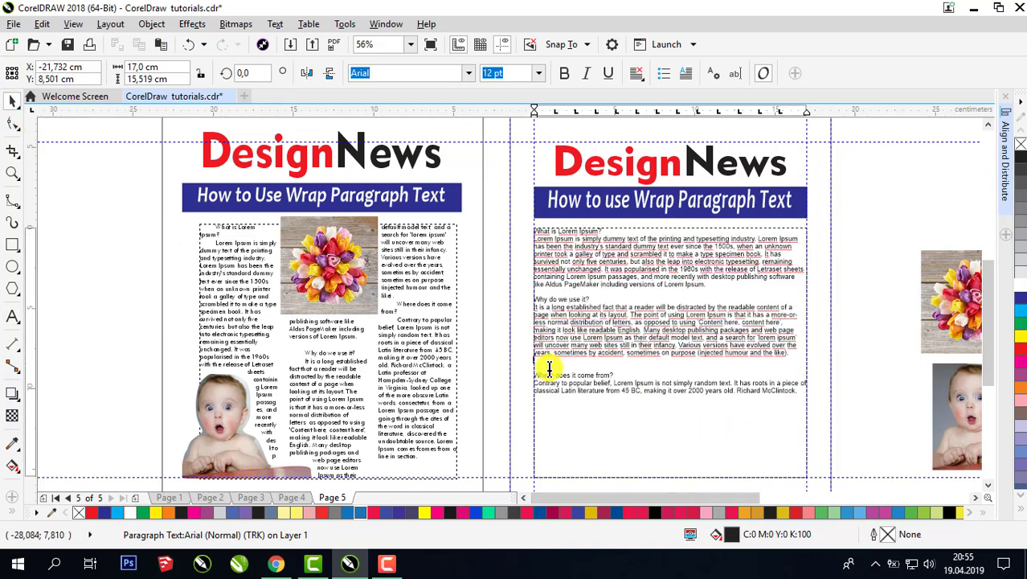
{"action": "left_click", "coordinate": [561, 364]}
{"action": "key", "text": "BackSpace"}
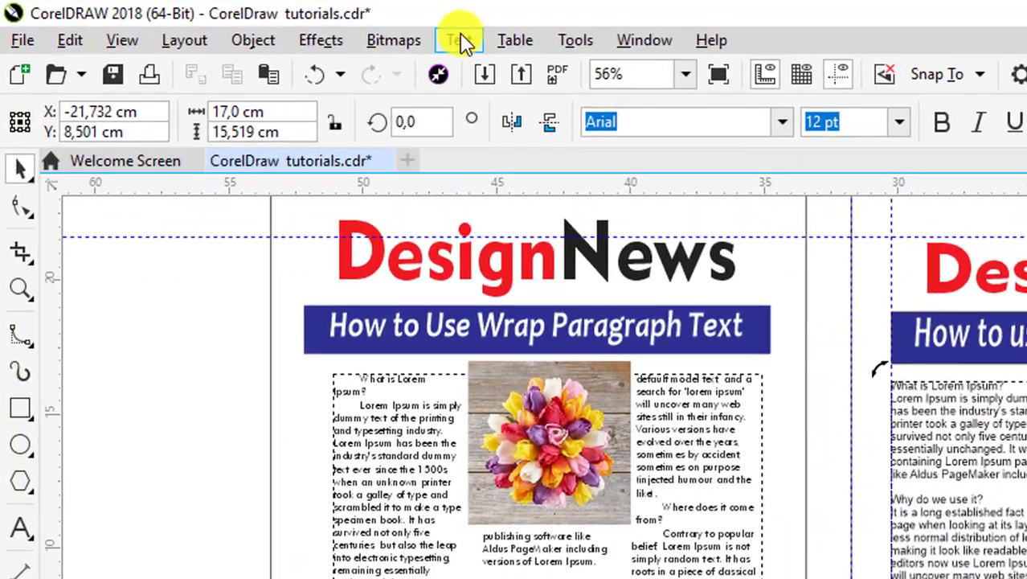
Split the paragraph text frame into 3 equal-width columns with a 1 cm gutter
{"action": "left_click", "coordinate": [274, 24]}
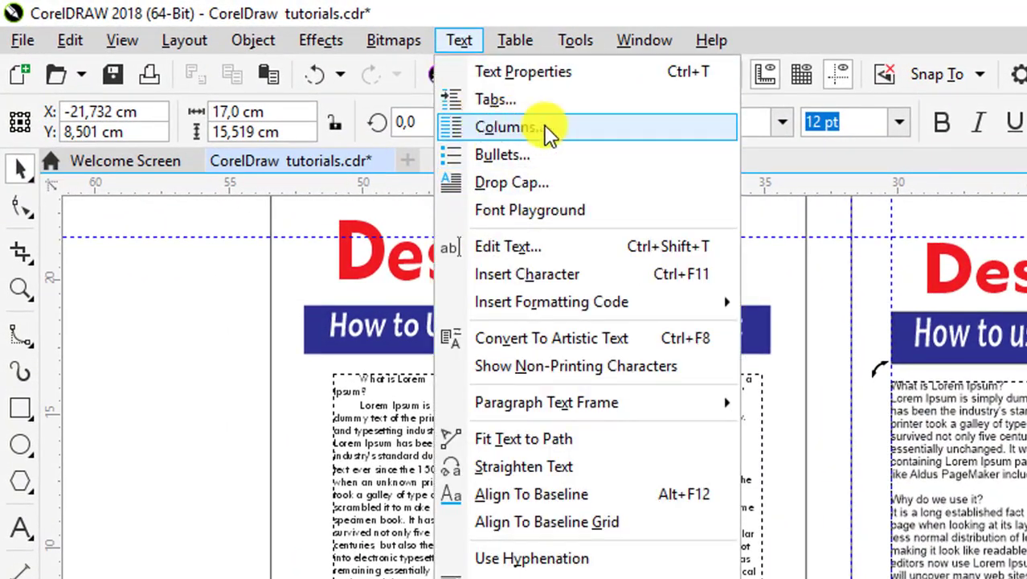
{"action": "left_click", "coordinate": [522, 130]}
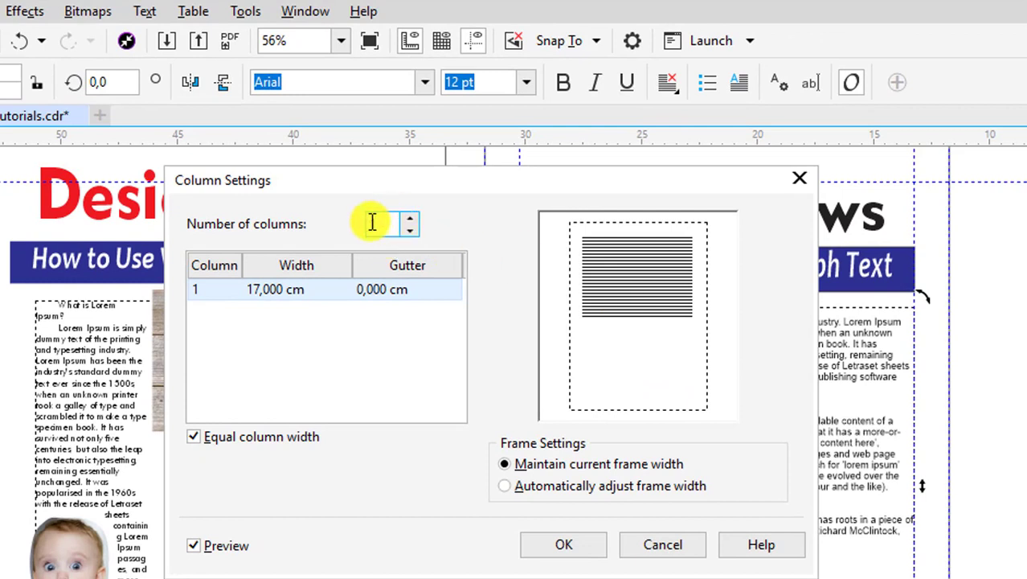
{"action": "left_click", "coordinate": [409, 218]}
{"action": "left_click", "coordinate": [410, 219]}
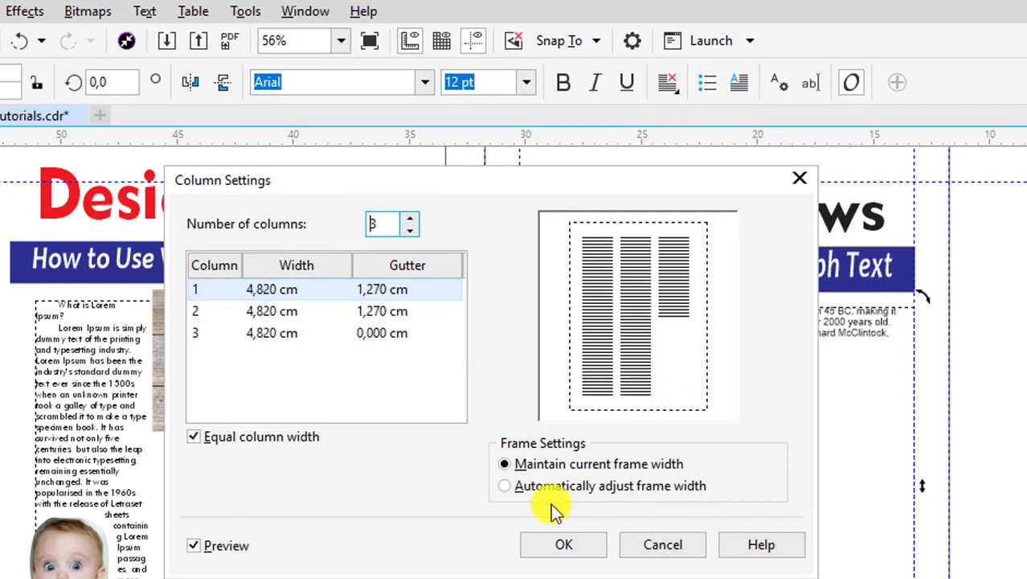
{"action": "left_click", "coordinate": [373, 291]}
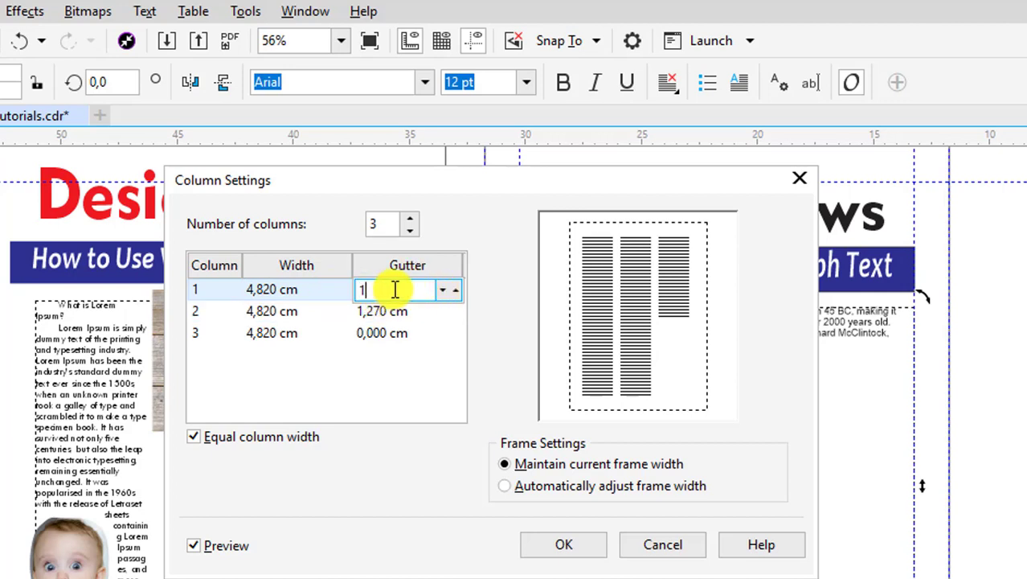
{"action": "left_click", "coordinate": [561, 548]}
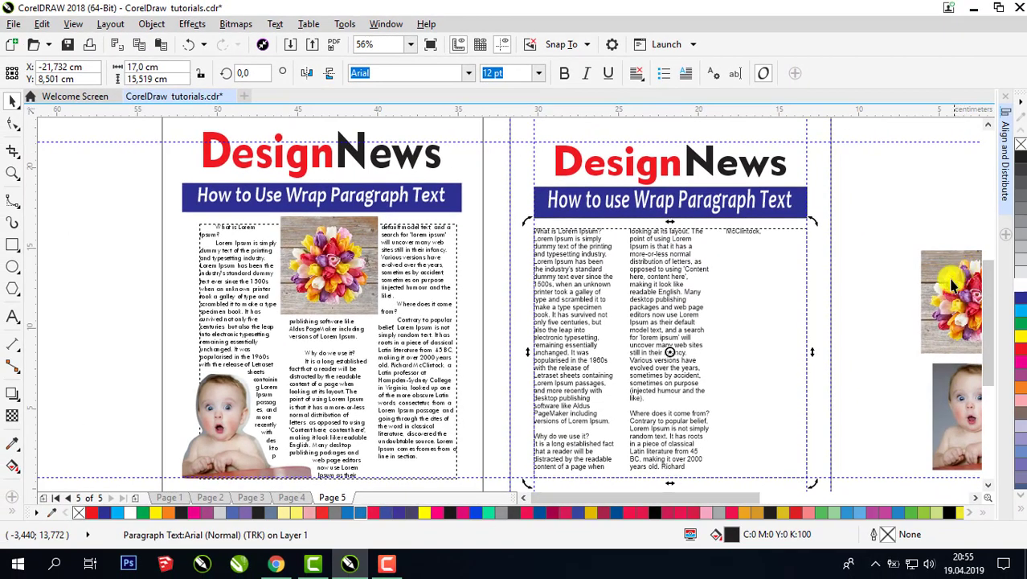
Move the tulip photo over the first text column and apply the contour Straddle Text wrapping style to it
{"action": "left_click_drag", "start_coordinate": [952, 283], "coordinate": [608, 336]}
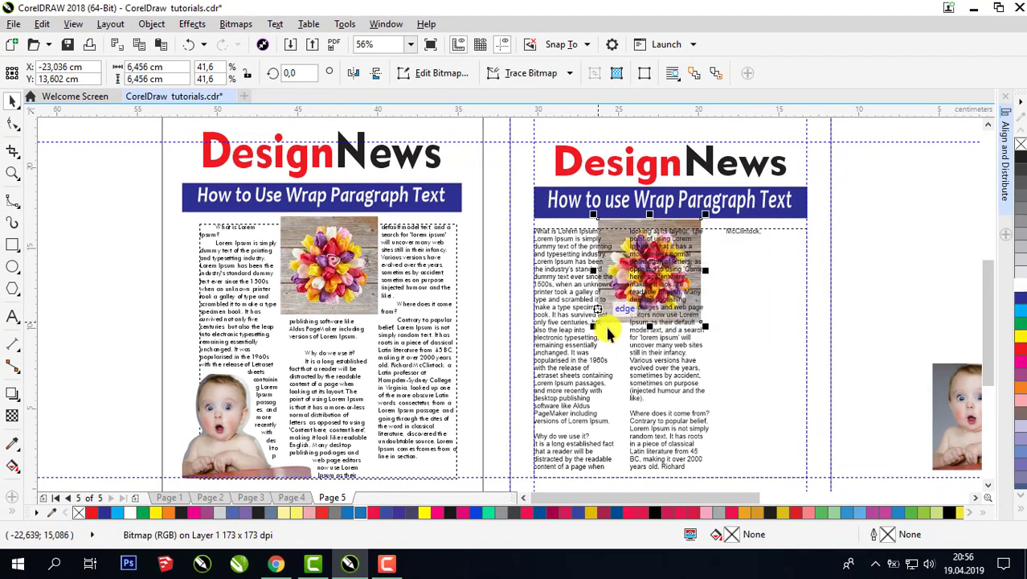
{"action": "left_click_drag", "start_coordinate": [637, 233], "coordinate": [829, 277]}
{"action": "left_click_drag", "start_coordinate": [882, 296], "coordinate": [615, 298]}
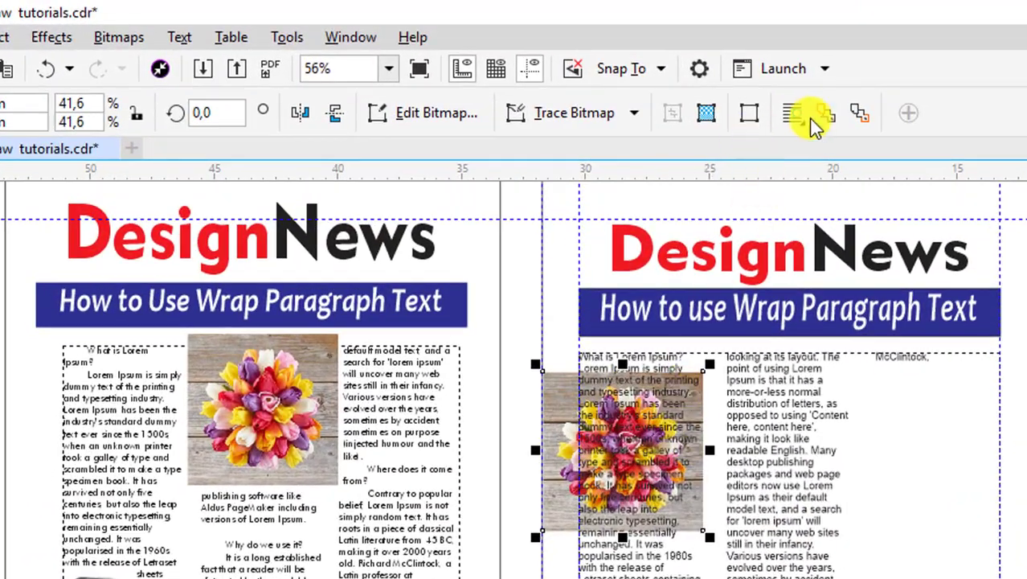
{"action": "left_click", "coordinate": [796, 119]}
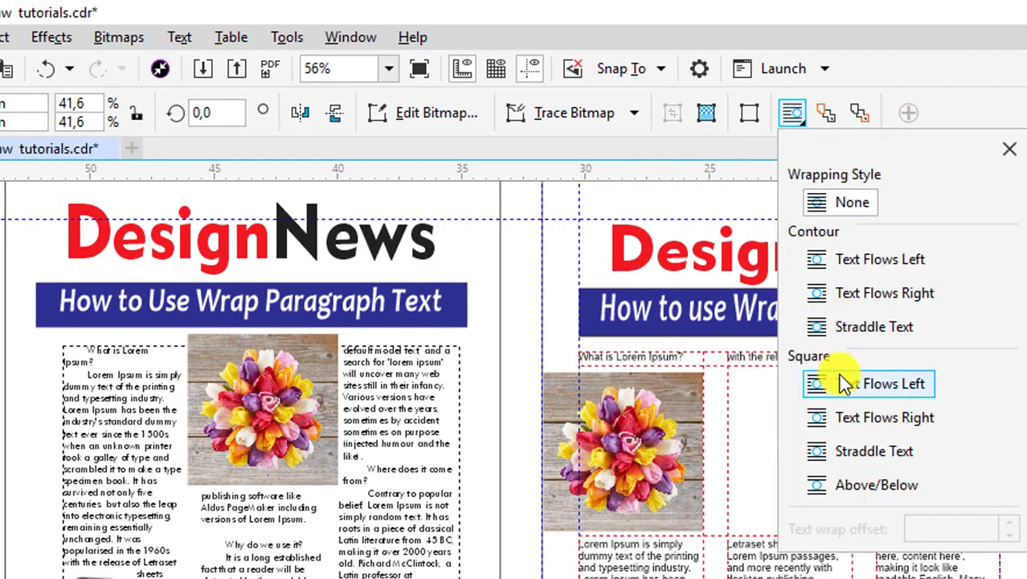
{"action": "left_click", "coordinate": [866, 332]}
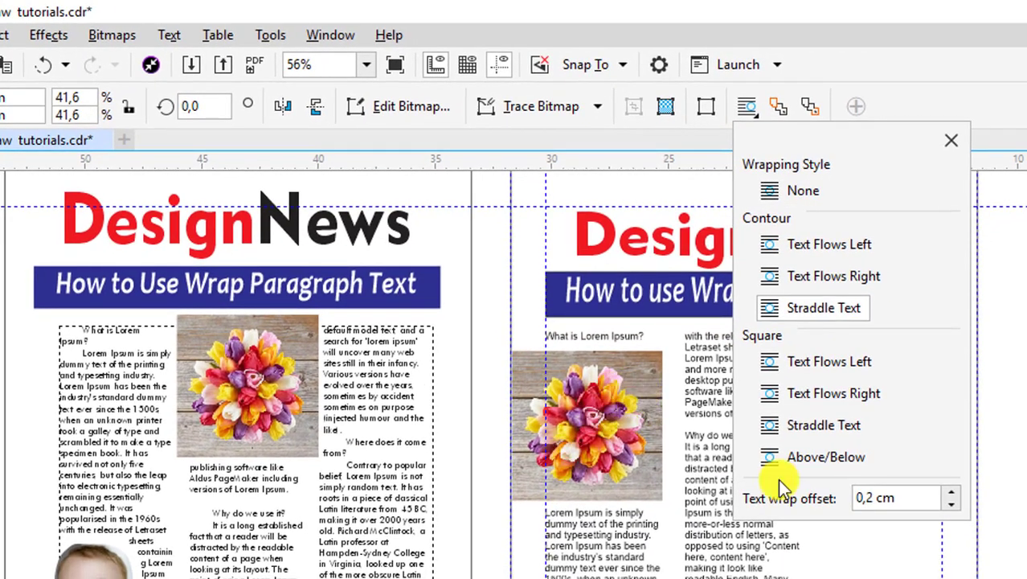
Set the tulip photo's text wrap offset to 4 cm and close the wrapping options
{"action": "left_click_drag", "start_coordinate": [896, 498], "coordinate": [836, 499]}
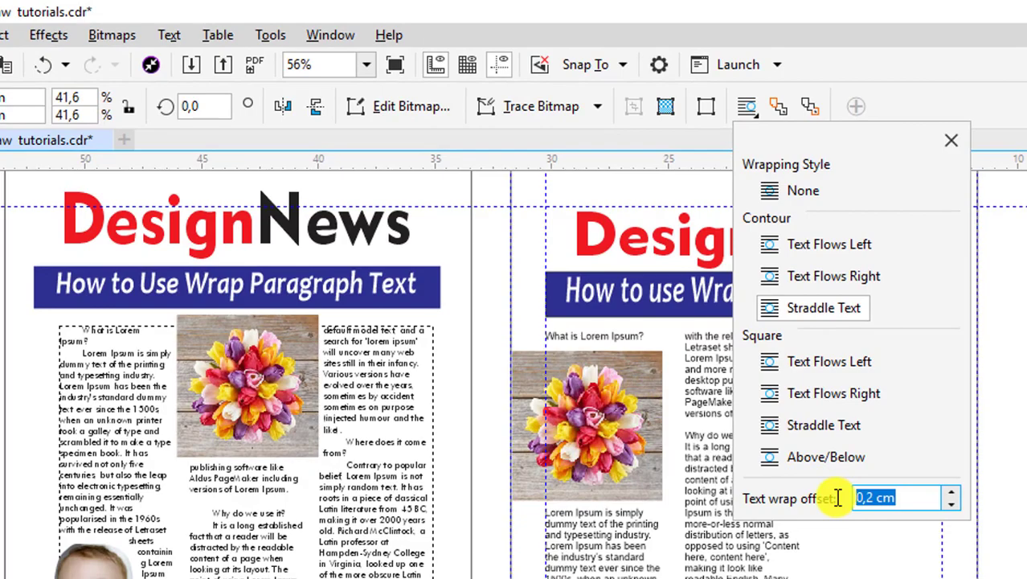
{"action": "type", "text": "4"}
{"action": "key", "text": "Return"}
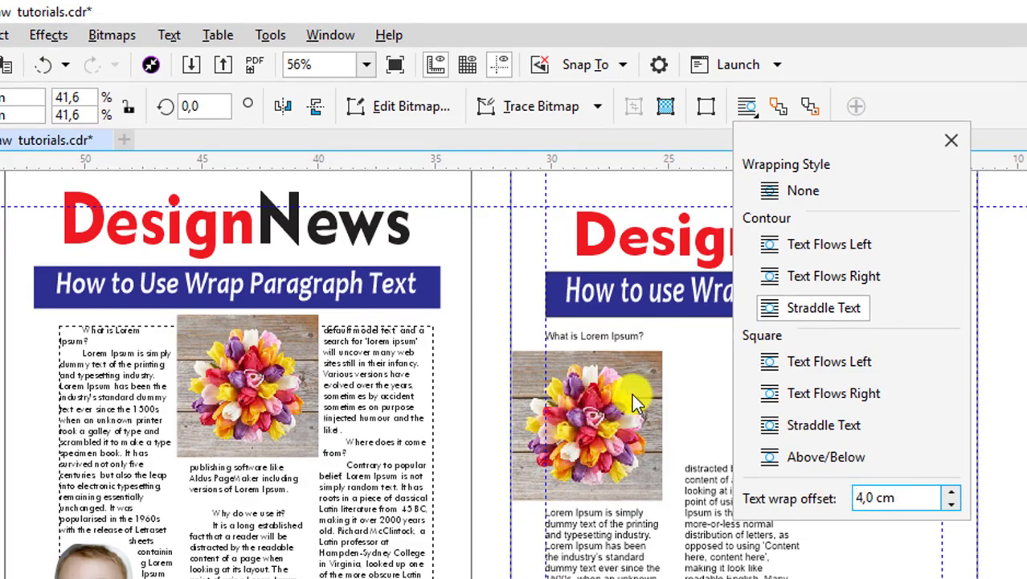
{"action": "left_click", "coordinate": [493, 417]}
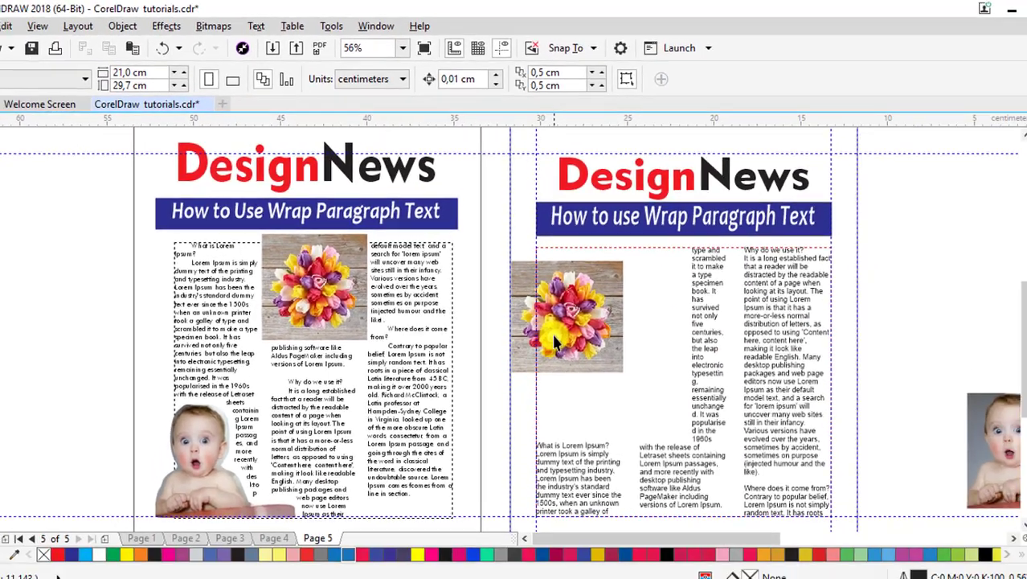
Shift the tulip photo up to the top of the first column and set its text wrap offset to 0,4 cm
{"action": "left_click", "coordinate": [553, 341]}
{"action": "left_click_drag", "start_coordinate": [521, 306], "coordinate": [593, 320]}
{"action": "left_click", "coordinate": [671, 74]}
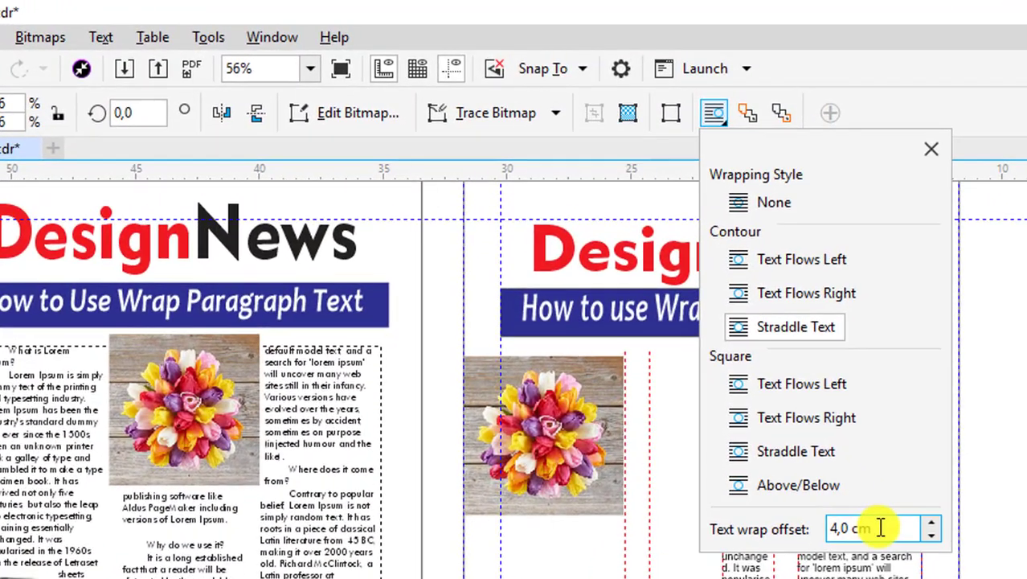
{"action": "left_click_drag", "start_coordinate": [842, 457], "coordinate": [768, 454]}
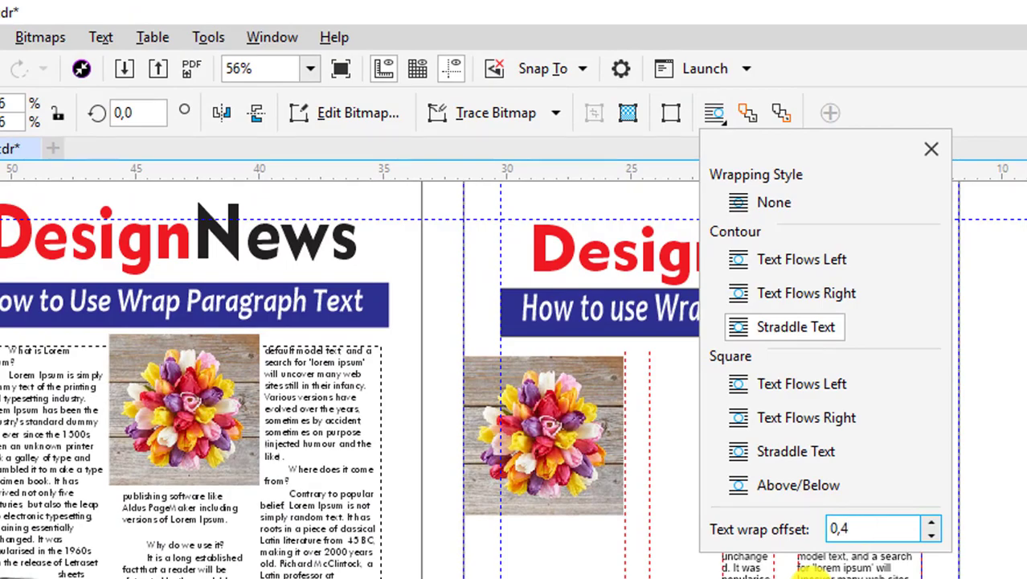
{"action": "key", "text": "Return"}
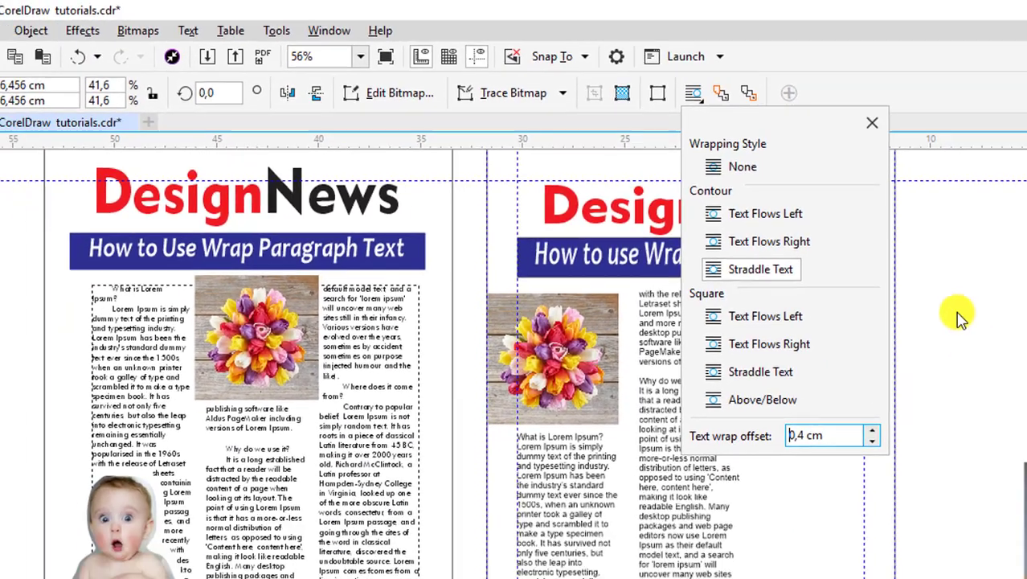
{"action": "left_click", "coordinate": [514, 436]}
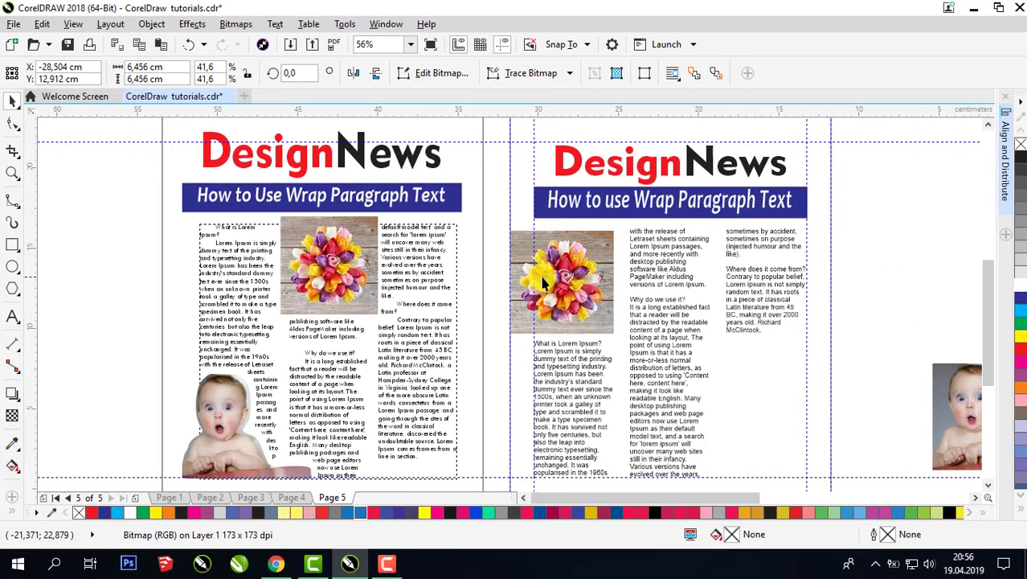
Move the tulip photo to the top of the middle text column of the new layout
{"action": "left_click", "coordinate": [522, 298]}
{"action": "left_click_drag", "start_coordinate": [522, 263], "coordinate": [624, 255]}
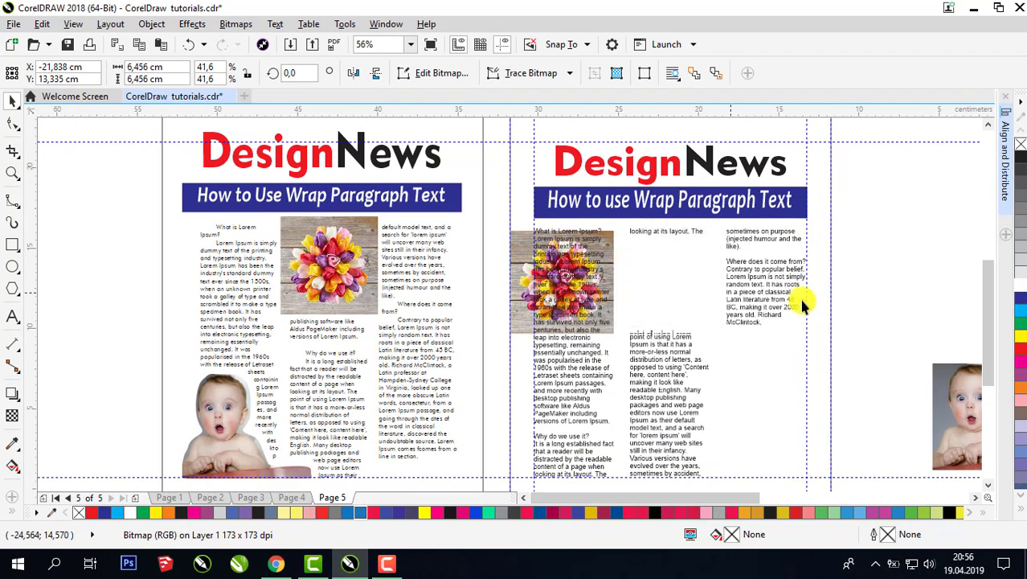
{"action": "left_click", "coordinate": [865, 269]}
Move the baby photo just outside the page's right edge, near the lower part of the text
{"action": "left_click_drag", "start_coordinate": [946, 386], "coordinate": [846, 339]}
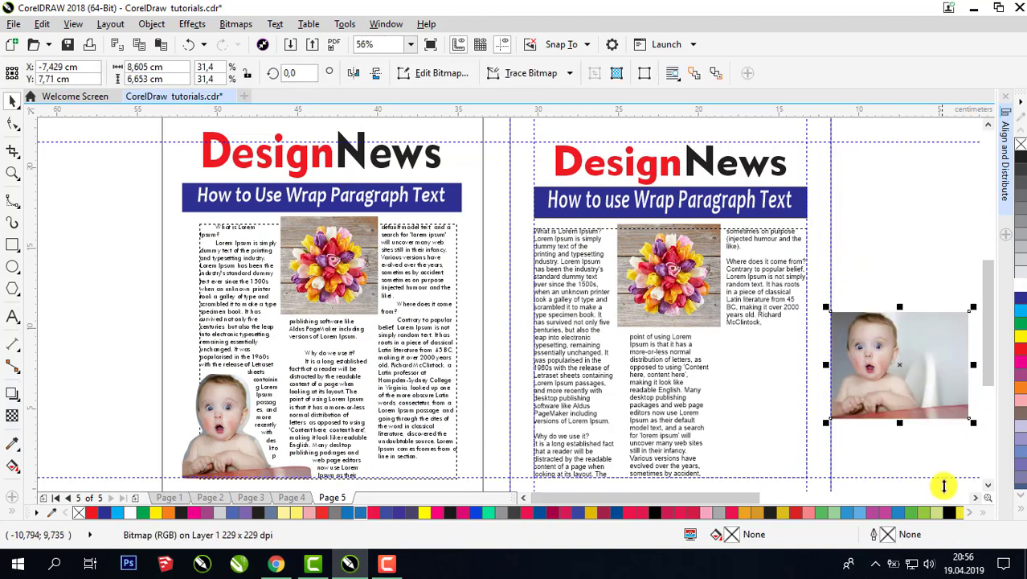
{"action": "left_click", "coordinate": [976, 497]}
{"action": "left_click_drag", "start_coordinate": [836, 393], "coordinate": [817, 313]}
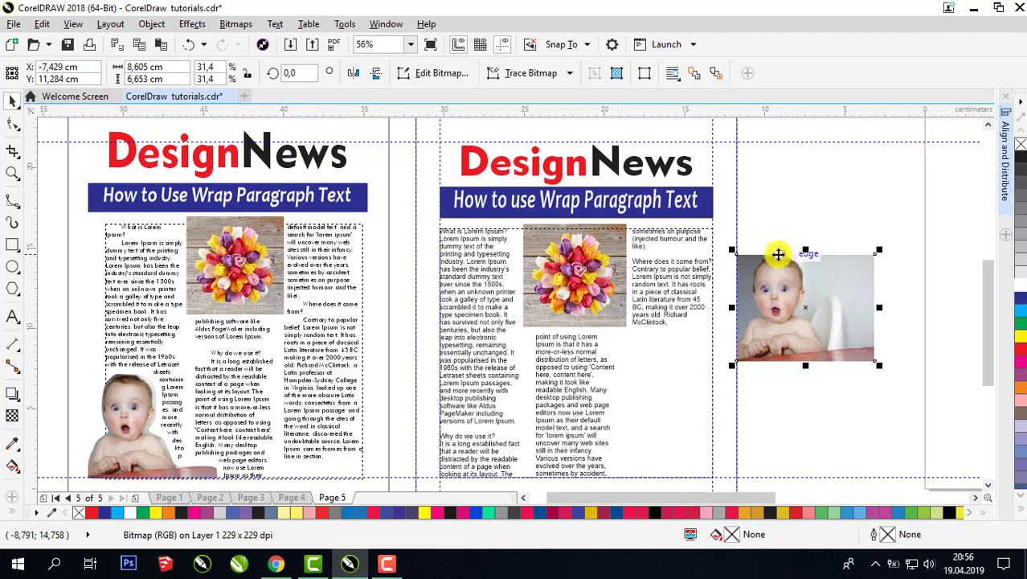
{"action": "left_click_drag", "start_coordinate": [813, 324], "coordinate": [814, 413]}
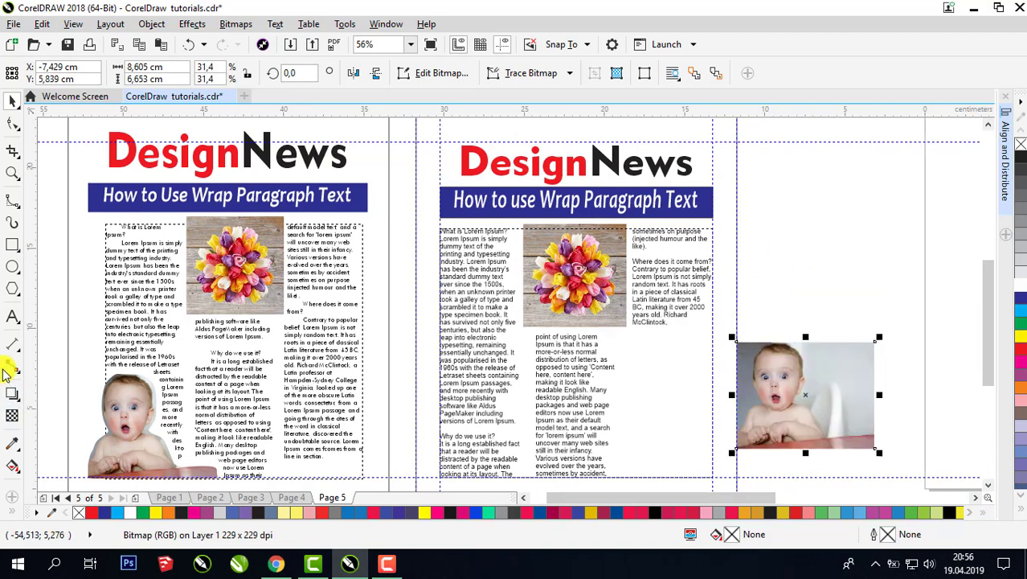
Draw an ellipse about 5,35 × 5,49 cm and a six-sided polygon about 5,08 × 5,96 cm beside the page
{"action": "key", "text": "F7"}
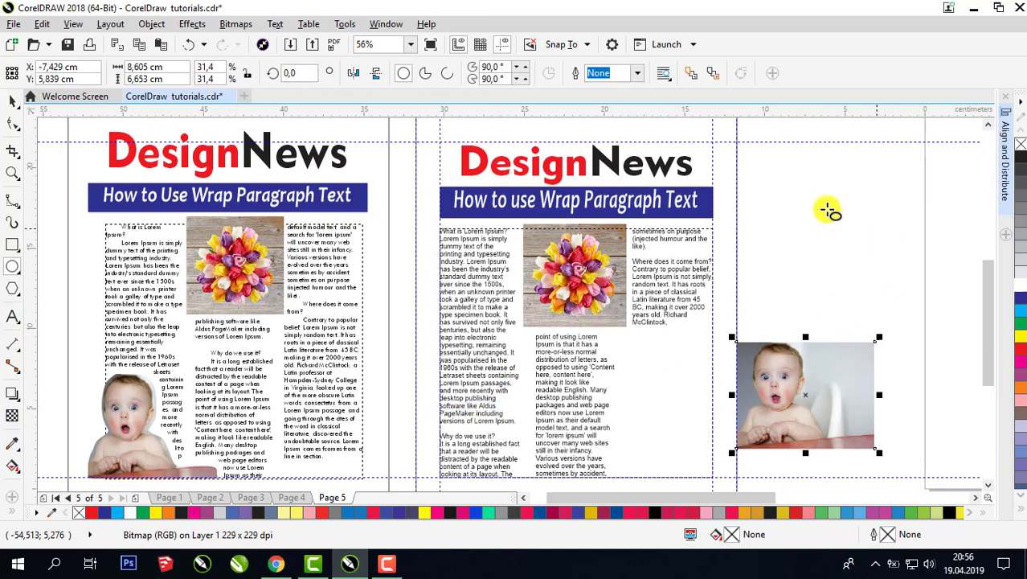
{"action": "left_click_drag", "start_coordinate": [799, 191], "coordinate": [886, 280]}
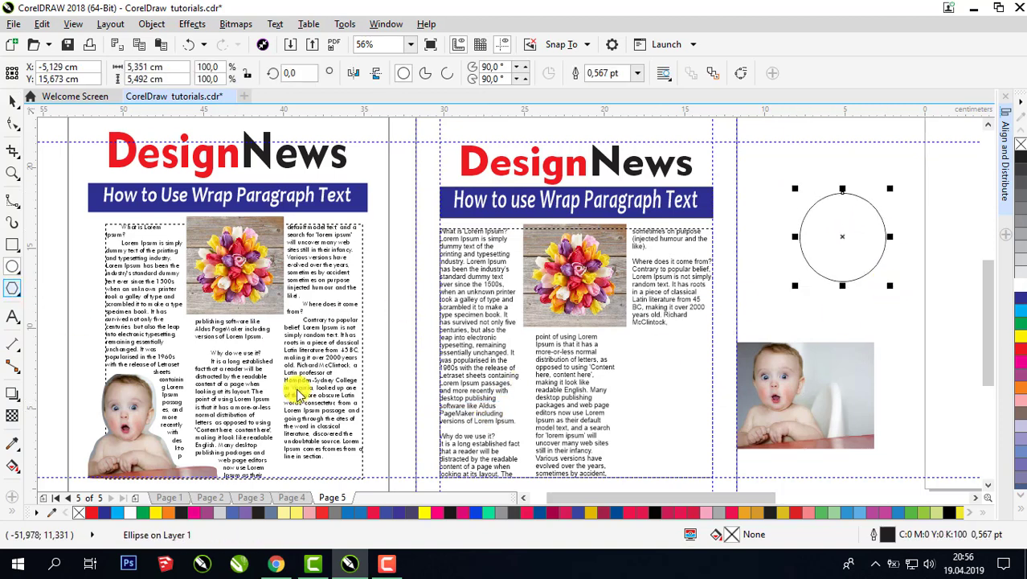
{"action": "key", "text": "y"}
{"action": "left_click_drag", "start_coordinate": [836, 311], "coordinate": [928, 415]}
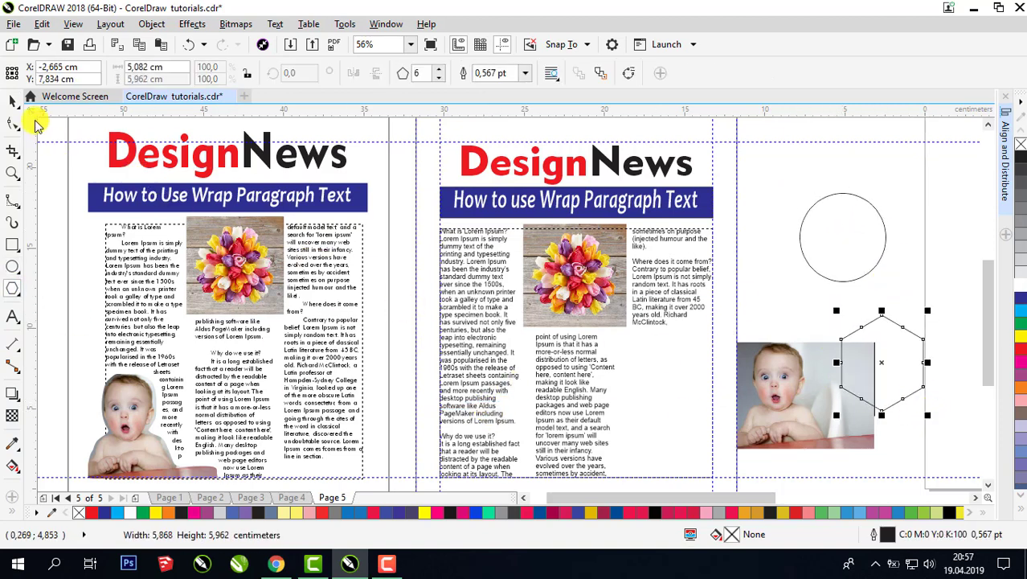
Apply the contour Straddle Text wrapping style to the ellipse and place it over the lower left part of the first text column
{"action": "left_click_drag", "start_coordinate": [824, 231], "coordinate": [805, 214]}
{"action": "left_click", "coordinate": [664, 77]}
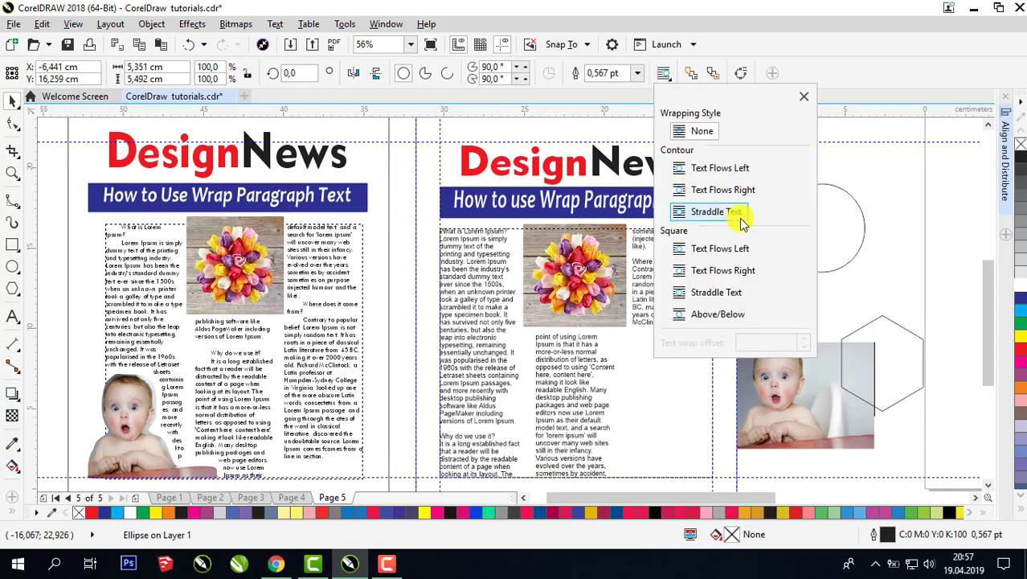
{"action": "left_click", "coordinate": [739, 215]}
{"action": "left_click", "coordinate": [841, 217]}
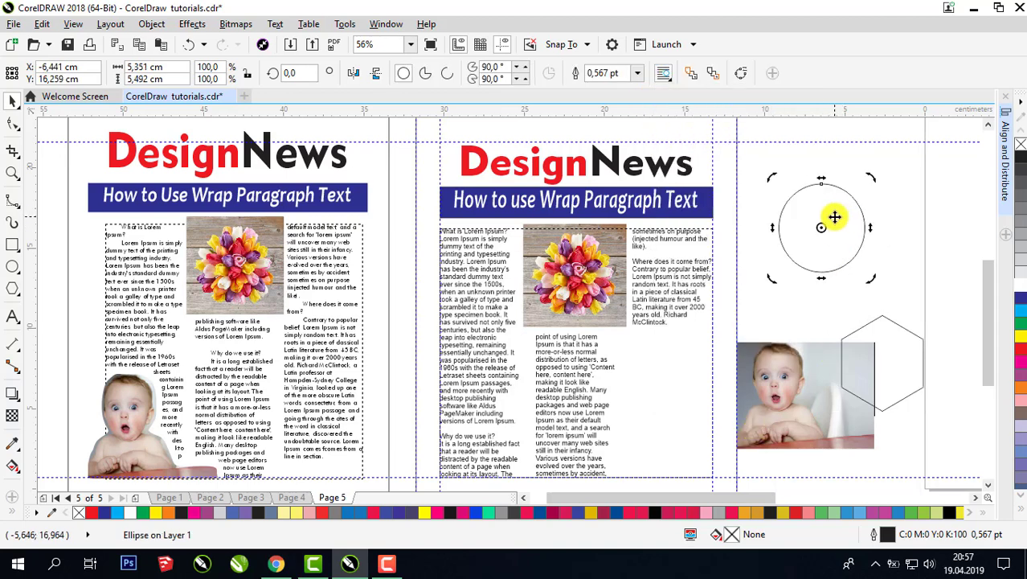
{"action": "left_click_drag", "start_coordinate": [840, 212], "coordinate": [458, 424]}
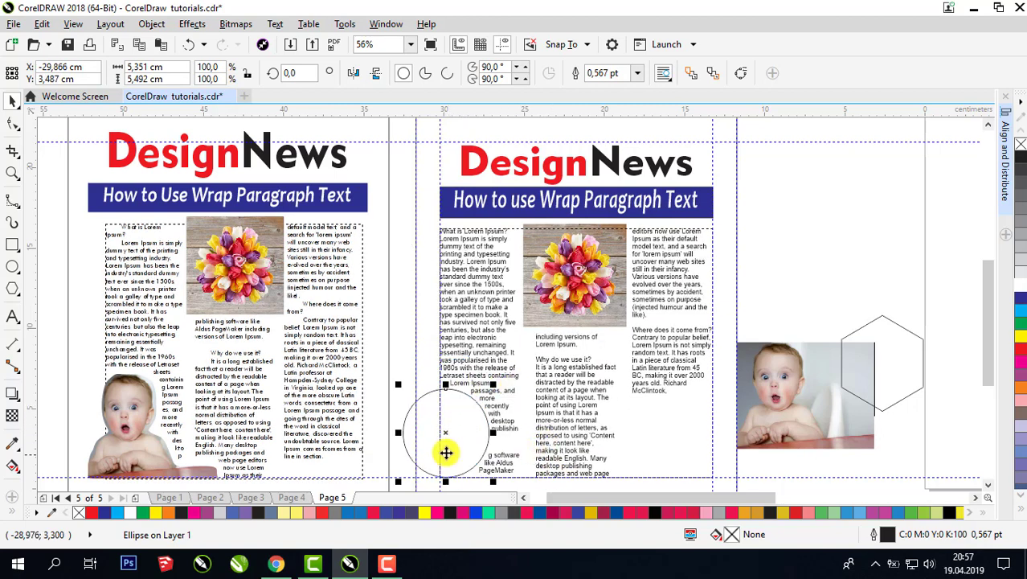
Set the ellipse's text wrap offset to 0,3 cm and close the wrapping options
{"action": "left_click", "coordinate": [664, 73]}
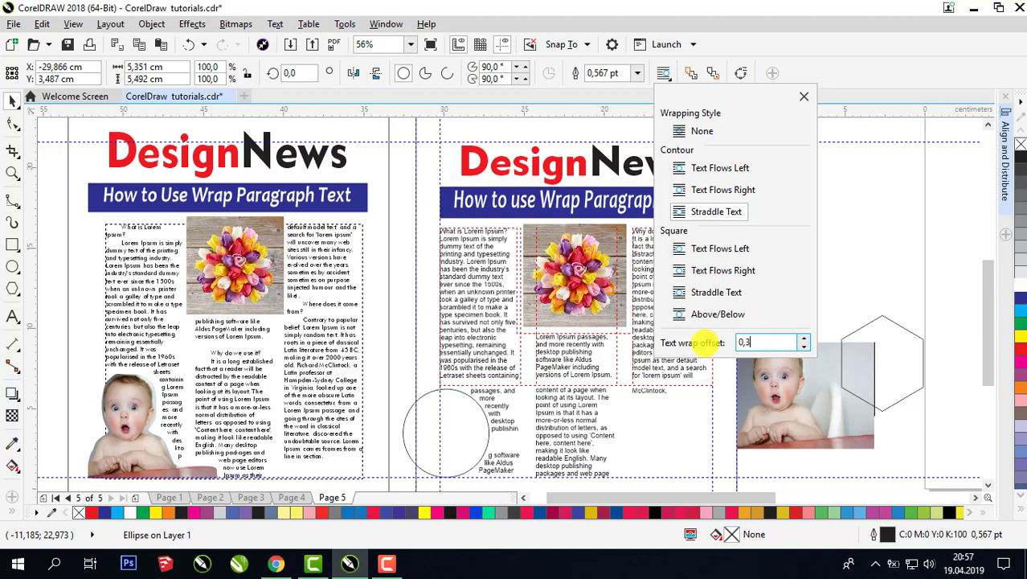
{"action": "key", "text": "Return"}
{"action": "left_click", "coordinate": [831, 228]}
Duplicate the baby photo and place the copy inside the ellipse with PowerClip
{"action": "left_click", "coordinate": [800, 376]}
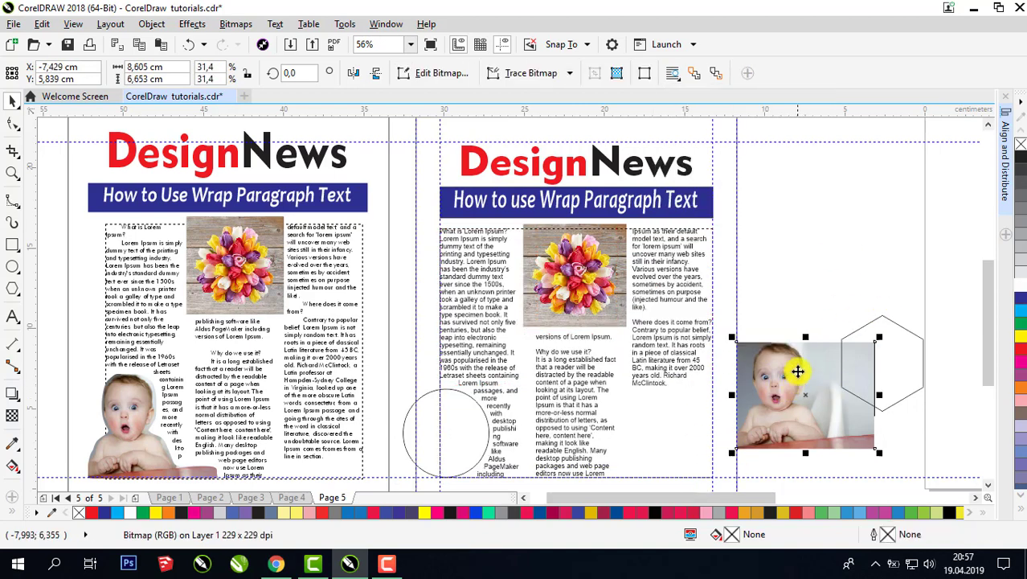
{"action": "mouse_move", "coordinate": [797, 372]}
{"action": "left_mouse_down"}
{"action": "mouse_move", "coordinate": [825, 250]}
{"action": "mouse_move", "coordinate": [802, 290]}
{"action": "mouse_move", "coordinate": [793, 358]}
{"action": "left_mouse_up"}
{"action": "right_click", "coordinate": [828, 246]}
{"action": "right_click", "coordinate": [793, 358]}
{"action": "left_click", "coordinate": [809, 251]}
{"action": "left_click_drag", "start_coordinate": [810, 251], "coordinate": [801, 215]}
{"action": "right_click", "coordinate": [801, 212]}
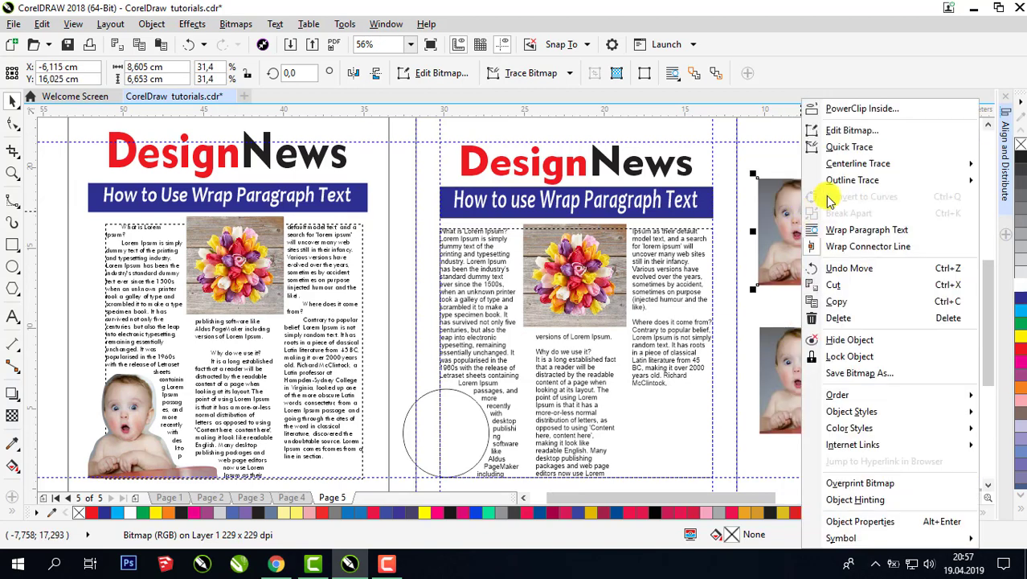
{"action": "left_click", "coordinate": [848, 108]}
{"action": "left_click", "coordinate": [421, 439]}
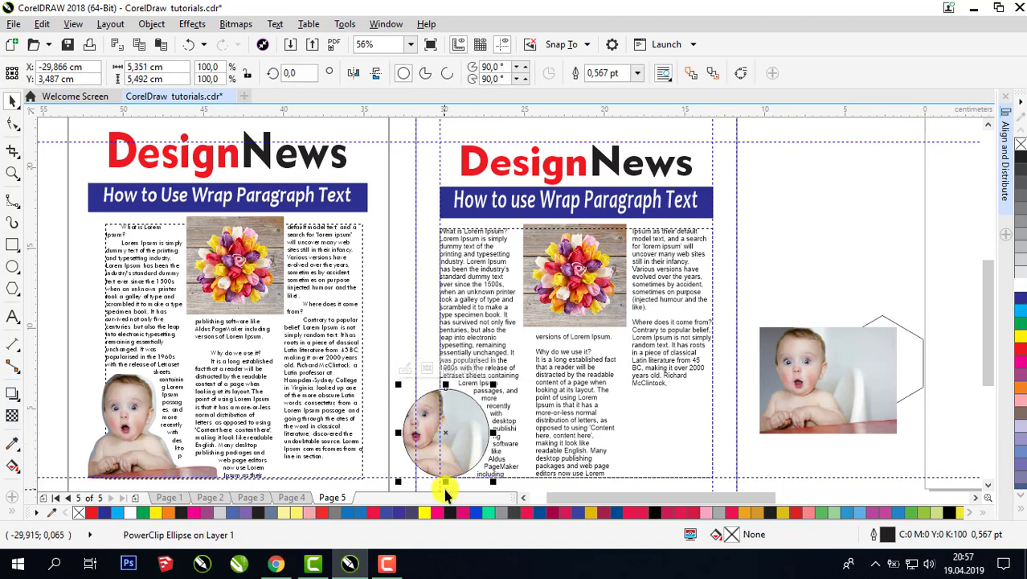
Edit the ellipse's PowerClip contents: shift the baby photo to show the face, scale it to 27,0%, and finish editing
{"action": "left_click", "coordinate": [426, 370]}
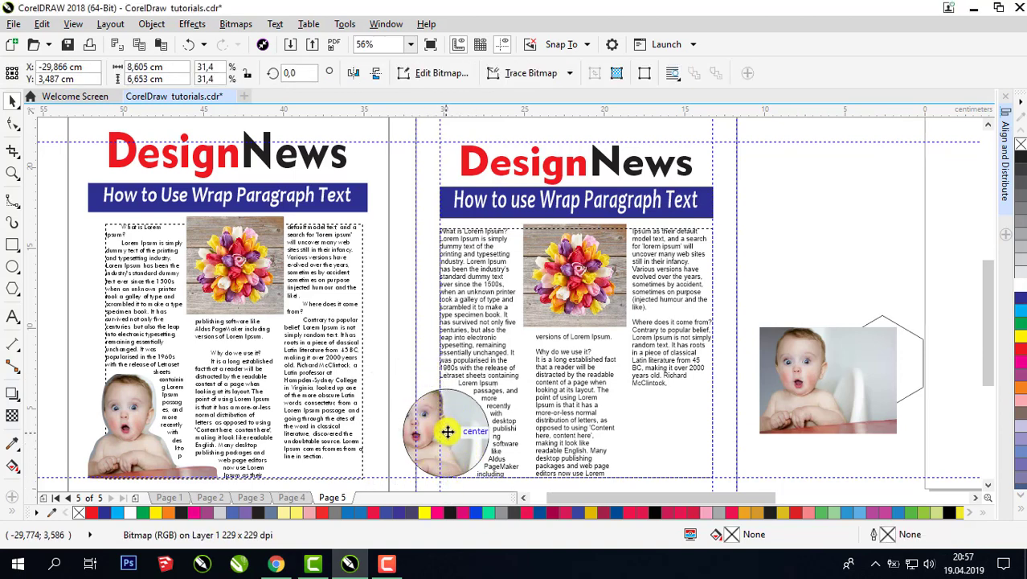
{"action": "left_click_drag", "start_coordinate": [447, 432], "coordinate": [460, 431]}
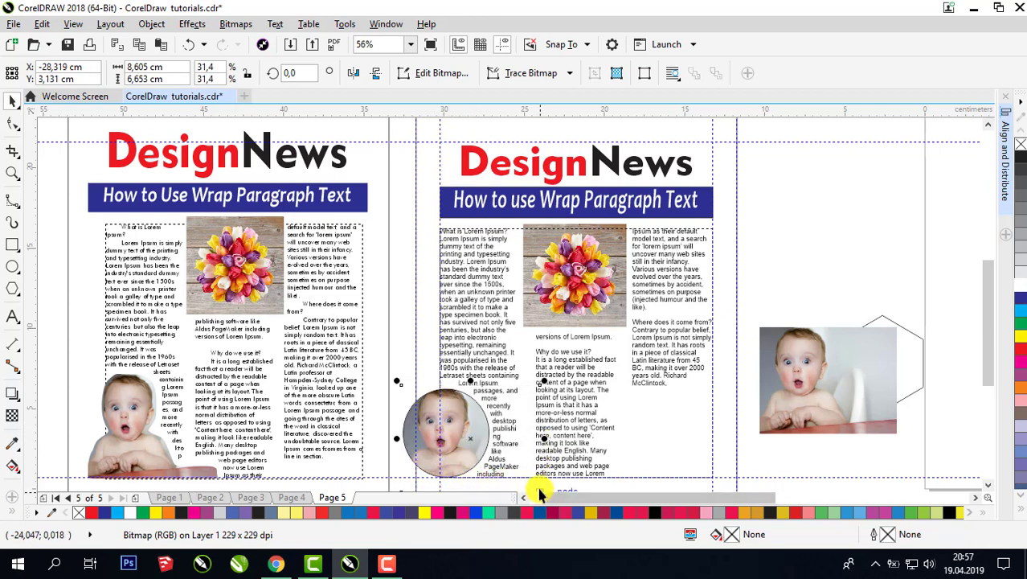
{"action": "scroll", "coordinate": [991, 322], "scroll_direction": "down", "scroll_amount": 1}
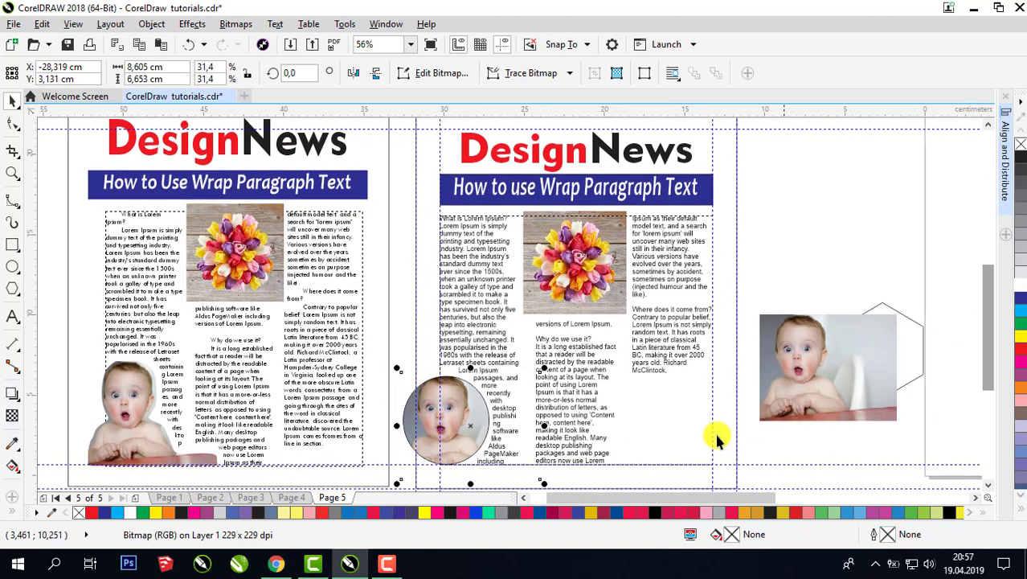
{"action": "left_click_drag", "start_coordinate": [546, 484], "coordinate": [525, 468]}
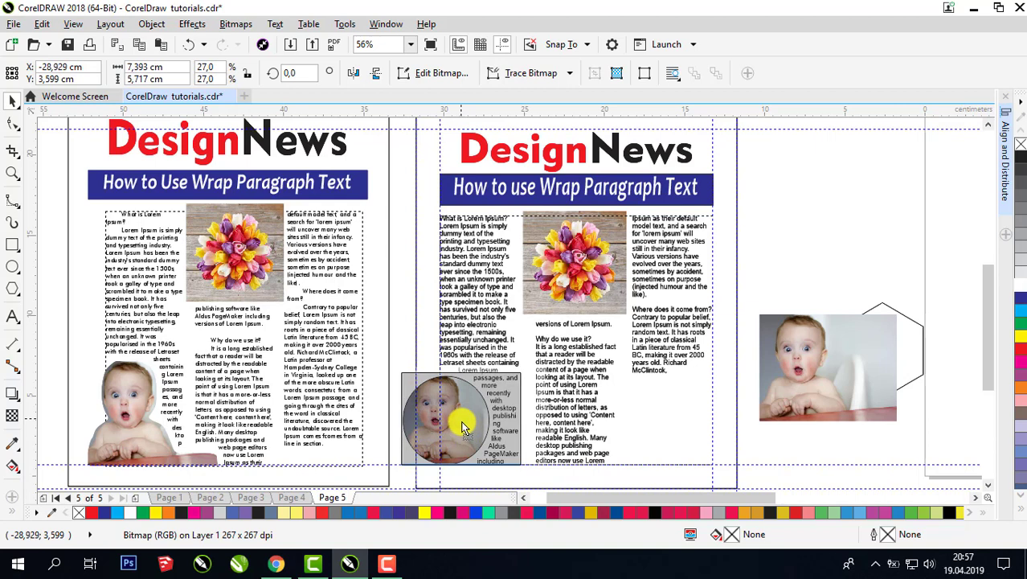
{"action": "left_click", "coordinate": [778, 206]}
Separate the baby photo and the hexagon, and apply the square Text Flows Left wrapping style to the hexagon
{"action": "left_click_drag", "start_coordinate": [811, 377], "coordinate": [807, 263]}
{"action": "left_click_drag", "start_coordinate": [884, 347], "coordinate": [847, 379]}
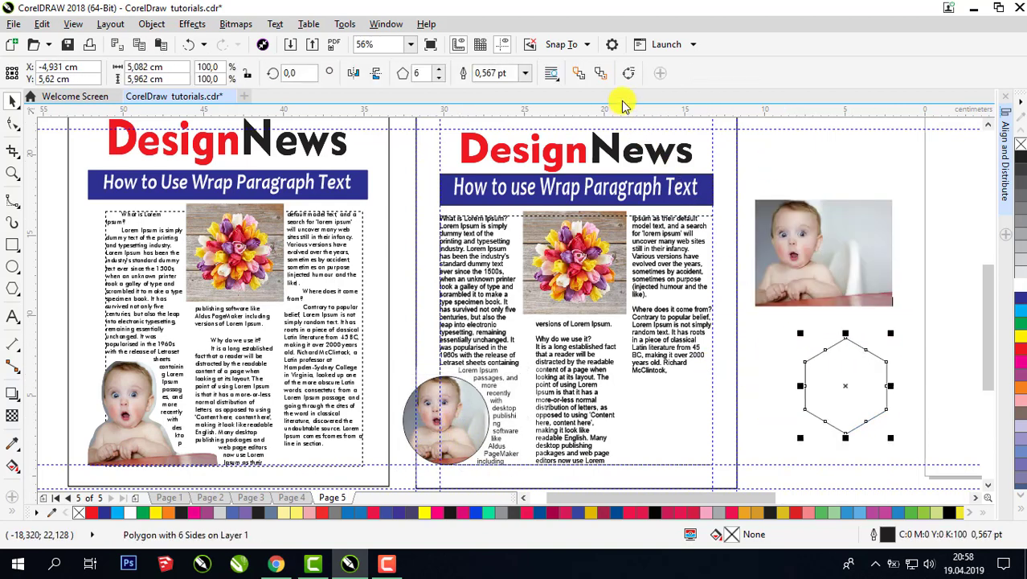
{"action": "left_click", "coordinate": [552, 74]}
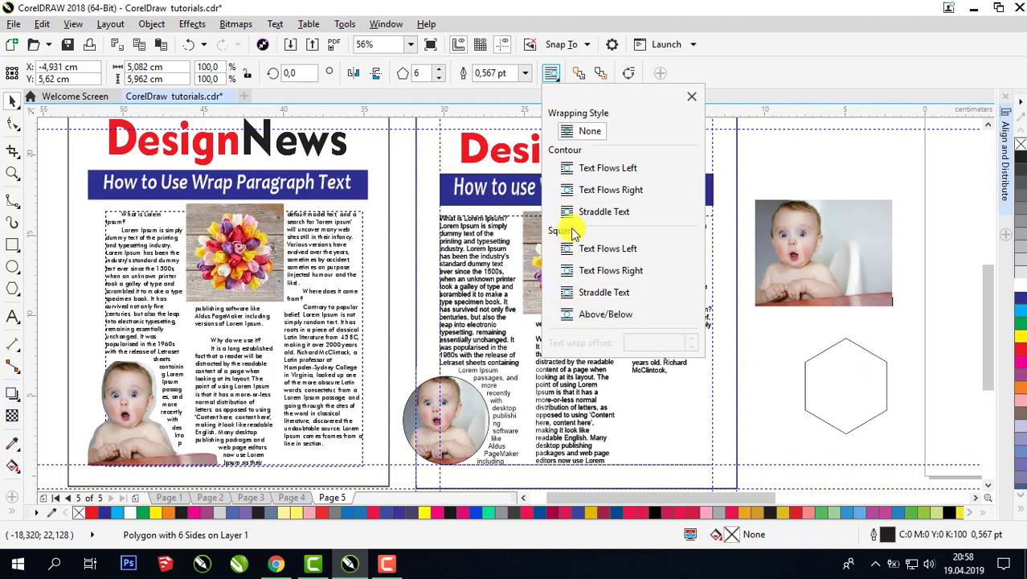
{"action": "left_click", "coordinate": [592, 254]}
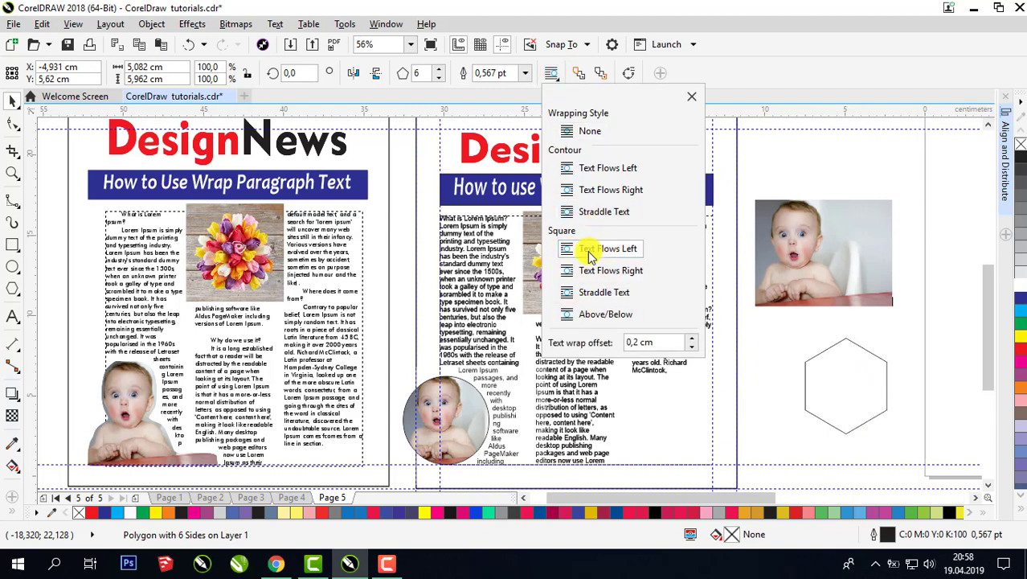
{"action": "left_click", "coordinate": [858, 389]}
Delete the hexagon and move the remaining baby photo down into the free area beside the page
{"action": "left_click_drag", "start_coordinate": [852, 374], "coordinate": [817, 391]}
{"action": "right_click", "coordinate": [817, 392]}
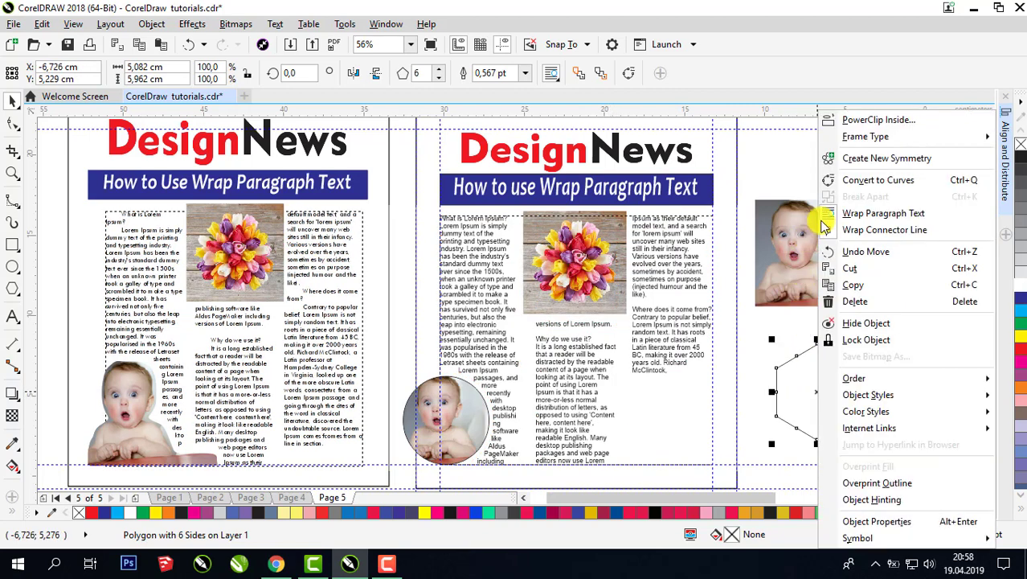
{"action": "left_click", "coordinate": [852, 300]}
{"action": "left_click", "coordinate": [826, 259]}
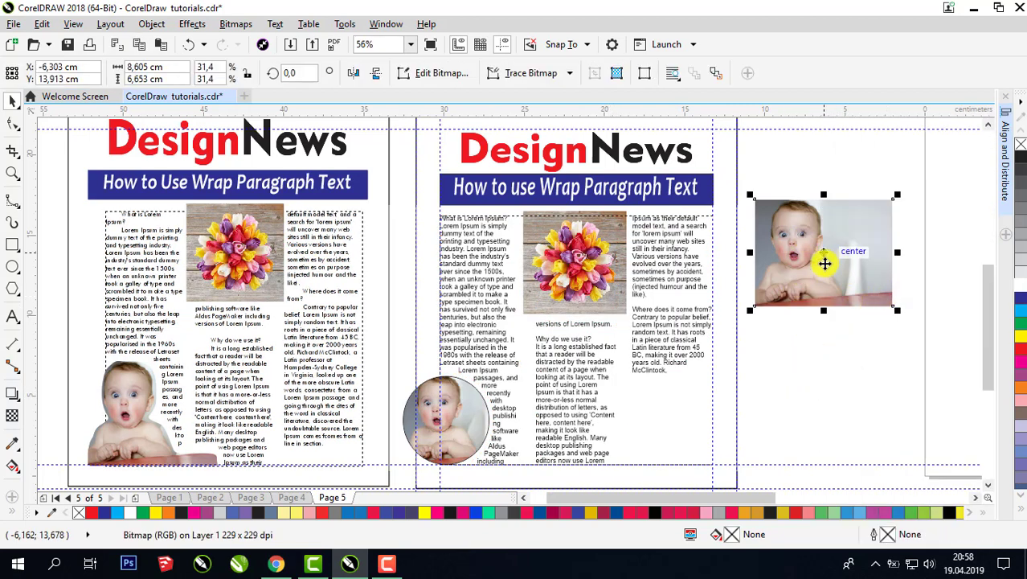
{"action": "left_click_drag", "start_coordinate": [826, 259], "coordinate": [825, 337]}
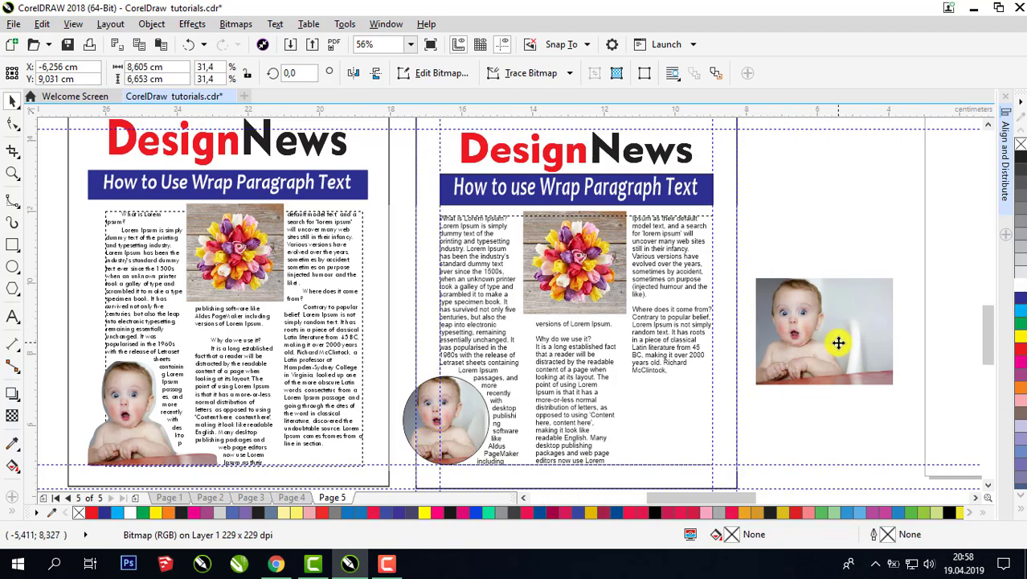
Start a B-Spline outline around the baby, from the left side of the neck up over the head
{"action": "scroll", "coordinate": [835, 320], "scroll_direction": "up", "scroll_amount": 2}
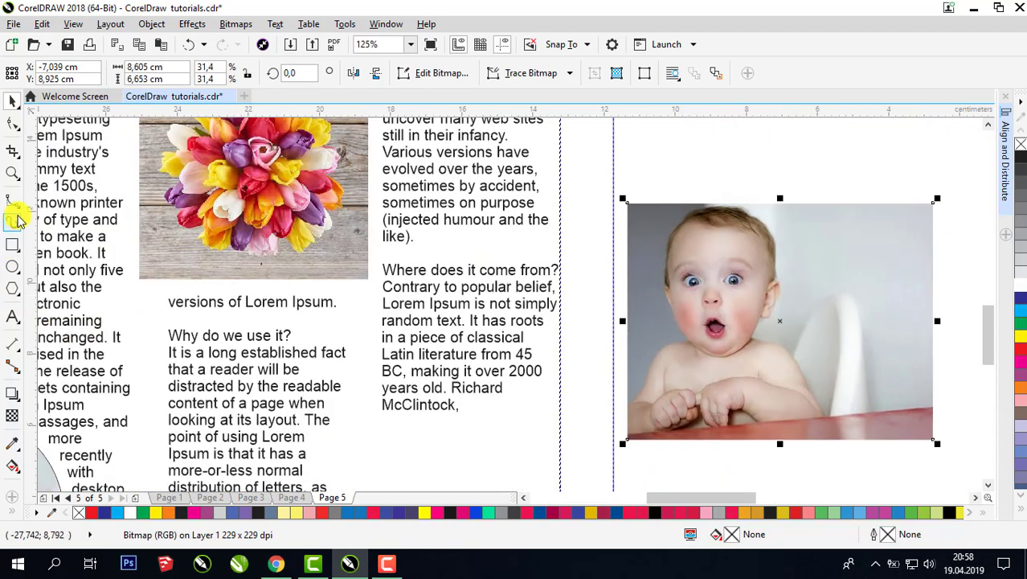
{"action": "left_click", "coordinate": [12, 205]}
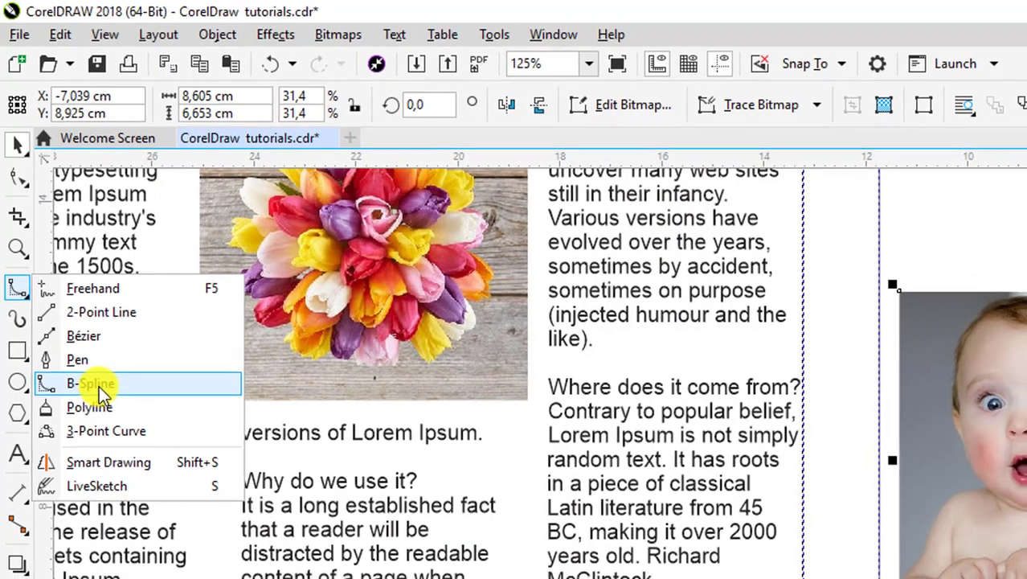
{"action": "left_click", "coordinate": [96, 387]}
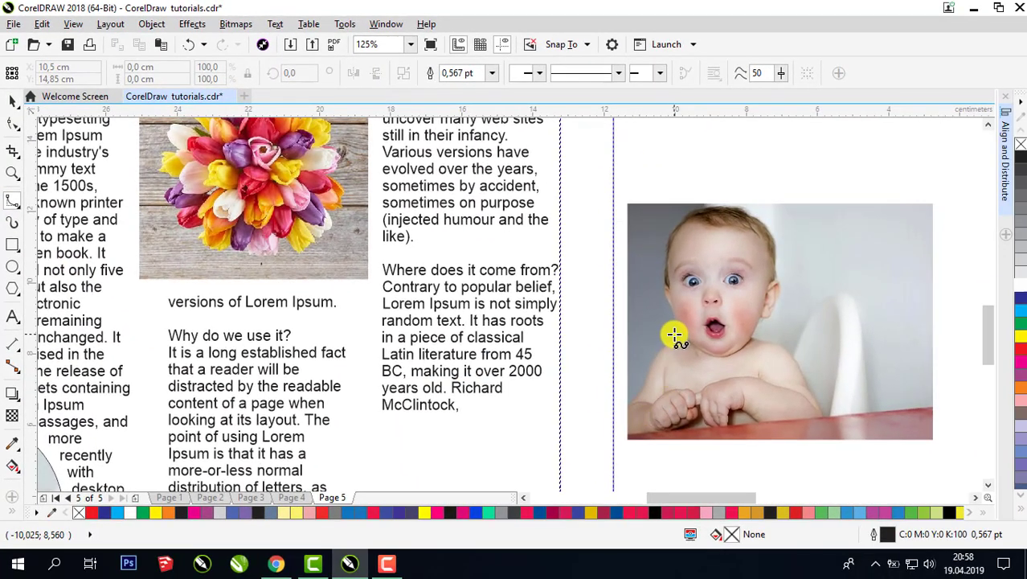
{"action": "left_click", "coordinate": [674, 335]}
{"action": "left_click", "coordinate": [663, 319]}
{"action": "left_click", "coordinate": [659, 302]}
{"action": "left_click", "coordinate": [655, 285]}
{"action": "left_click", "coordinate": [656, 268]}
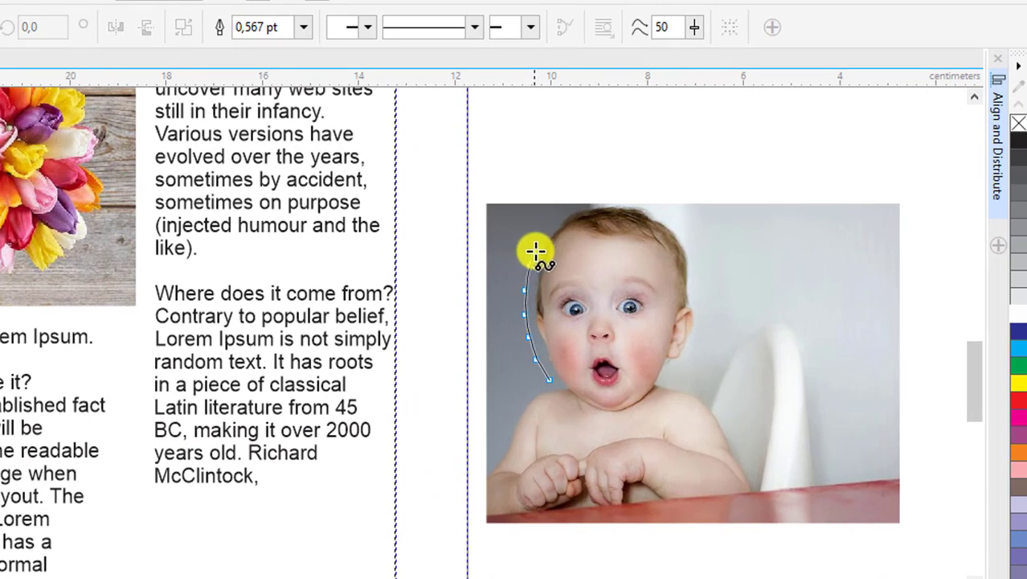
{"action": "left_click", "coordinate": [536, 243]}
{"action": "left_click", "coordinate": [551, 221]}
{"action": "left_click", "coordinate": [574, 208]}
{"action": "left_click", "coordinate": [594, 202]}
{"action": "left_click", "coordinate": [622, 196]}
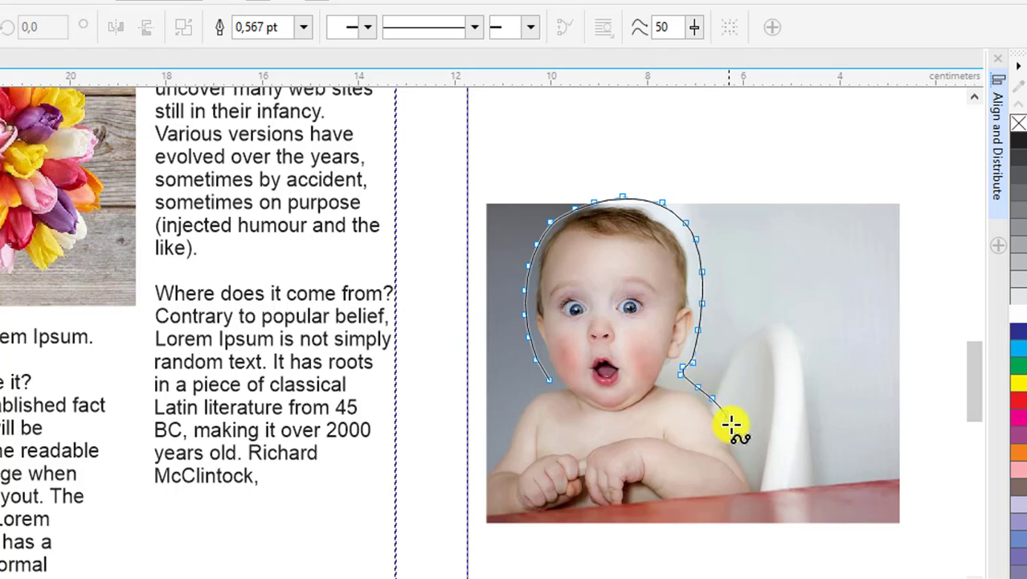
Continue the B-Spline down the baby's right-hand side, along the photo's bottom edge and up the left shoulder, closing it at its start
{"action": "left_click", "coordinate": [748, 455]}
{"action": "left_click", "coordinate": [760, 522]}
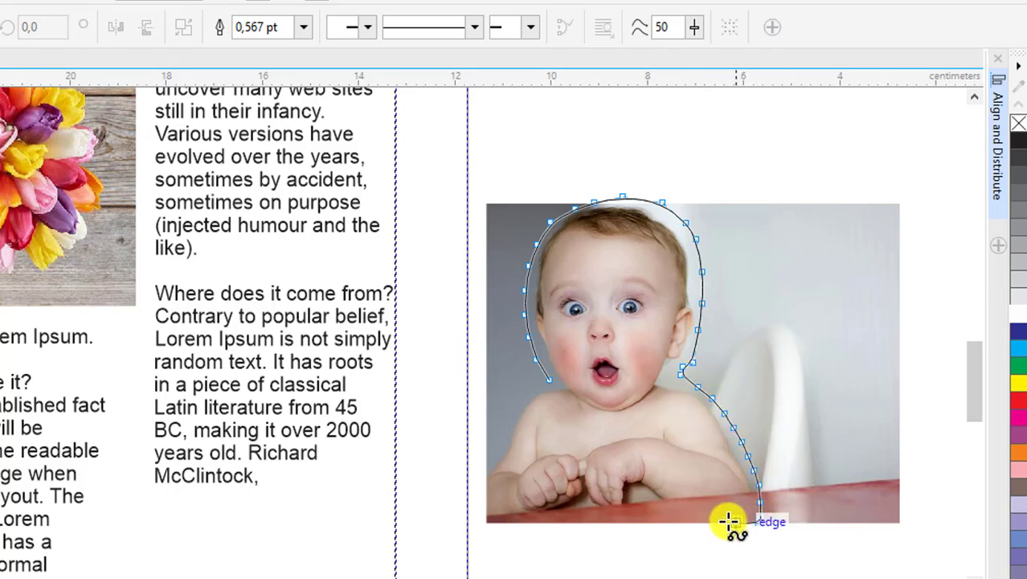
{"action": "double_click", "coordinate": [729, 521]}
{"action": "left_click", "coordinate": [721, 522]}
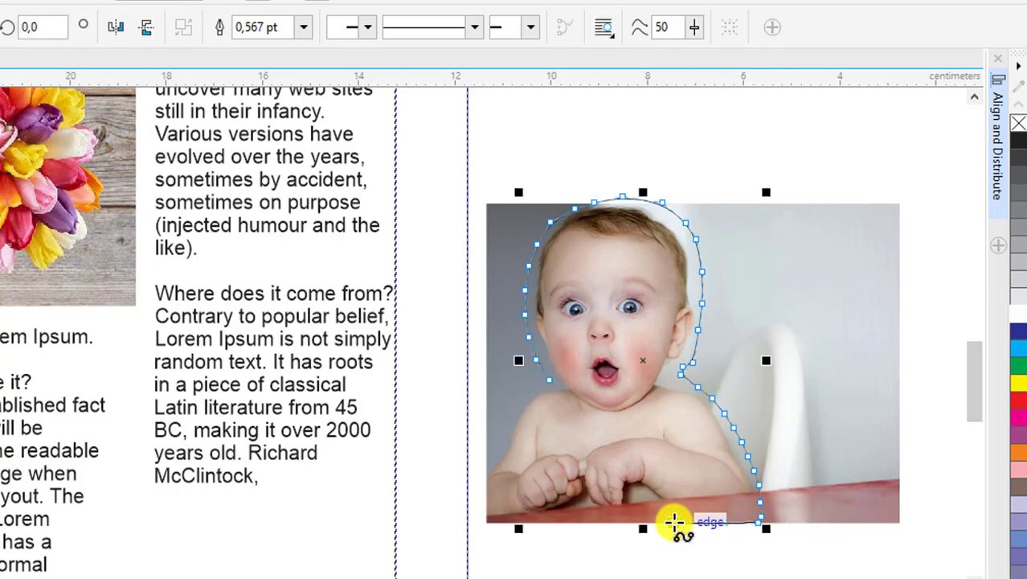
{"action": "left_click", "coordinate": [486, 523]}
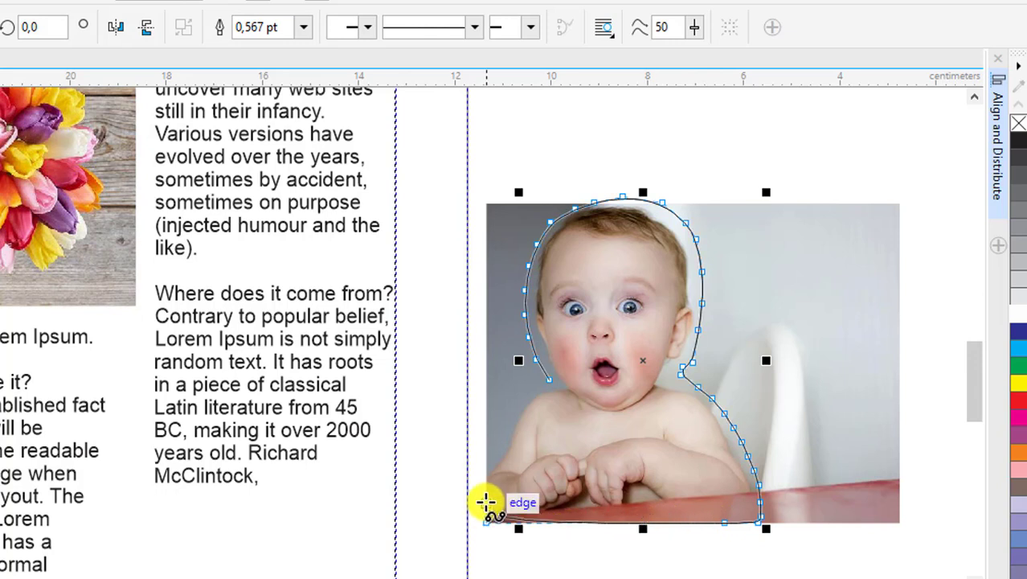
{"action": "mouse_move", "coordinate": [485, 488]}
{"action": "left_mouse_down"}
{"action": "mouse_move", "coordinate": [518, 397]}
{"action": "mouse_move", "coordinate": [537, 387]}
{"action": "left_mouse_up"}
{"action": "left_click", "coordinate": [545, 383]}
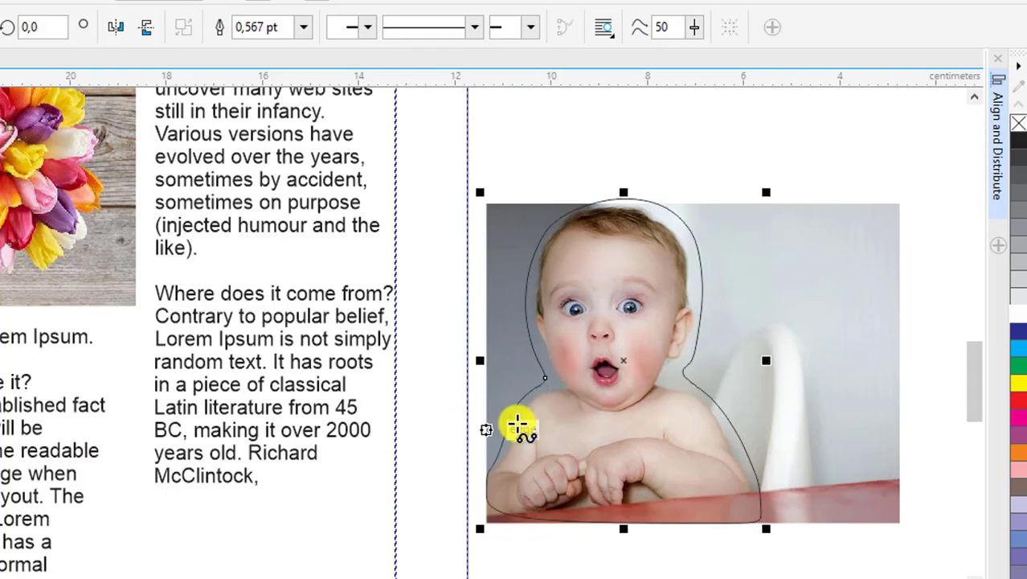
Pull the B-Spline outline's lower-left control point slightly outward, past the bottom-left corner of the baby photo
{"action": "key", "text": "F10"}
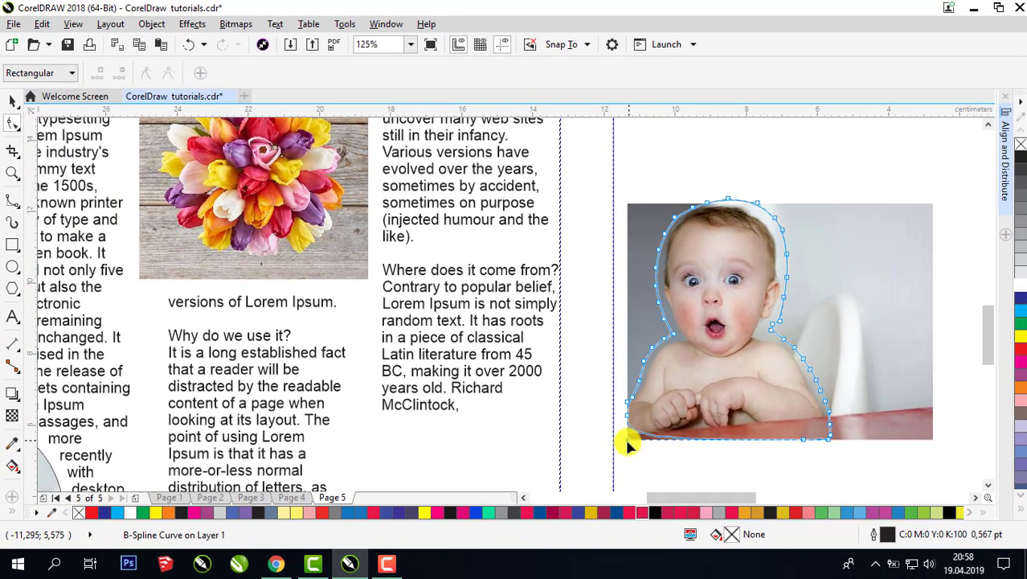
{"action": "left_click_drag", "start_coordinate": [628, 445], "coordinate": [625, 454]}
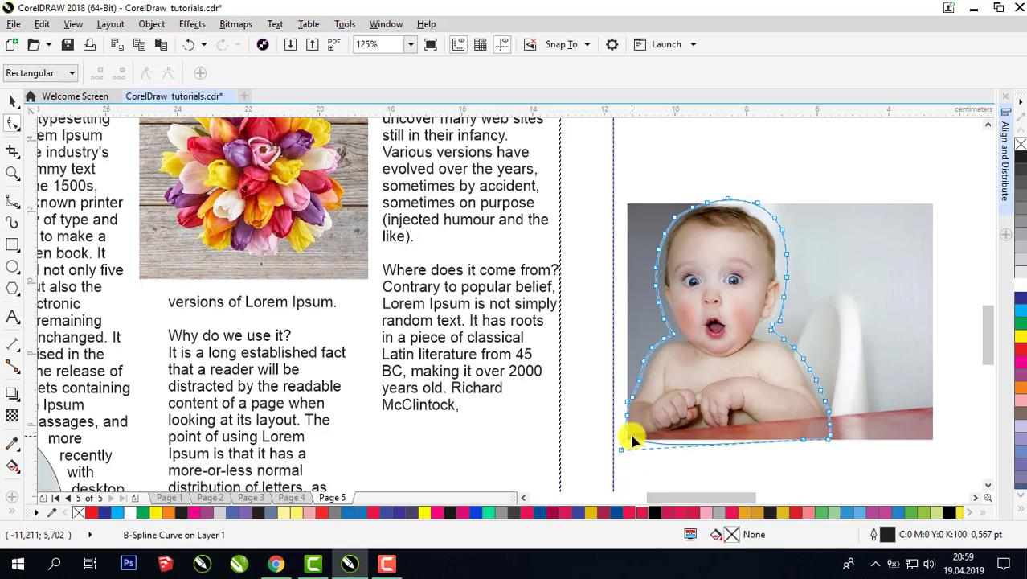
{"action": "left_click", "coordinate": [12, 102]}
PowerClip the baby photo inside the B-Spline outline and remove the outline's stroke colour
{"action": "left_click", "coordinate": [876, 273]}
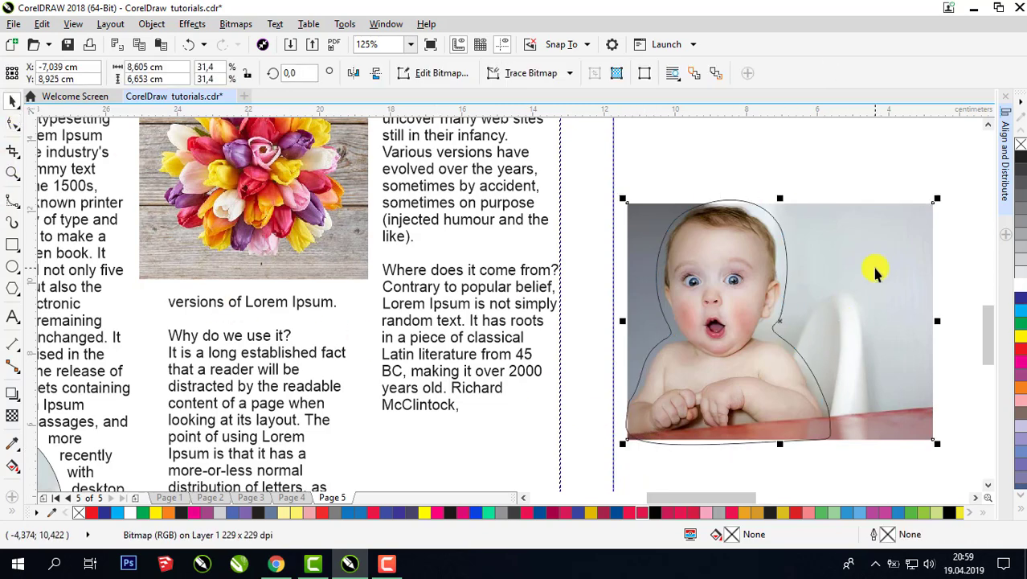
{"action": "right_click", "coordinate": [876, 273]}
{"action": "left_click", "coordinate": [774, 110]}
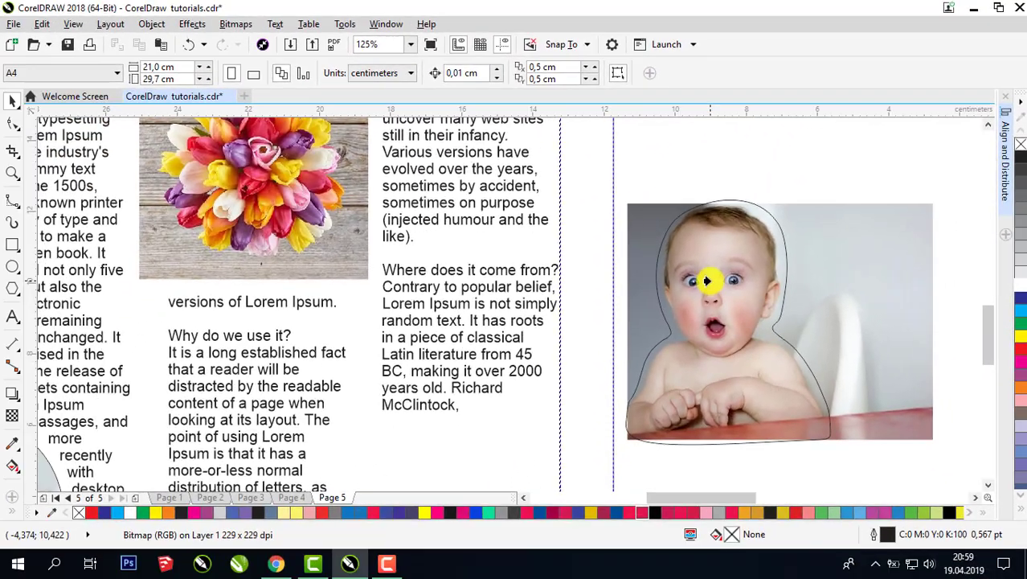
{"action": "left_click", "coordinate": [706, 281]}
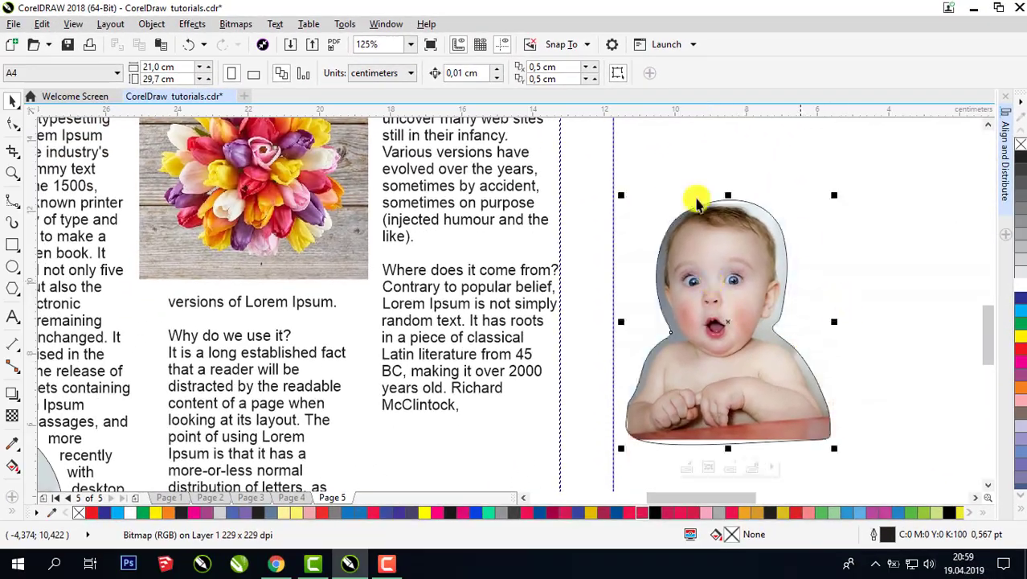
{"action": "right_click", "coordinate": [1020, 145]}
{"action": "left_click", "coordinate": [922, 194]}
{"action": "left_click", "coordinate": [733, 248]}
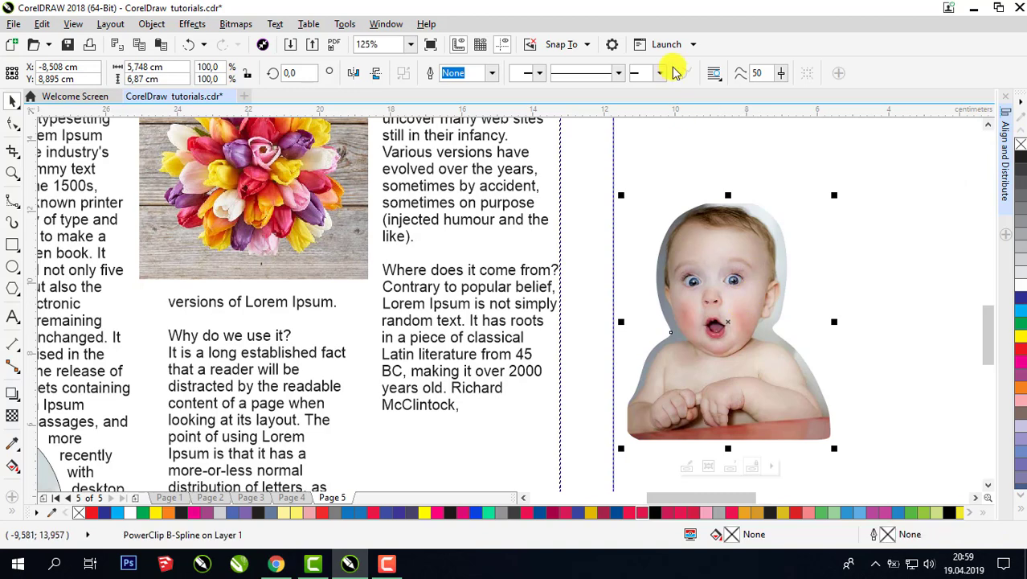
Apply the contour Straddle Text wrapping style to the baby cut-out with a text wrap offset of 0,3 cm
{"action": "left_click", "coordinate": [714, 73]}
{"action": "left_click", "coordinate": [758, 215]}
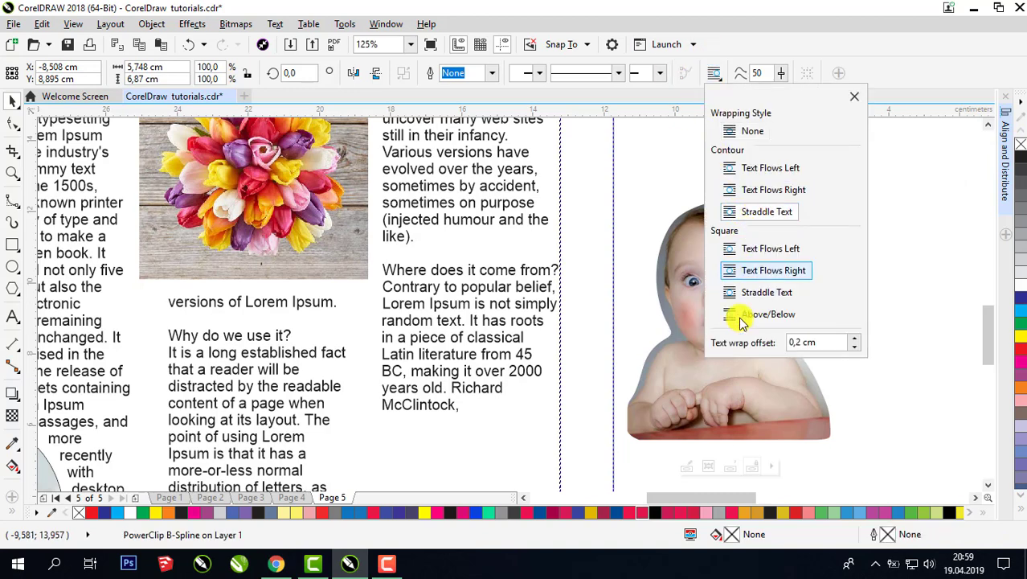
{"action": "type", "text": "0,3"}
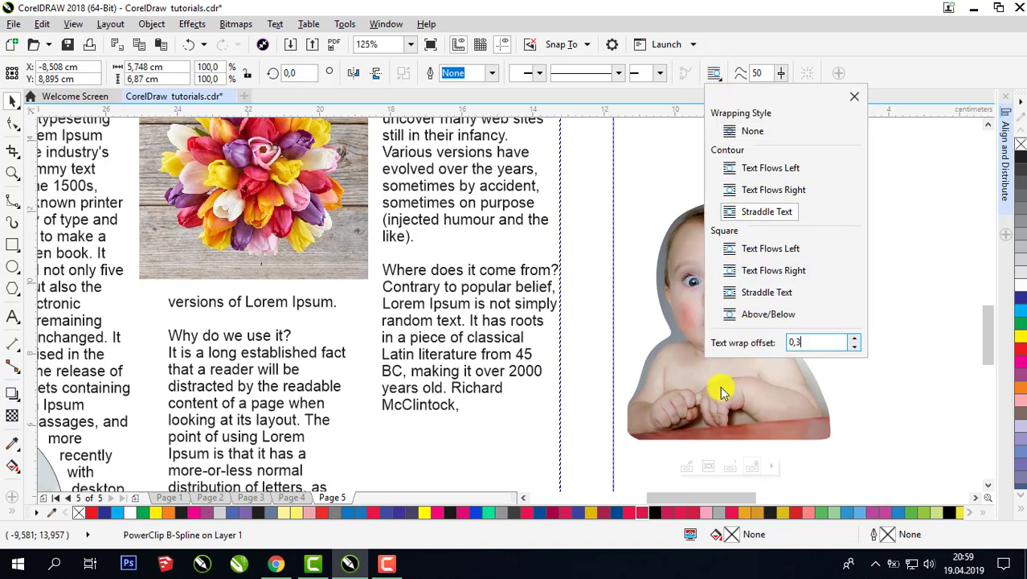
{"action": "key", "text": "Return"}
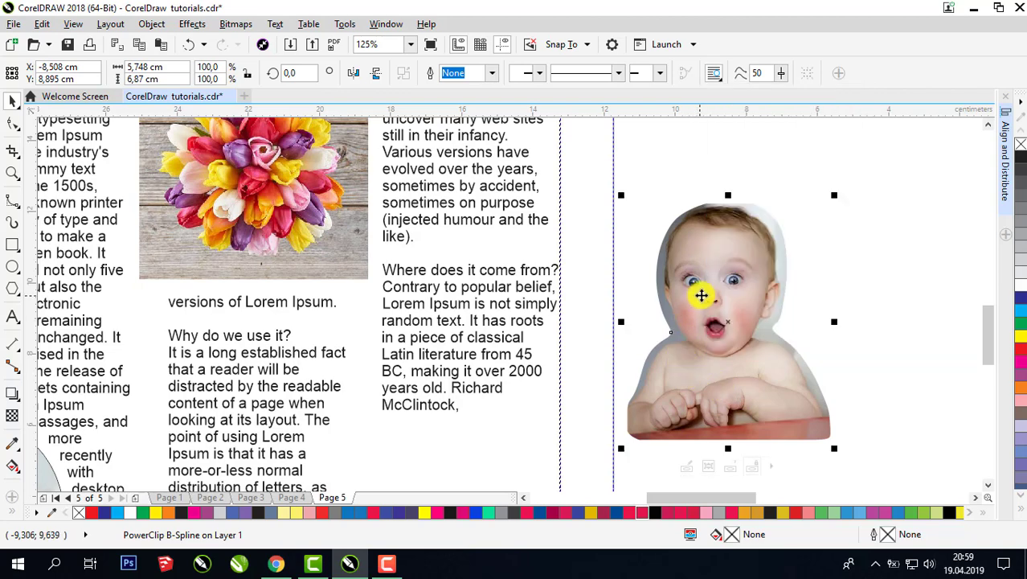
Move the baby cut-out to the bottom of the third text column, with its right edge at the right margin guideline
{"action": "left_click_drag", "start_coordinate": [701, 293], "coordinate": [474, 384]}
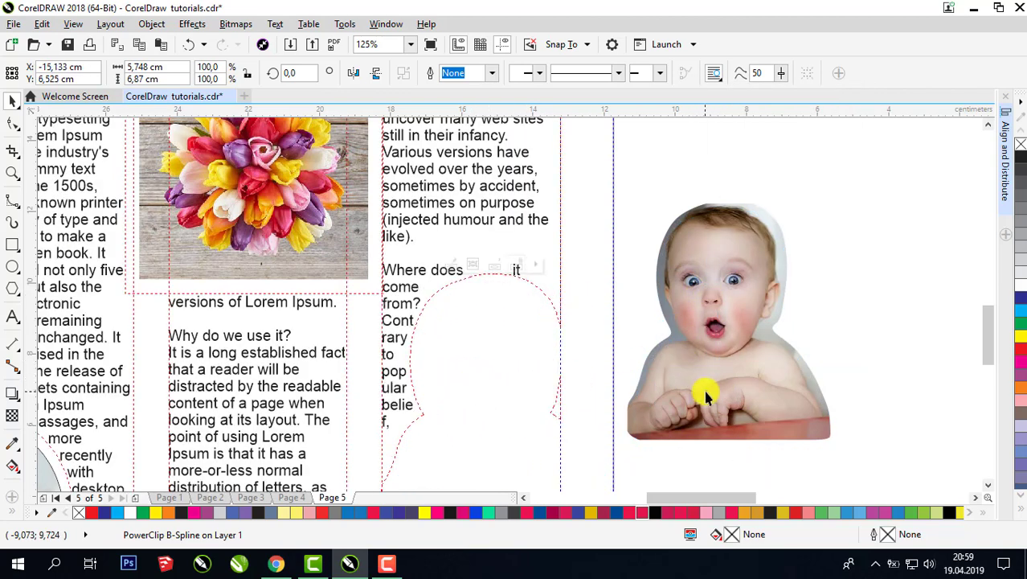
{"action": "left_click_drag", "start_coordinate": [988, 330], "coordinate": [988, 355]}
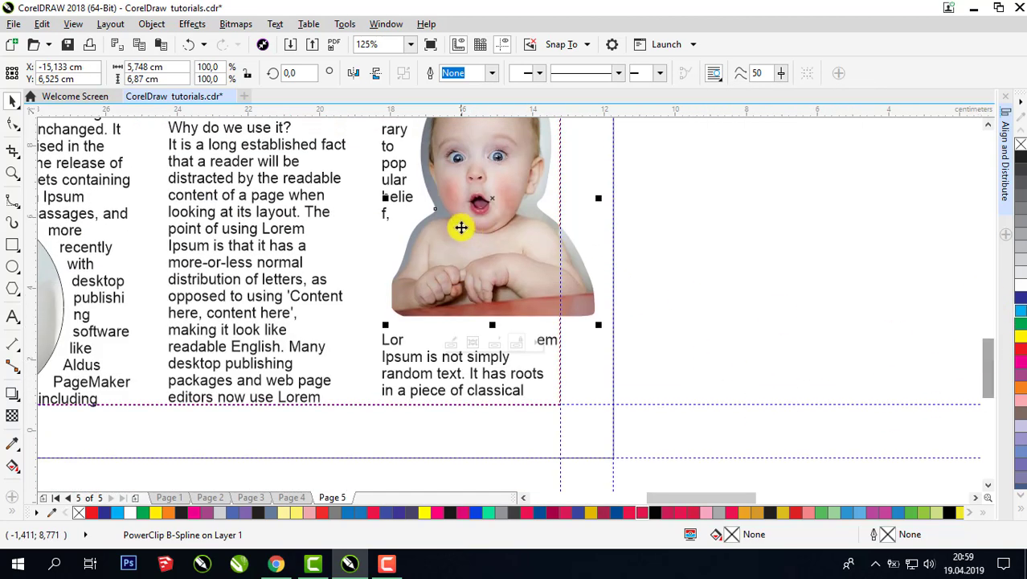
{"action": "left_click_drag", "start_coordinate": [486, 199], "coordinate": [462, 288]}
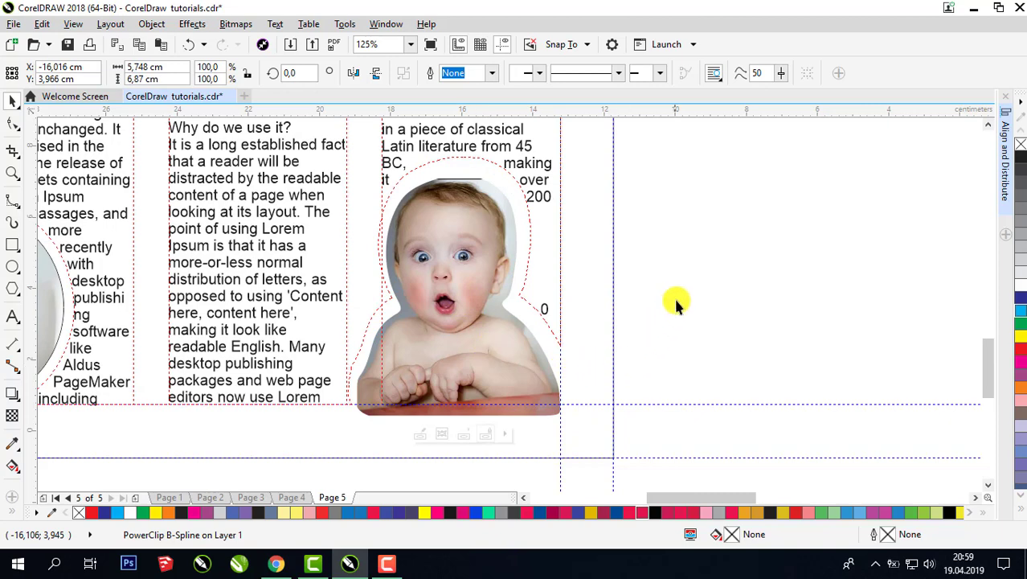
Change the font of the three-column paragraph text to Futura Bk BT
{"action": "scroll", "coordinate": [674, 296], "scroll_direction": "down", "scroll_amount": 4}
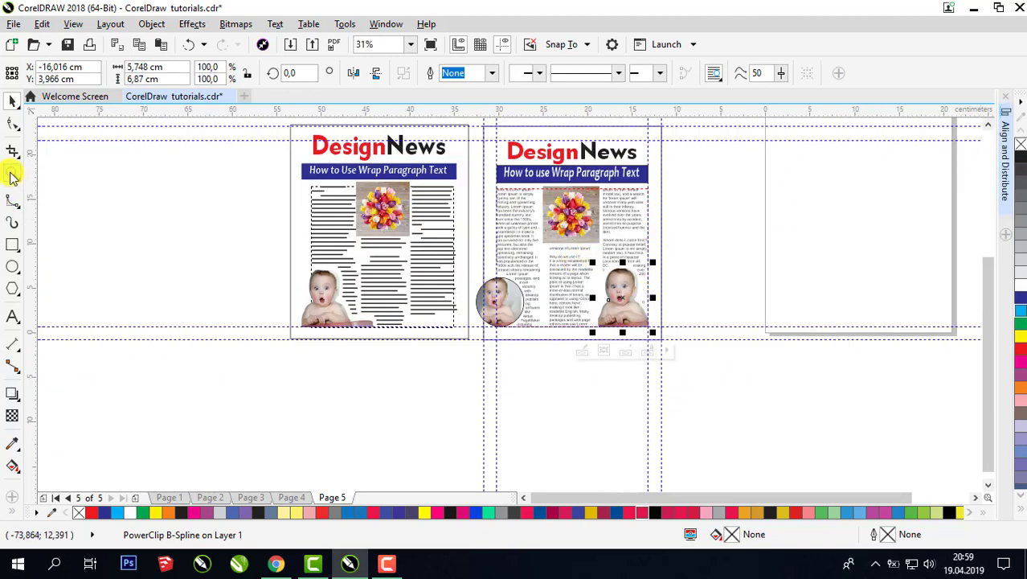
{"action": "left_click", "coordinate": [12, 174]}
{"action": "left_click_drag", "start_coordinate": [649, 310], "coordinate": [662, 328]}
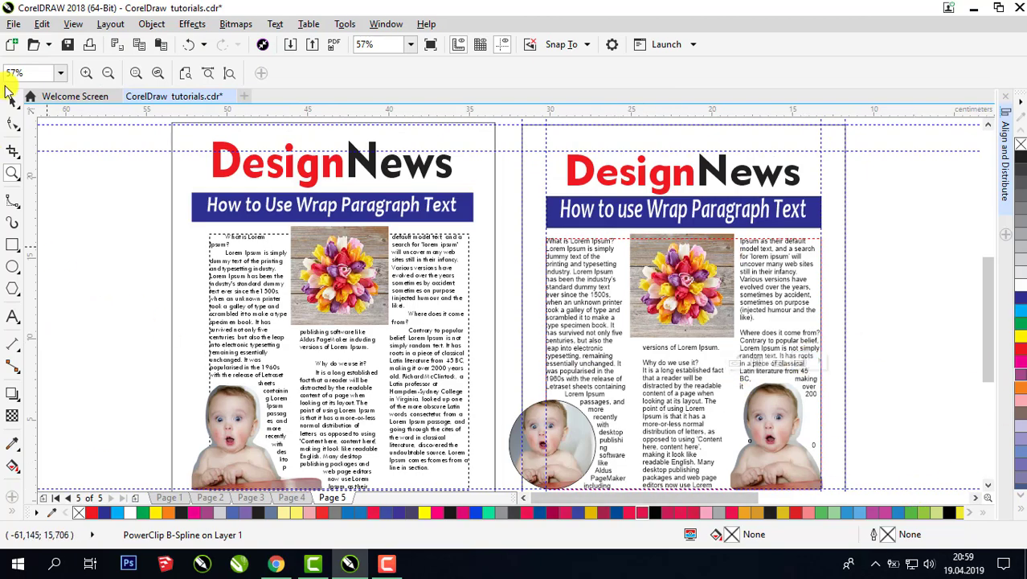
{"action": "left_click", "coordinate": [13, 102]}
{"action": "left_click", "coordinate": [650, 445]}
{"action": "left_click", "coordinate": [773, 272]}
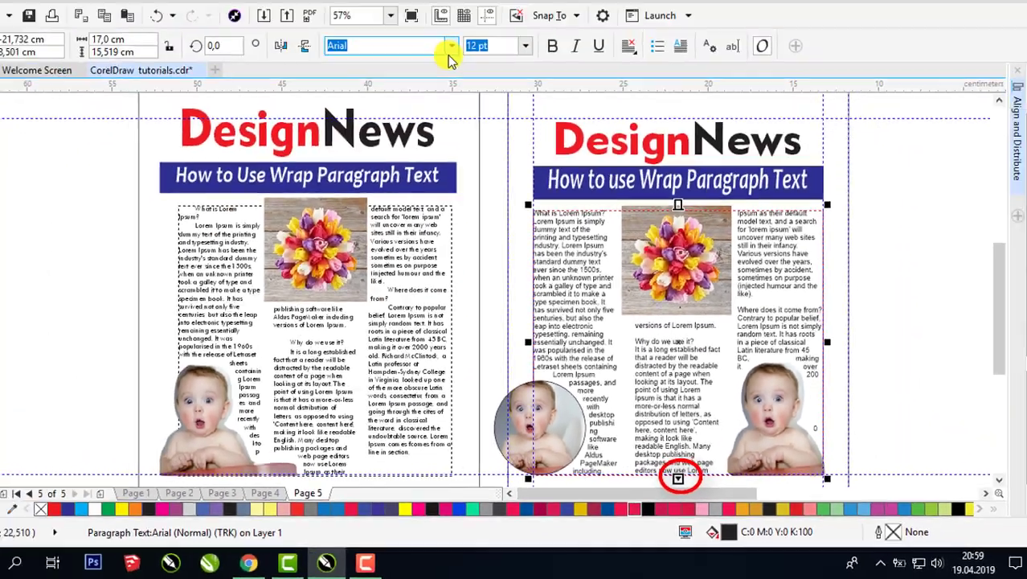
{"action": "left_click", "coordinate": [469, 73]}
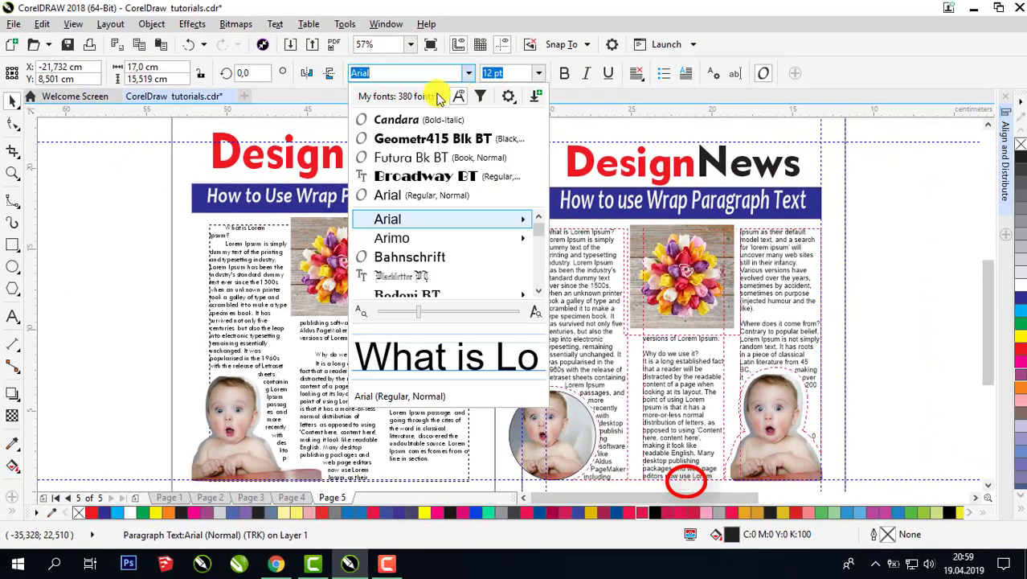
{"action": "key", "text": "Escape"}
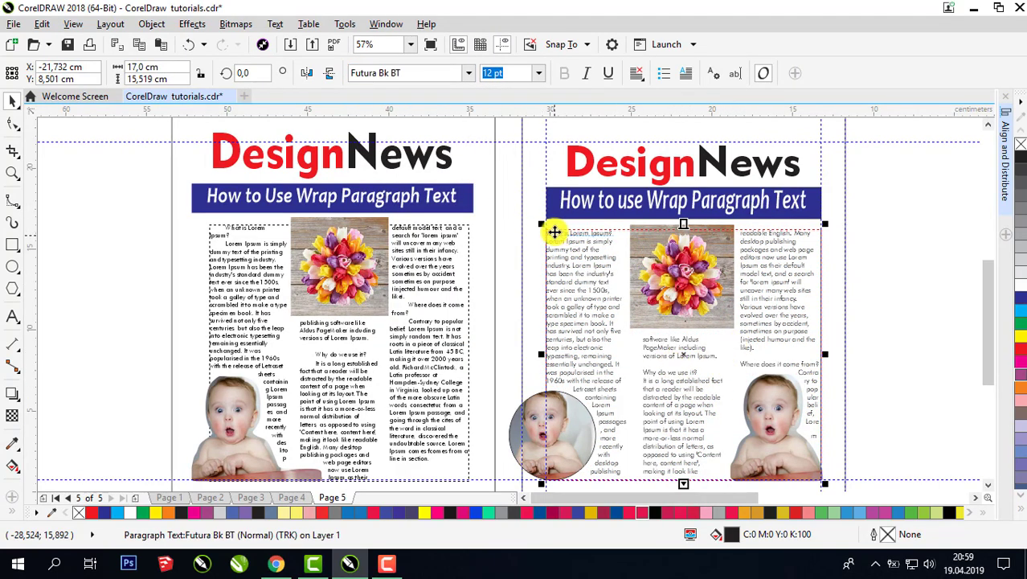
Set the first-line indent of the three-column paragraph text to 0,9 cm
{"action": "scroll", "coordinate": [717, 236], "scroll_direction": "up", "scroll_amount": 5}
{"action": "left_click", "coordinate": [976, 498]}
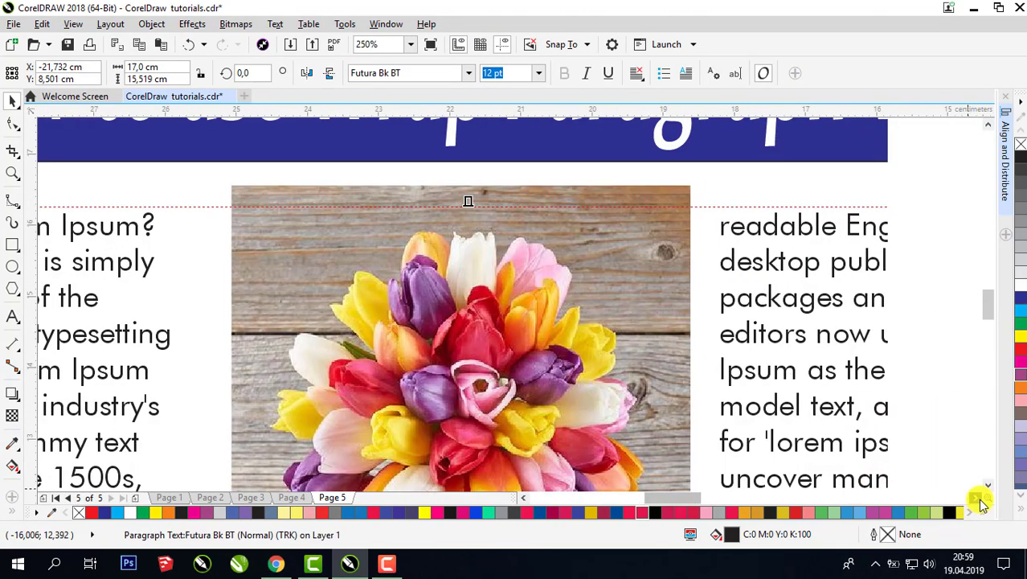
{"action": "scroll", "coordinate": [961, 456], "scroll_direction": "down", "scroll_amount": 2}
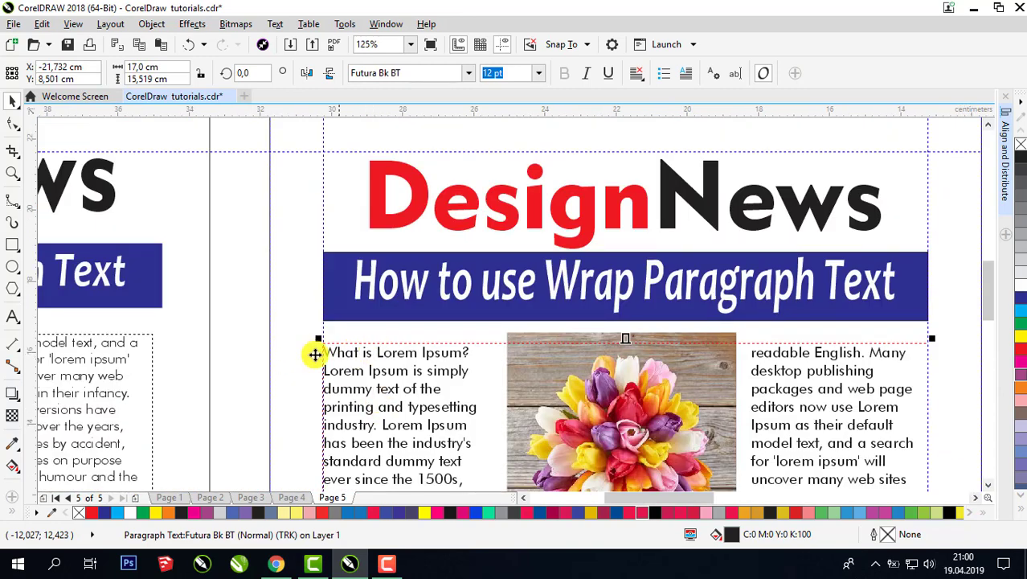
{"action": "left_click", "coordinate": [978, 499]}
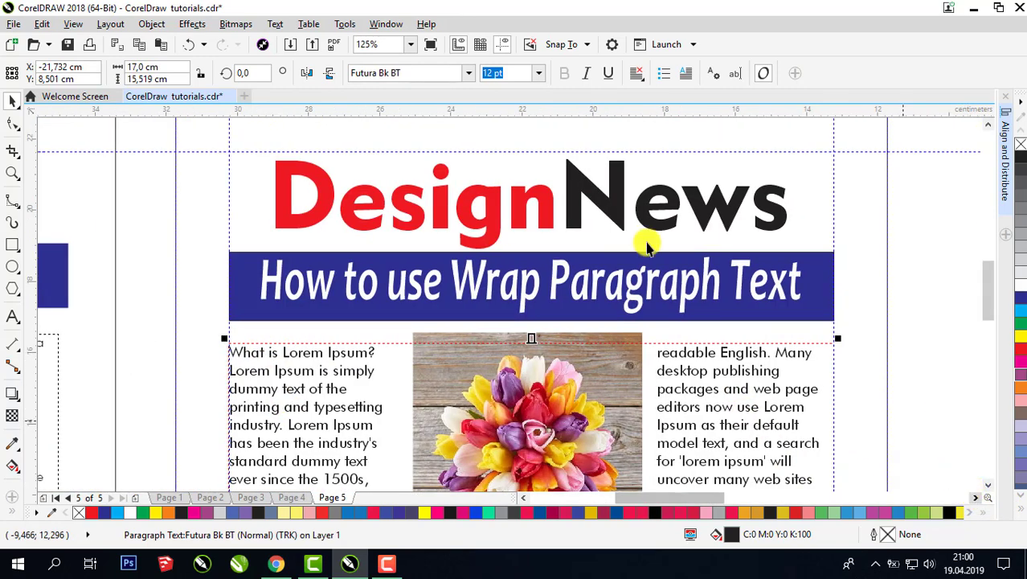
{"action": "left_click", "coordinate": [275, 25]}
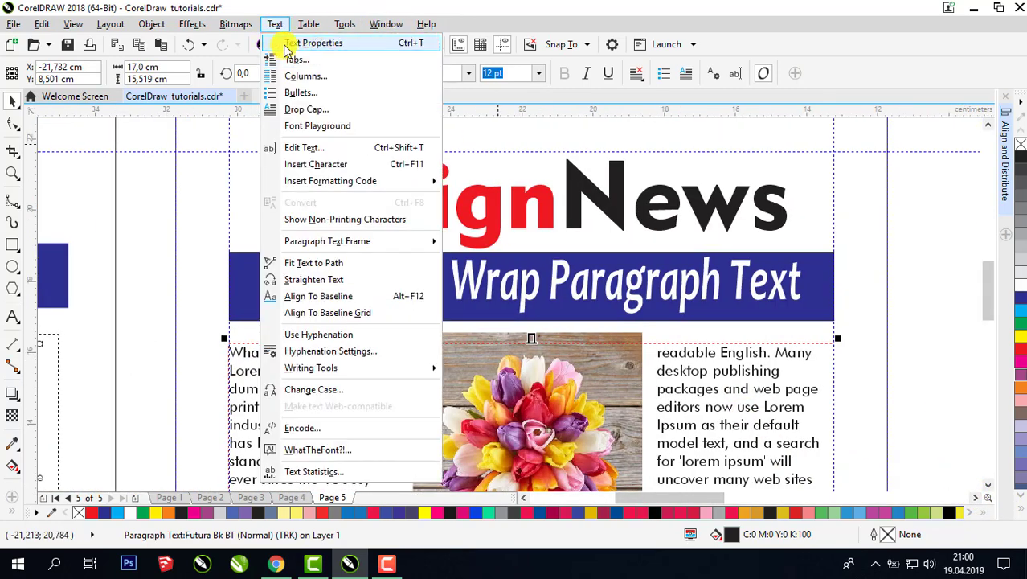
{"action": "left_click", "coordinate": [330, 44]}
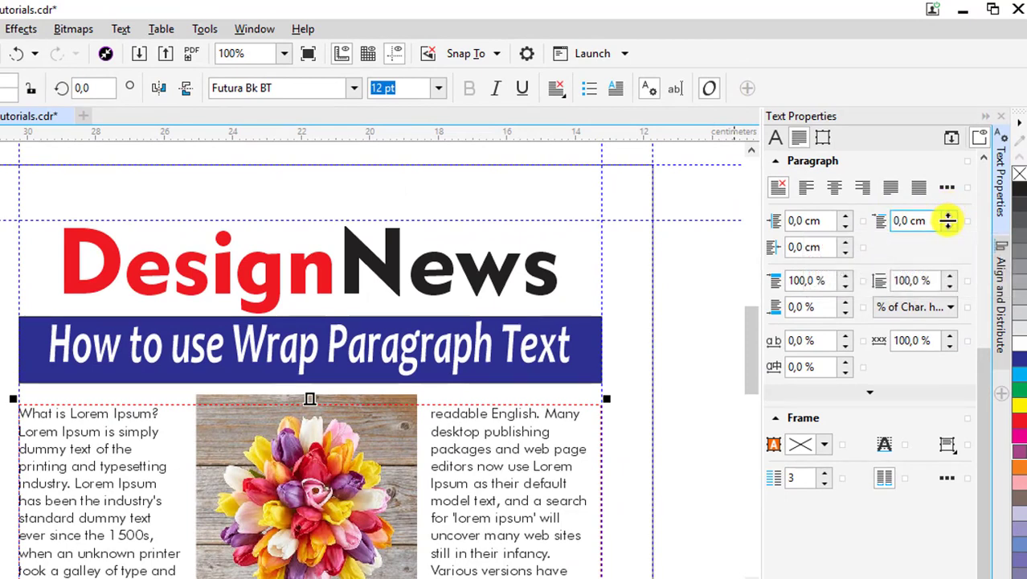
{"action": "left_click", "coordinate": [476, 443]}
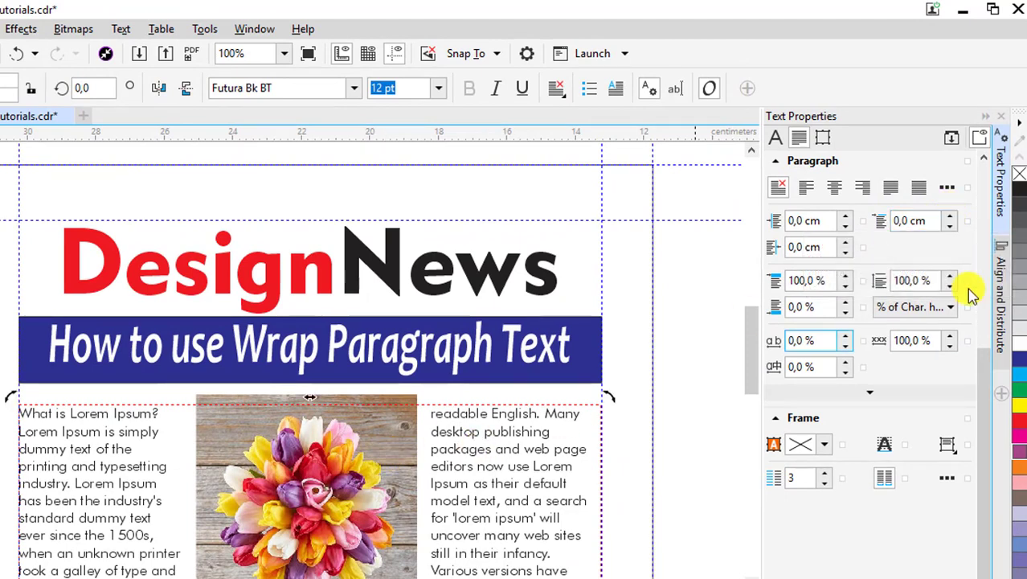
{"action": "left_click", "coordinate": [950, 215]}
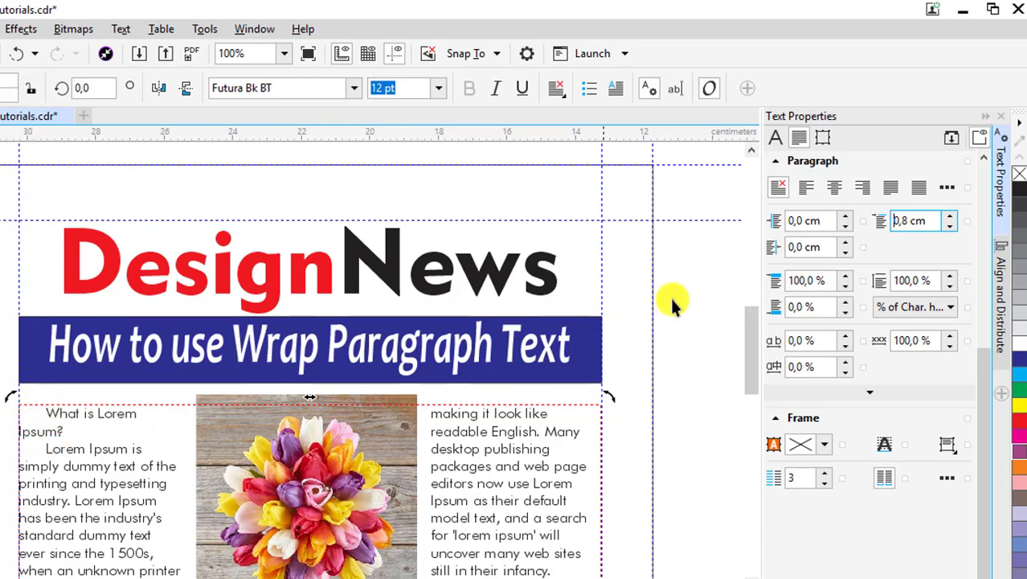
{"action": "left_click", "coordinate": [950, 216]}
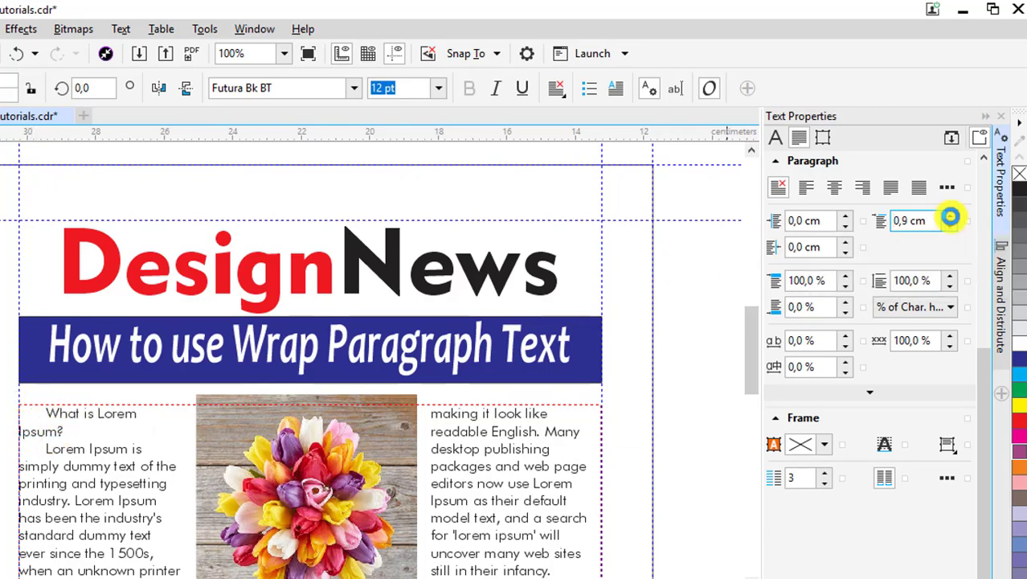
Fit the three-column paragraph text to its frame and close the text properties
{"action": "left_click_drag", "start_coordinate": [749, 345], "coordinate": [741, 406]}
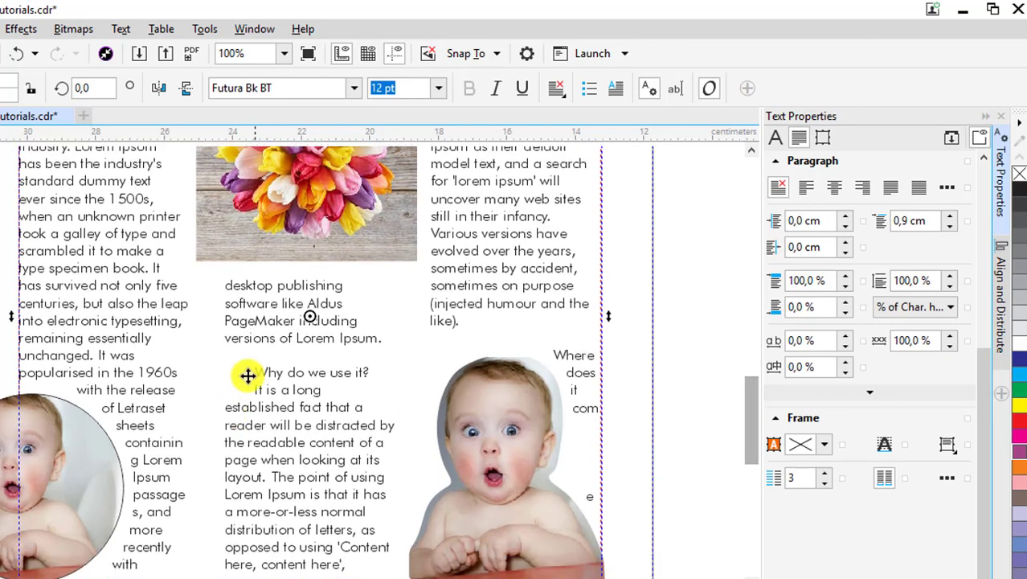
{"action": "left_click", "coordinate": [652, 321]}
{"action": "scroll", "coordinate": [655, 338], "scroll_direction": "down", "scroll_amount": 2}
{"action": "left_click_drag", "start_coordinate": [748, 424], "coordinate": [749, 395]}
{"action": "left_click", "coordinate": [404, 363]}
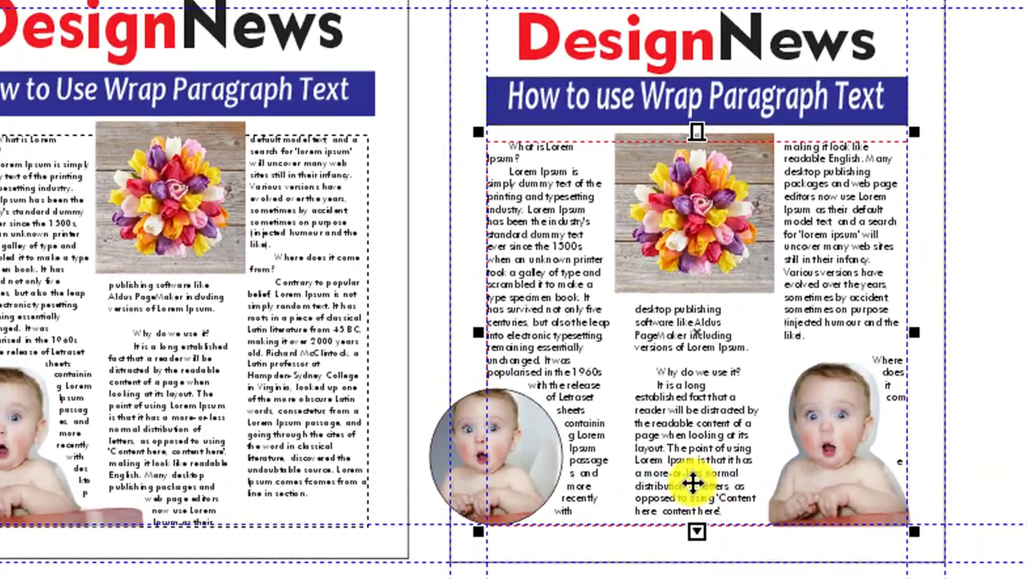
{"action": "right_click", "coordinate": [483, 508]}
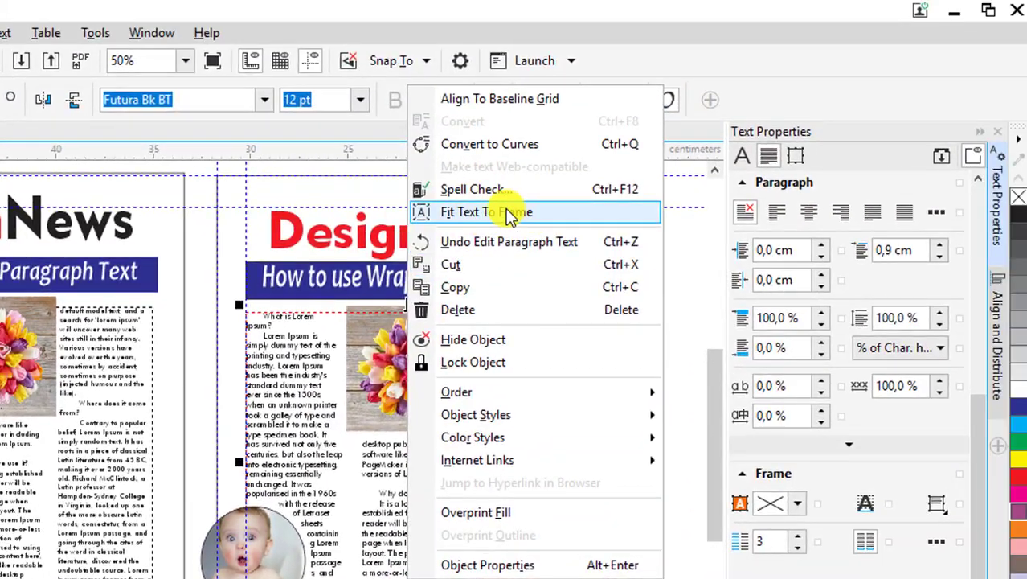
{"action": "left_click", "coordinate": [506, 210]}
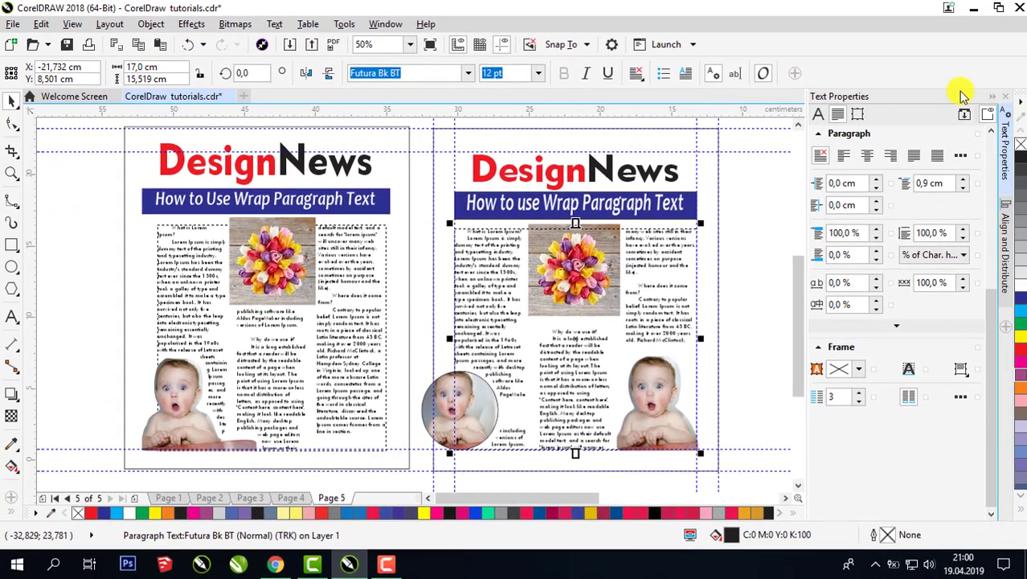
{"action": "left_click", "coordinate": [1004, 96]}
Try a drop cap with 2 lines dropped on the three-column paragraph text
{"action": "left_click", "coordinate": [275, 23]}
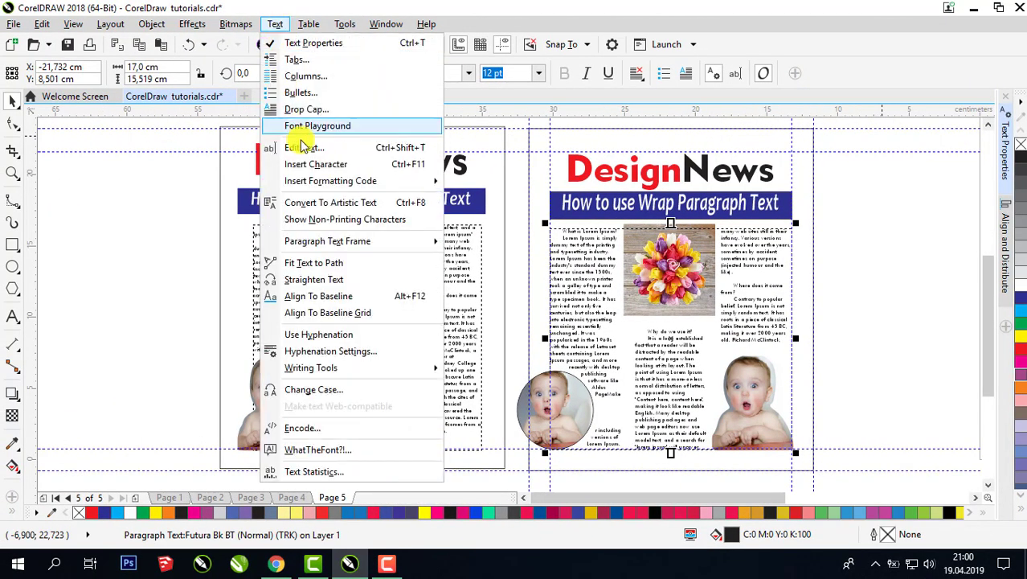
{"action": "left_click", "coordinate": [313, 110]}
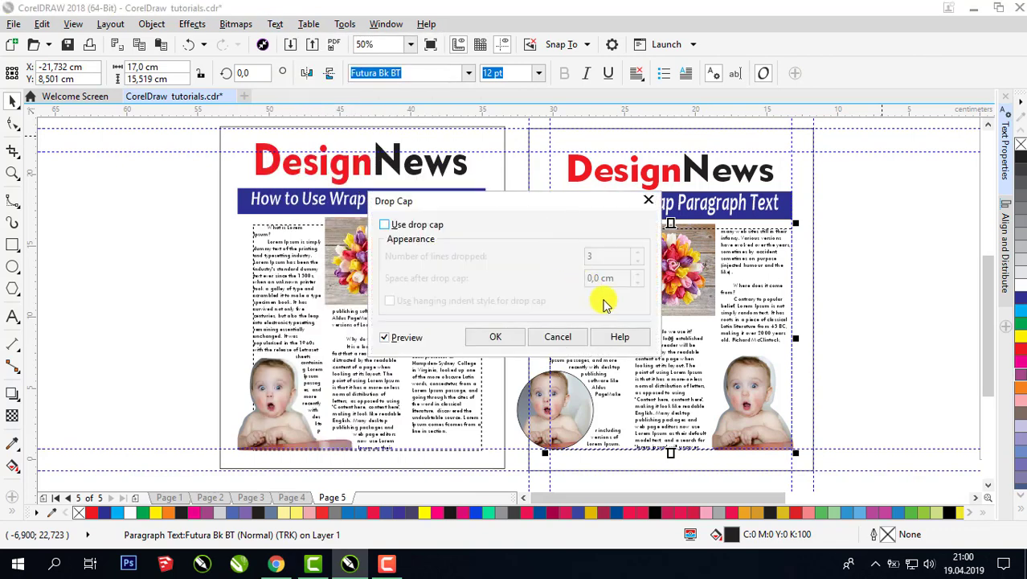
{"action": "left_click", "coordinate": [484, 238]}
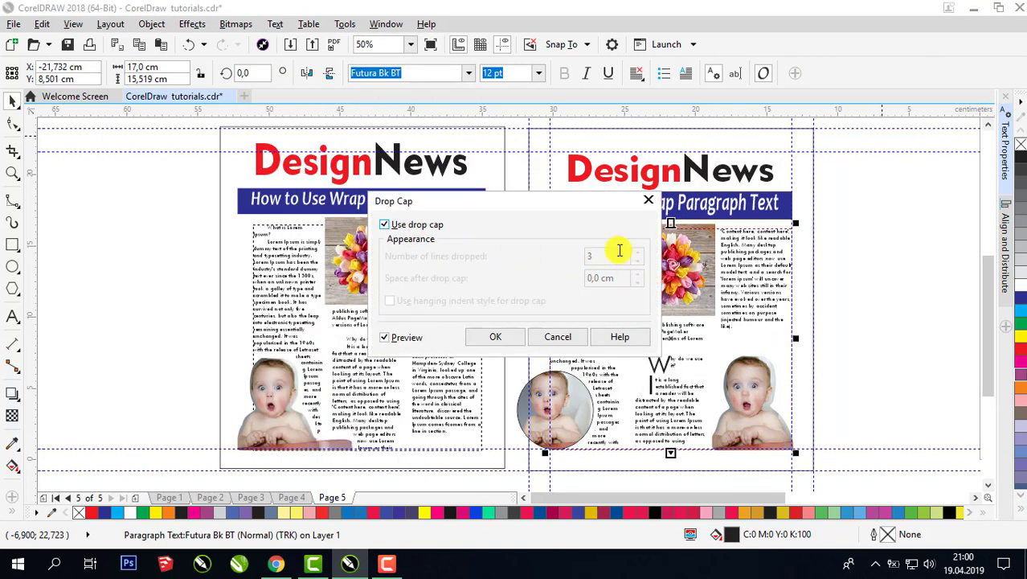
{"action": "left_click_drag", "start_coordinate": [588, 201], "coordinate": [459, 186]}
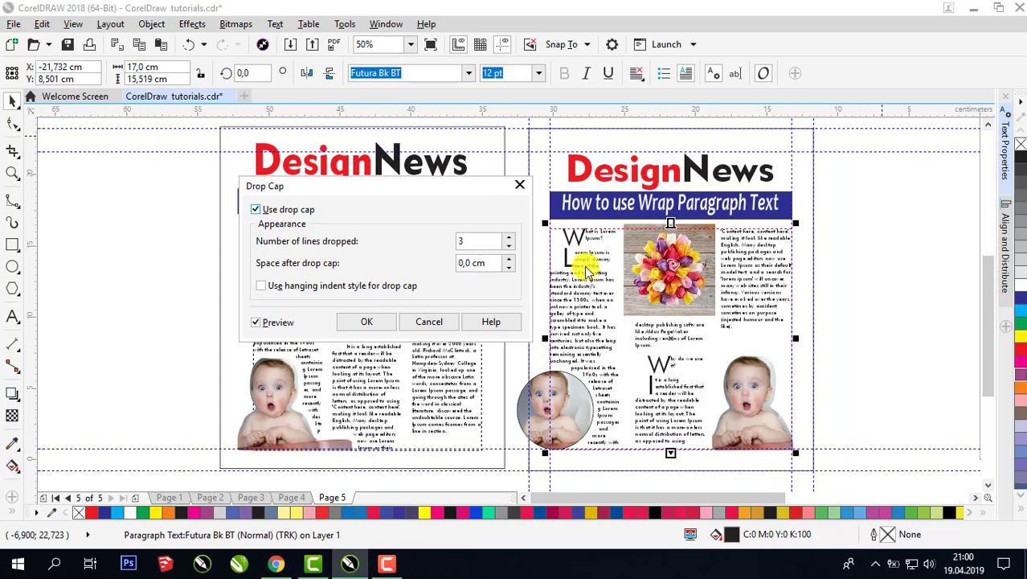
{"action": "left_click", "coordinate": [508, 245]}
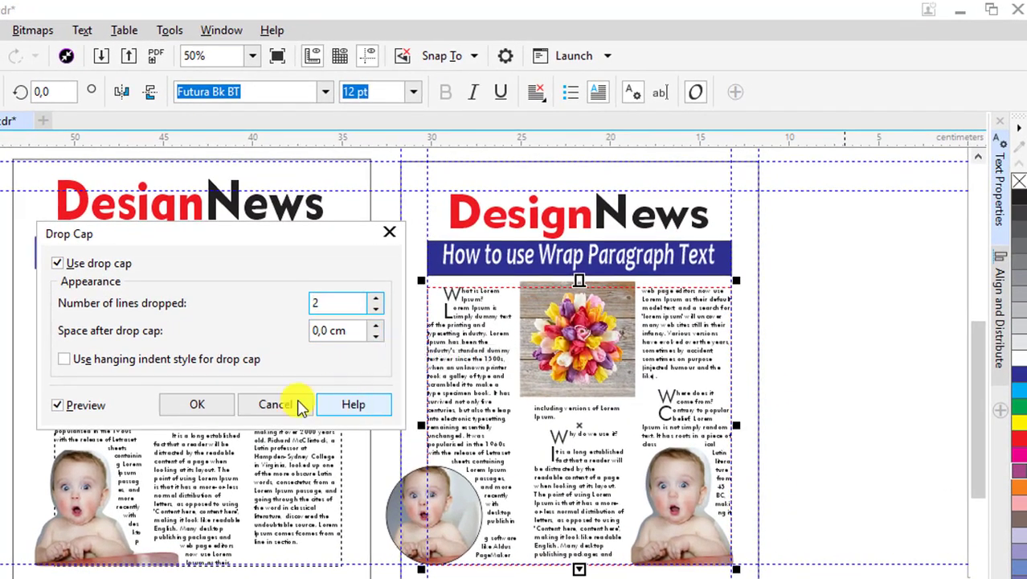
{"action": "left_click", "coordinate": [434, 322]}
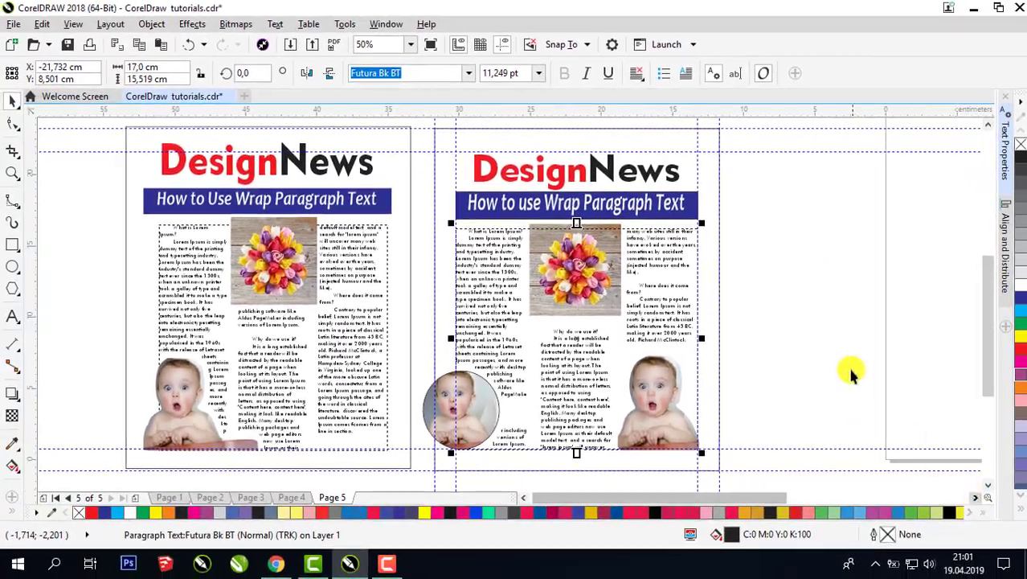
Select all guidelines around the page layout and delete them
{"action": "left_click", "coordinate": [852, 373]}
{"action": "left_click", "coordinate": [41, 24]}
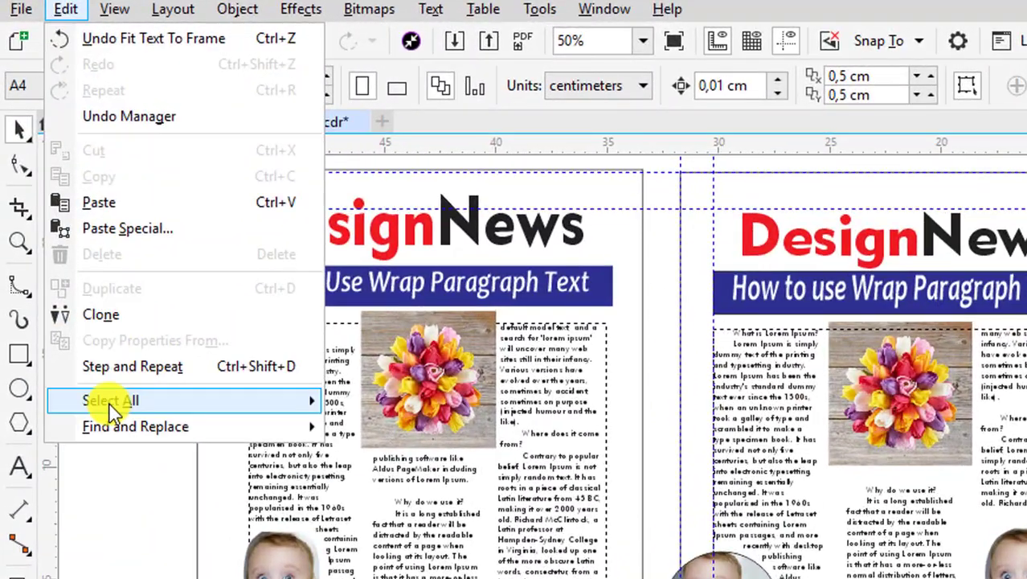
{"action": "mouse_move", "coordinate": [110, 406]}
{"action": "left_click", "coordinate": [367, 454]}
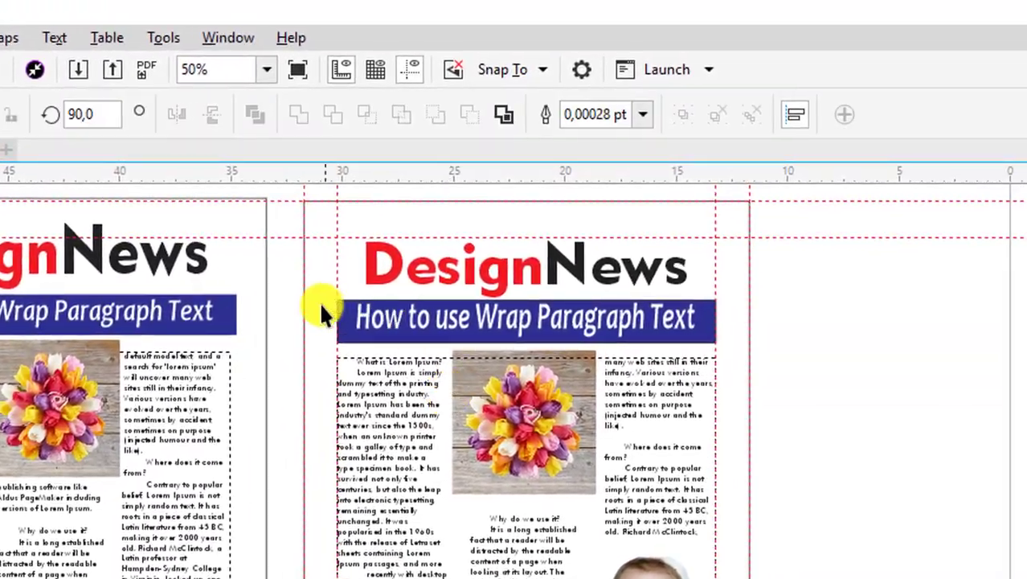
{"action": "right_click", "coordinate": [781, 238]}
{"action": "left_click", "coordinate": [847, 469]}
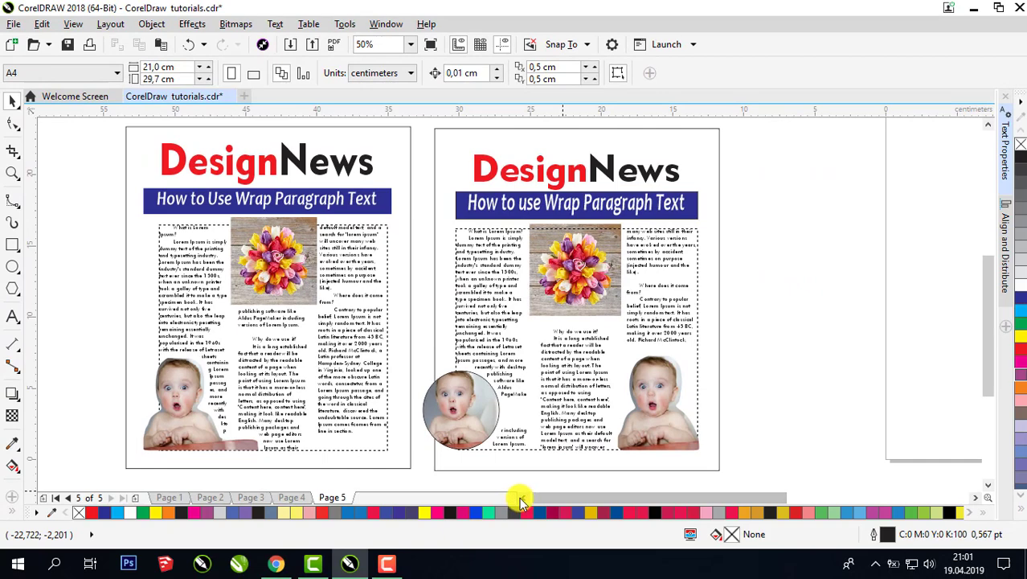
{"action": "scroll", "coordinate": [520, 500], "scroll_direction": "left", "scroll_amount": 3}
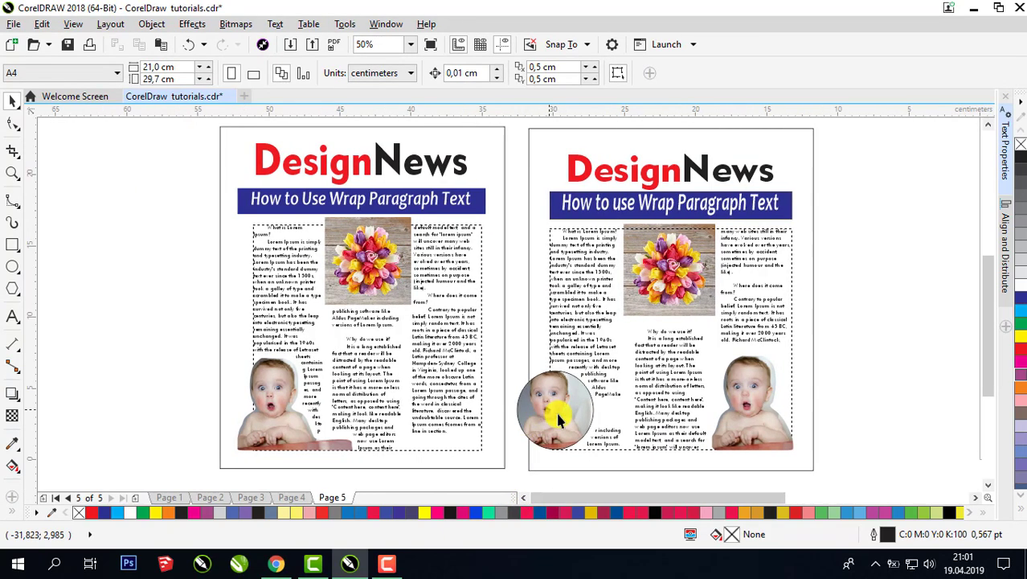